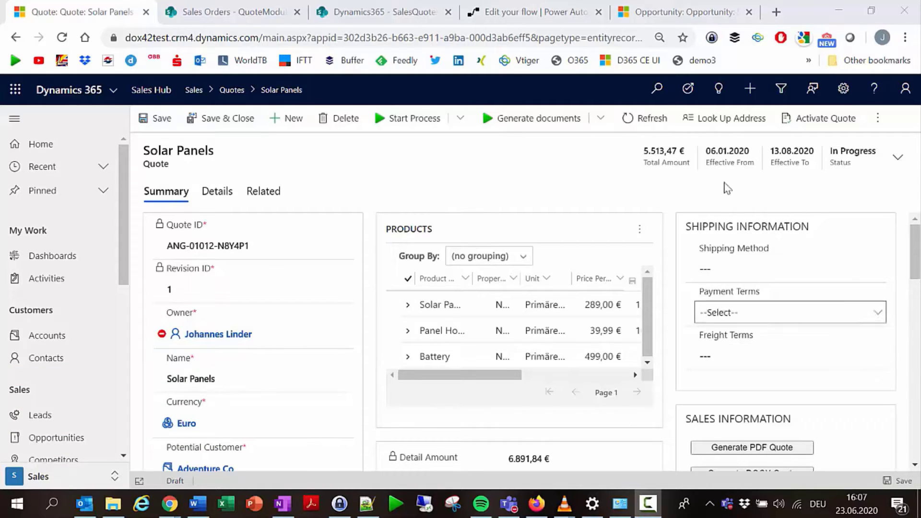
Review the Solar Panels quote and open the non-backup folder matching its quote ID in the SharePoint QuoteModuls library
{"action": "scroll", "coordinate": [297, 307], "scroll_direction": "down", "scroll_amount": 5}
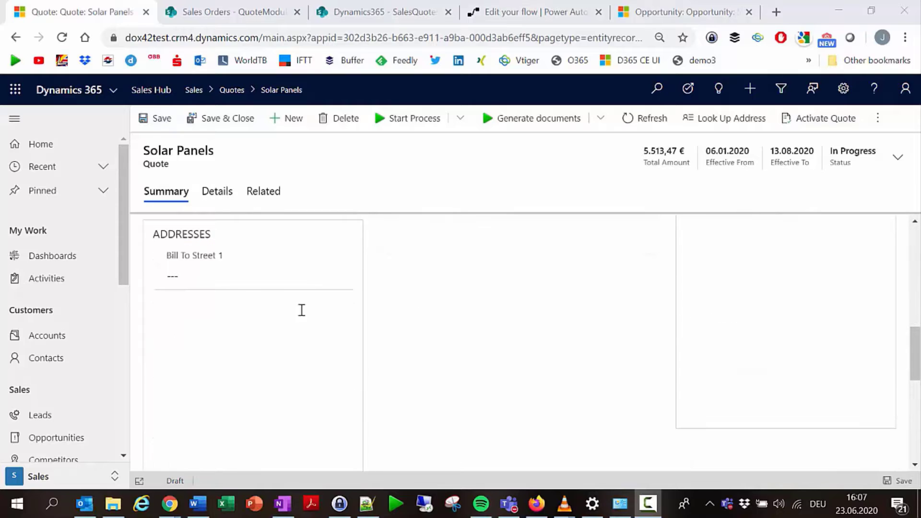
{"action": "scroll", "coordinate": [369, 336], "scroll_direction": "up", "scroll_amount": 5}
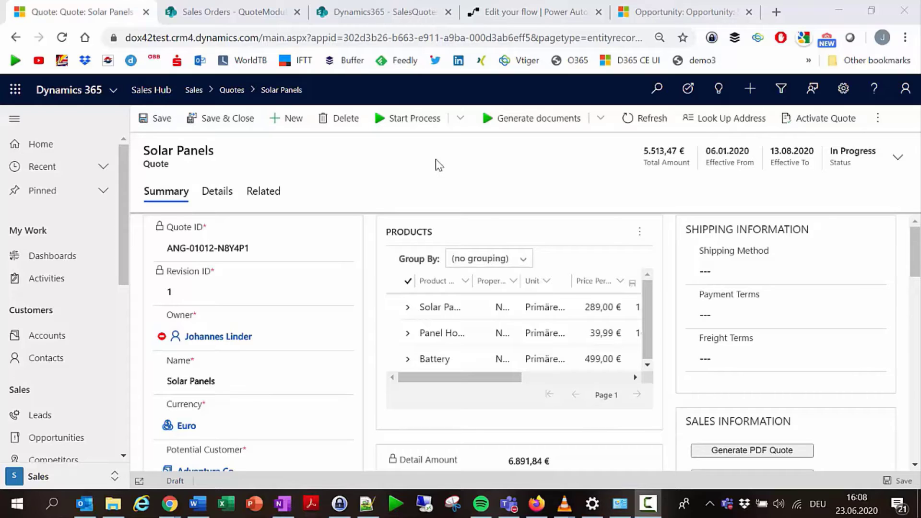
{"action": "left_click", "coordinate": [259, 14]}
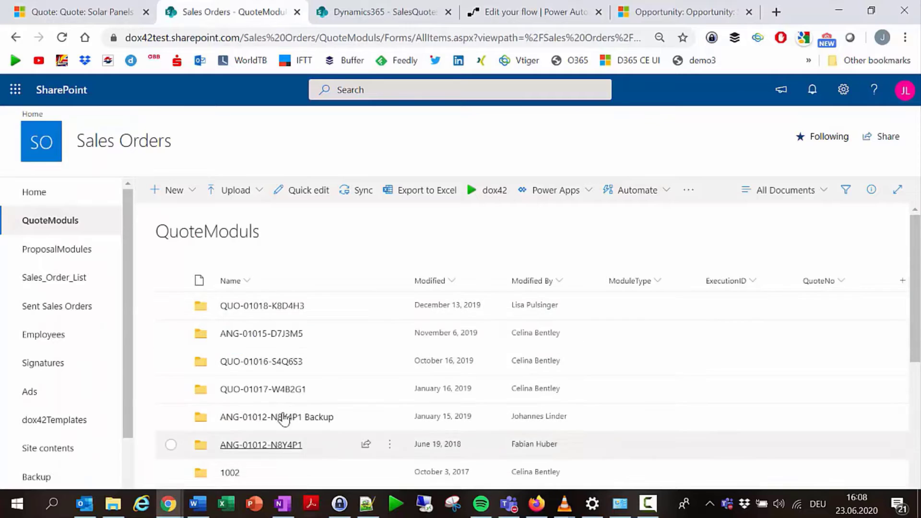
{"action": "left_click", "coordinate": [269, 450]}
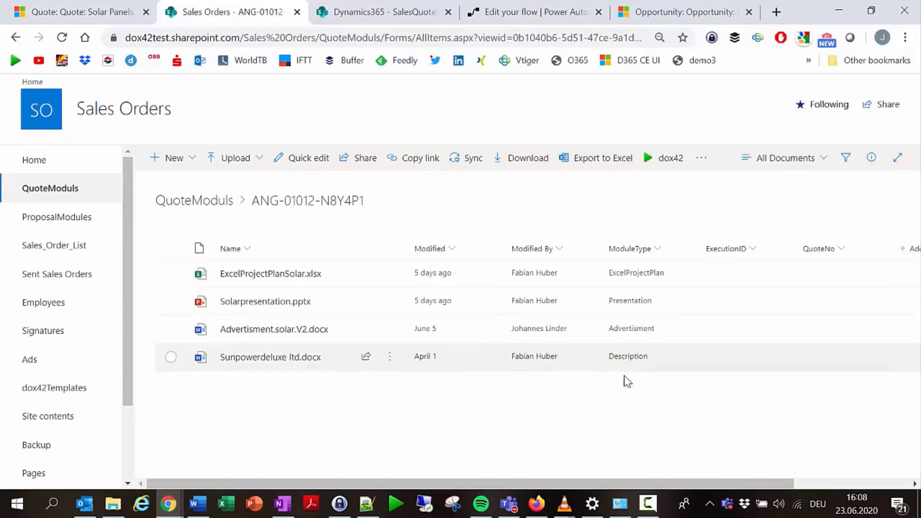
Open ExcelProjectPlanSolar.xlsx, Solarpresentation.pptx, Advertisment.solar.V2.docx and Sunpowerdeluxe ltd.docx from the quote folder in separate browser tabs
{"action": "left_click", "coordinate": [264, 281]}
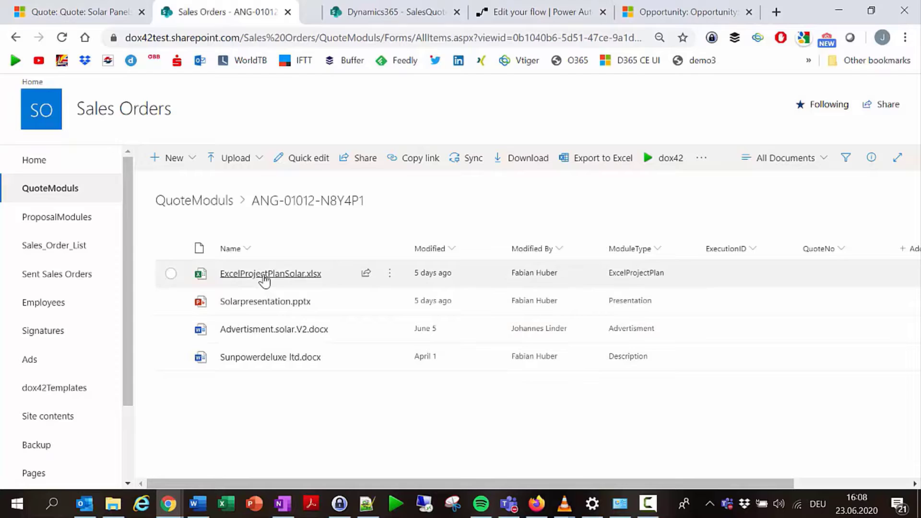
{"action": "left_click", "coordinate": [265, 305]}
{"action": "left_click", "coordinate": [264, 331]}
{"action": "left_click", "coordinate": [265, 358]}
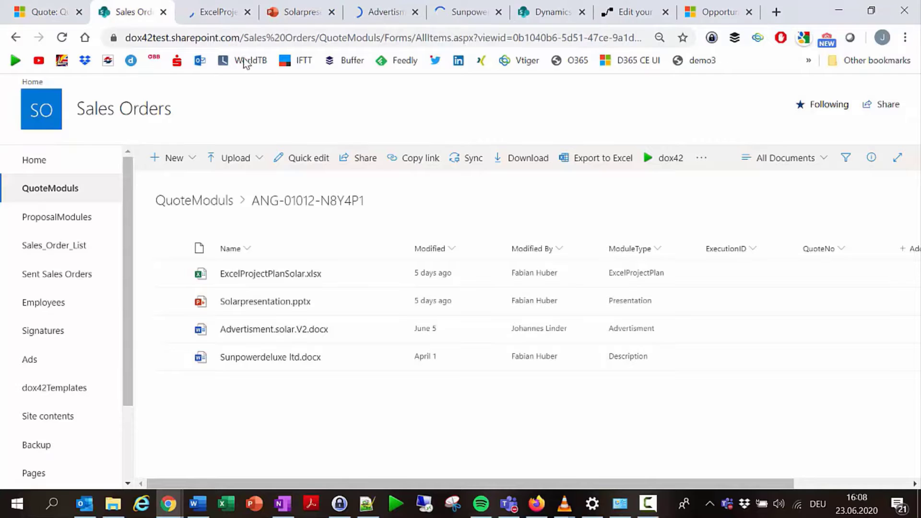
Examine the contents of the project plan, connection plan presentation, advertisement and description files, and return to the SharePoint folder
{"action": "left_click", "coordinate": [215, 11]}
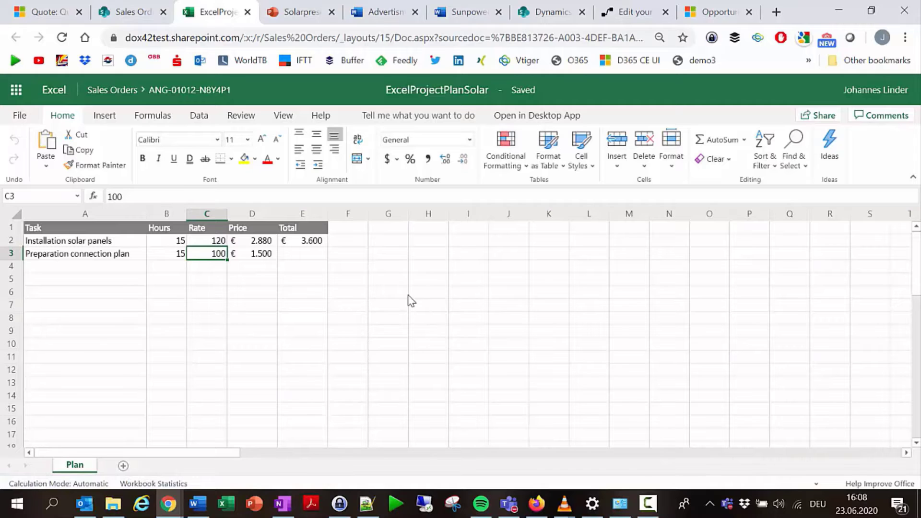
{"action": "left_click", "coordinate": [301, 14]}
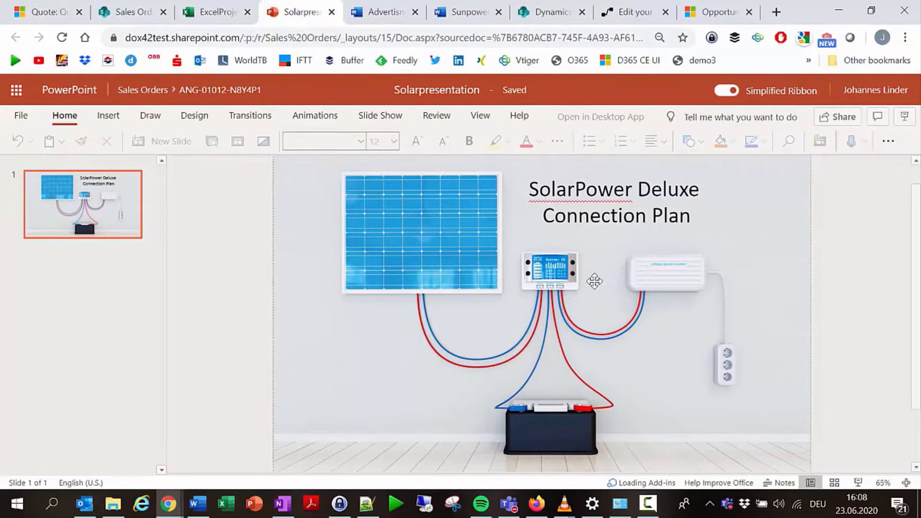
{"action": "left_click", "coordinate": [388, 15]}
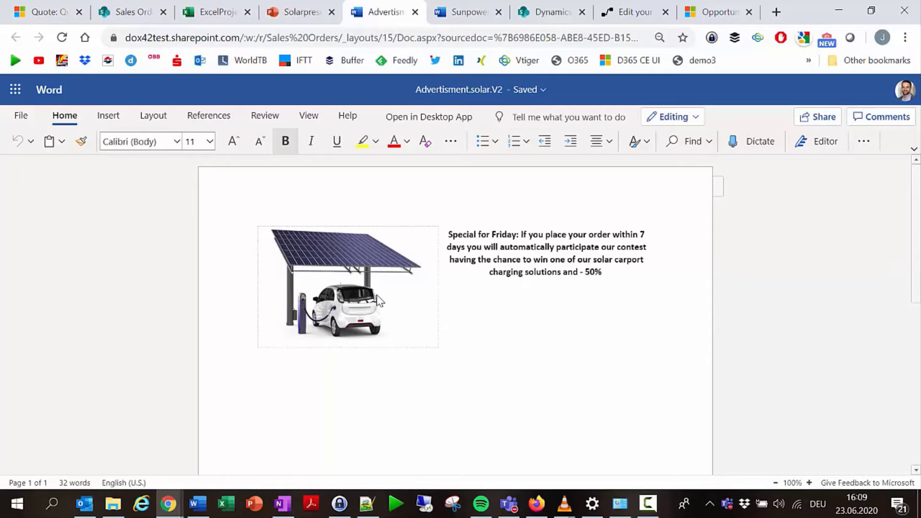
{"action": "left_click", "coordinate": [473, 15]}
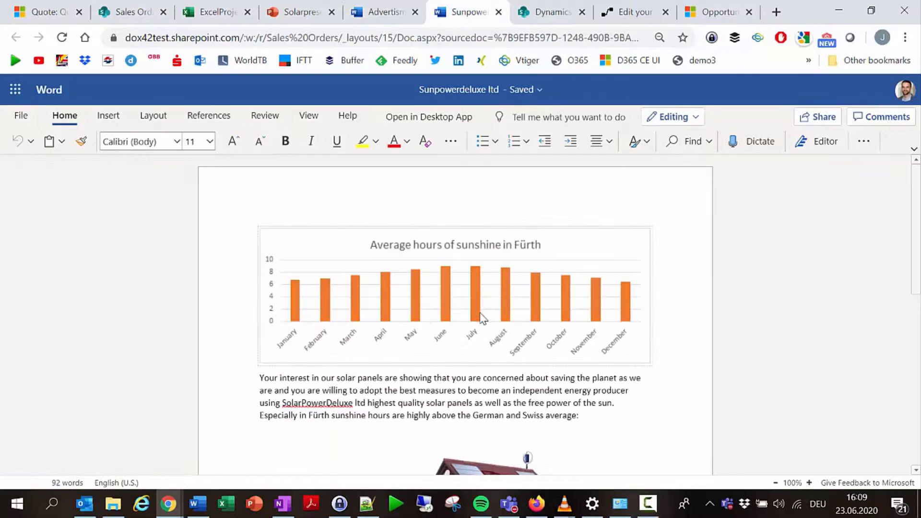
{"action": "scroll", "coordinate": [240, 288], "scroll_direction": "down", "scroll_amount": 4}
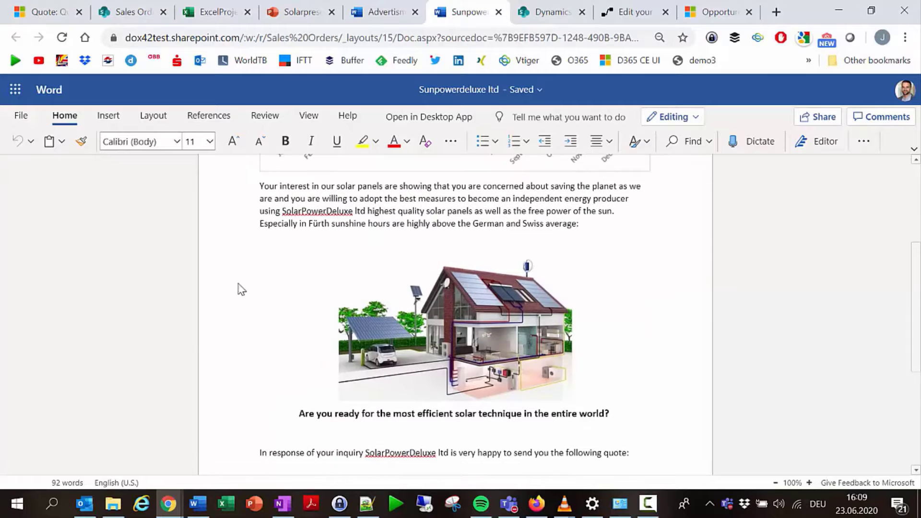
{"action": "scroll", "coordinate": [366, 318], "scroll_direction": "down", "scroll_amount": 2}
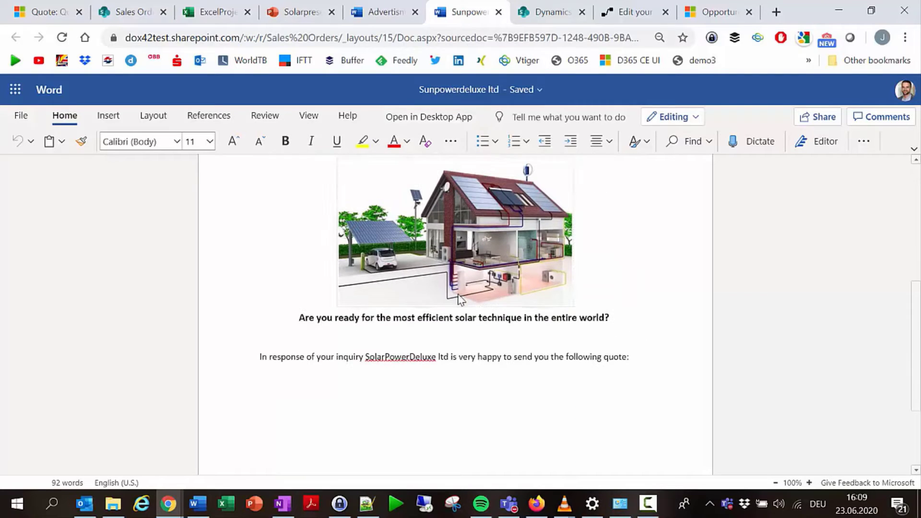
{"action": "scroll", "coordinate": [485, 357], "scroll_direction": "up", "scroll_amount": 6}
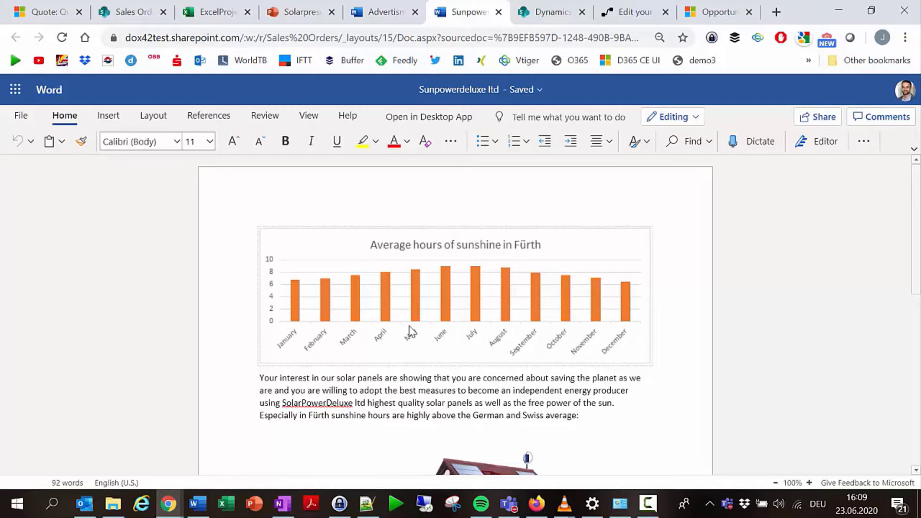
{"action": "left_click", "coordinate": [211, 18]}
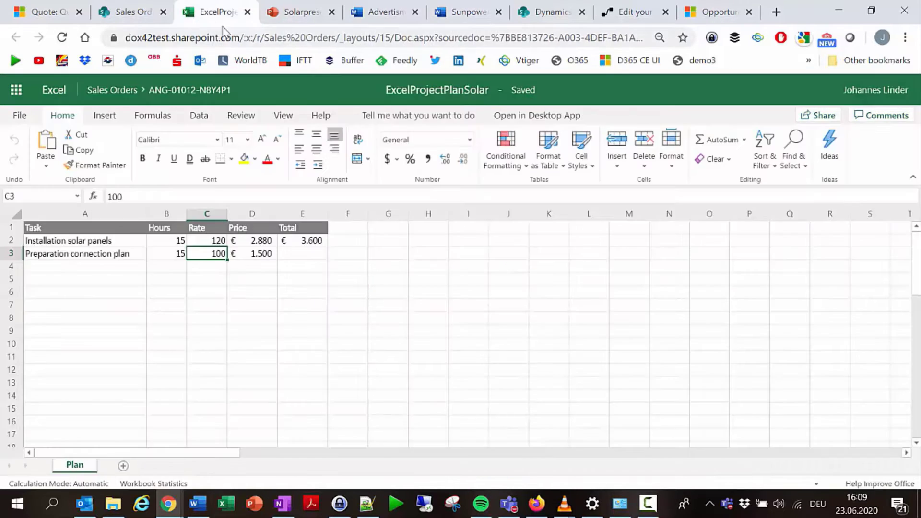
{"action": "left_click", "coordinate": [144, 13]}
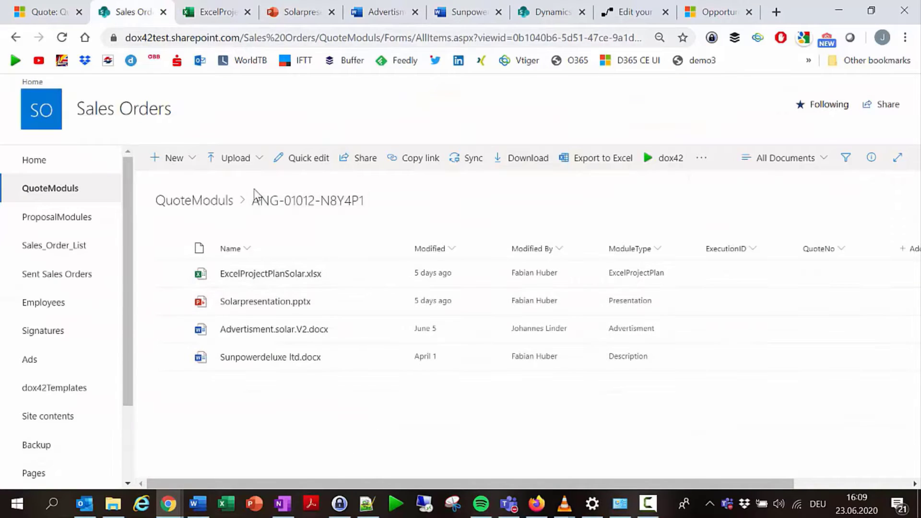
In the Dynamics 365 Solar Panels quote, set the solar panel product's quantity to 15
{"action": "left_click", "coordinate": [53, 12]}
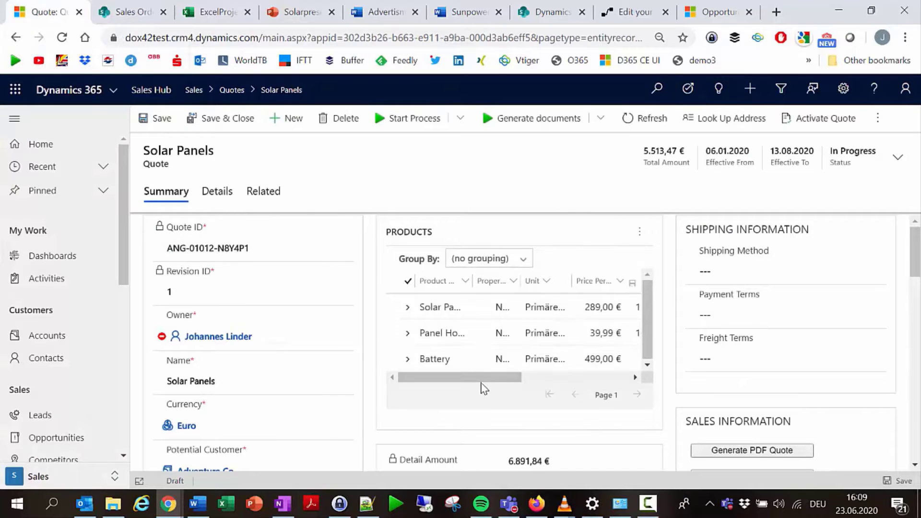
{"action": "left_click_drag", "start_coordinate": [481, 381], "coordinate": [548, 377]}
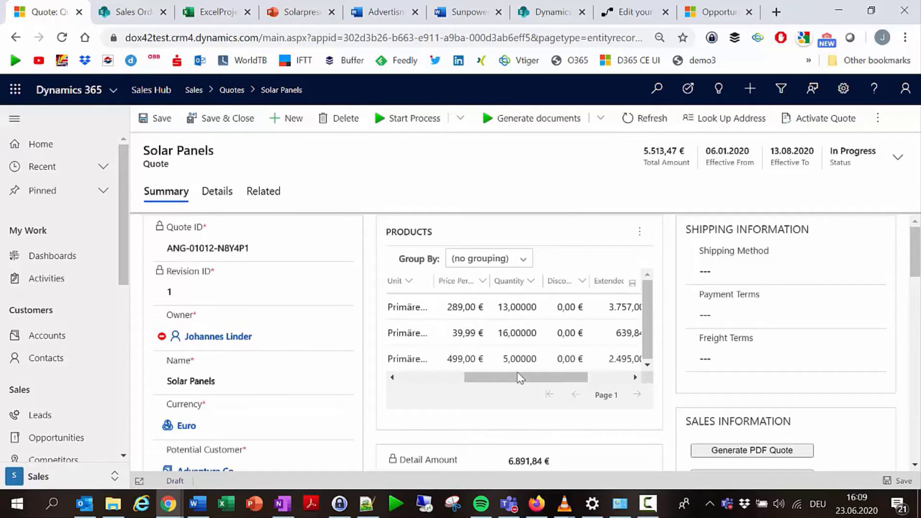
{"action": "left_click", "coordinate": [513, 309]}
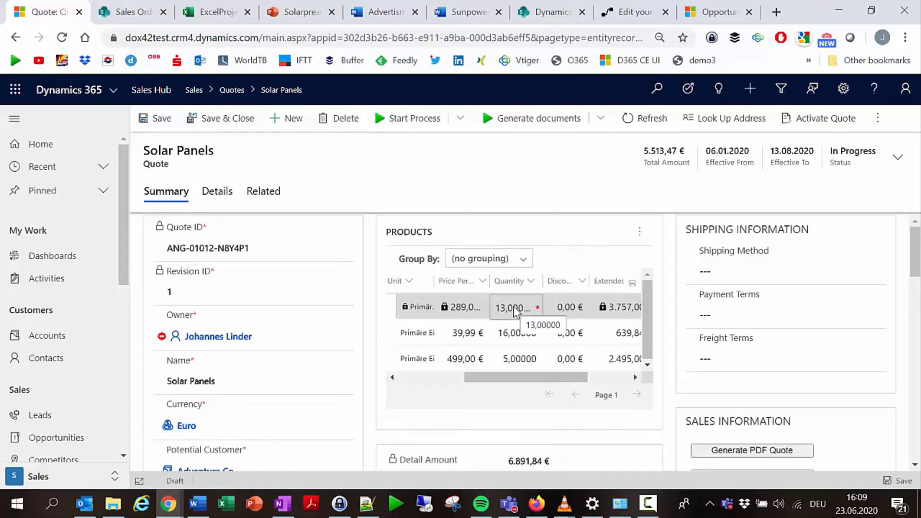
{"action": "left_click", "coordinate": [514, 307]}
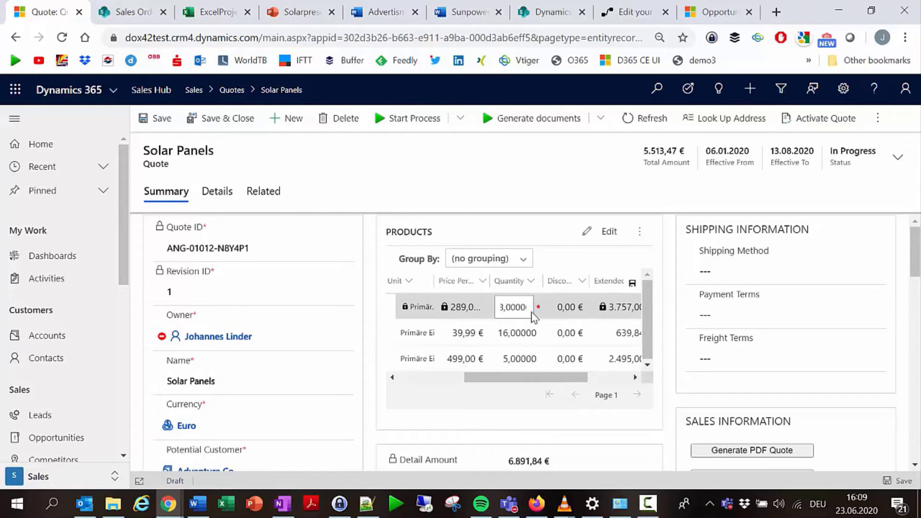
{"action": "key", "text": "ctrl+a"}
{"action": "key", "text": "BackSpace"}
{"action": "type", "text": "15"}
{"action": "key", "text": "Return"}
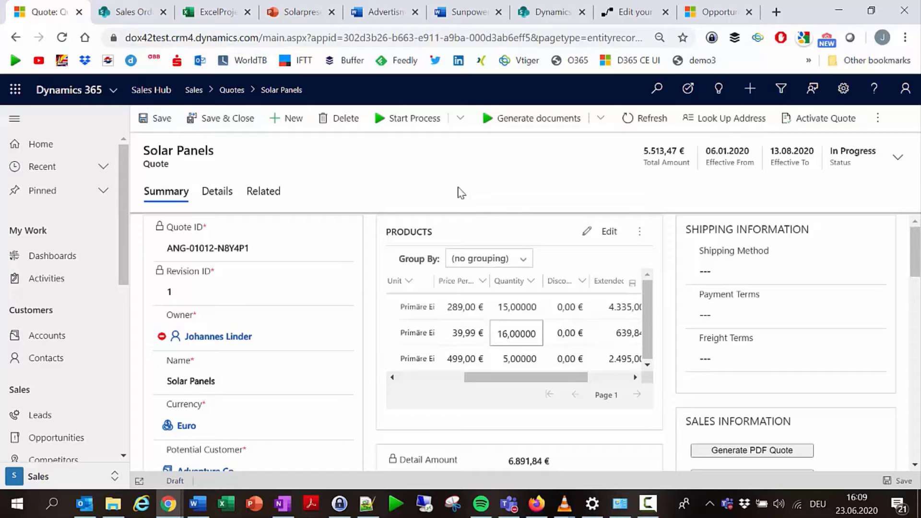
Generate the quote document with Return PDF Quote, save it as SalesQuote.pdf in Downloads and open it
{"action": "left_click", "coordinate": [601, 120]}
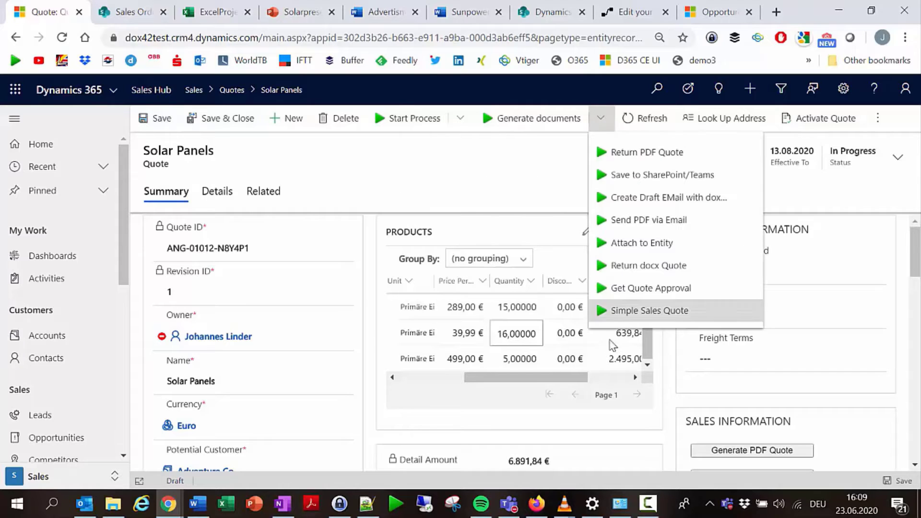
{"action": "left_click", "coordinate": [673, 153]}
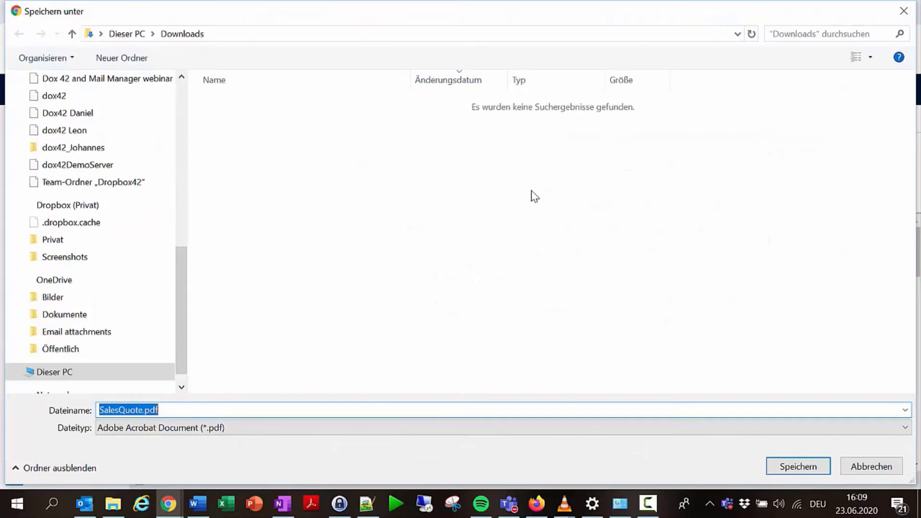
{"action": "left_click", "coordinate": [807, 471]}
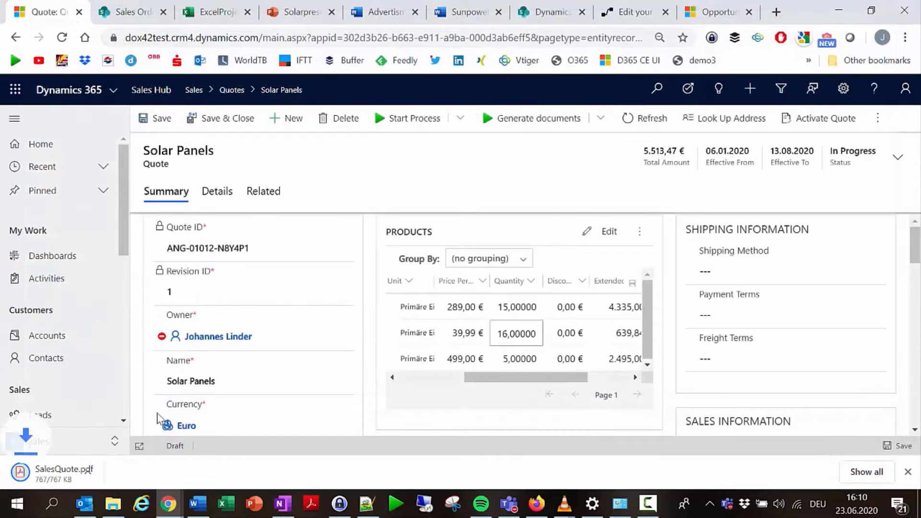
{"action": "left_click", "coordinate": [84, 477]}
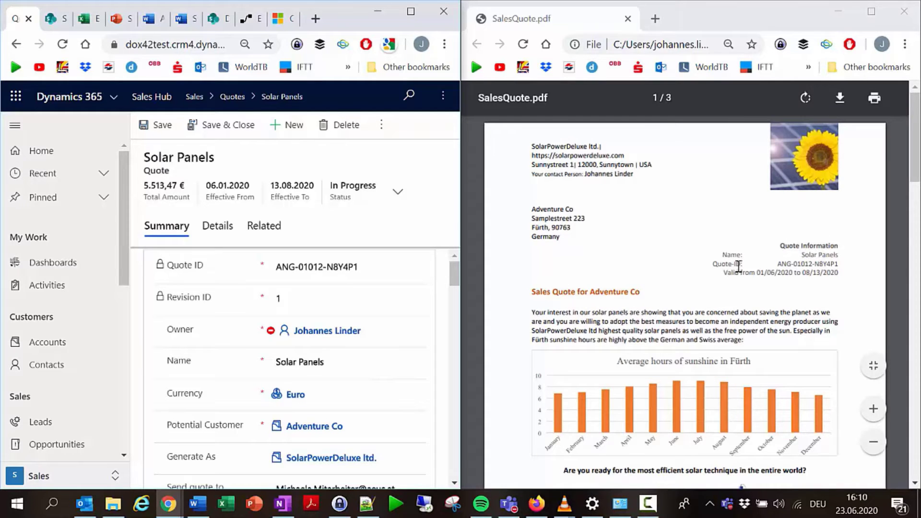
Compare the introduction text, sunshine chart and house picture on page 1 of SalesQuote.pdf with the Sunpowerdeluxe ltd Word document
{"action": "scroll", "coordinate": [739, 267], "scroll_direction": "down", "scroll_amount": 4}
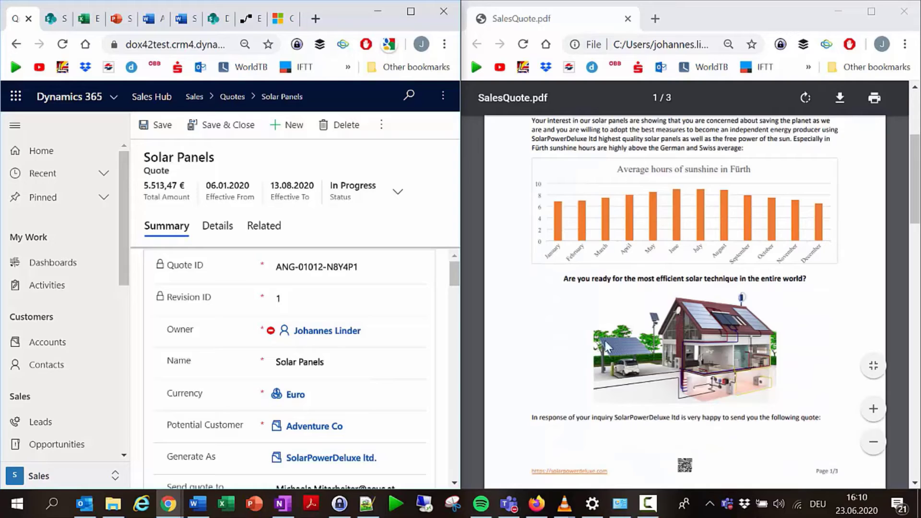
{"action": "scroll", "coordinate": [605, 341], "scroll_direction": "up", "scroll_amount": 2}
{"action": "scroll", "coordinate": [689, 322], "scroll_direction": "down", "scroll_amount": 2}
{"action": "scroll", "coordinate": [689, 322], "scroll_direction": "up", "scroll_amount": 2}
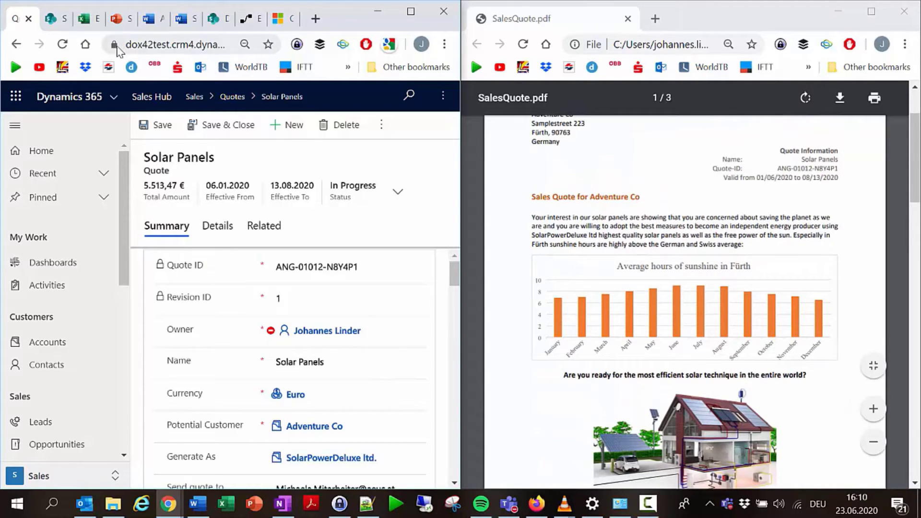
{"action": "left_click", "coordinate": [186, 20]}
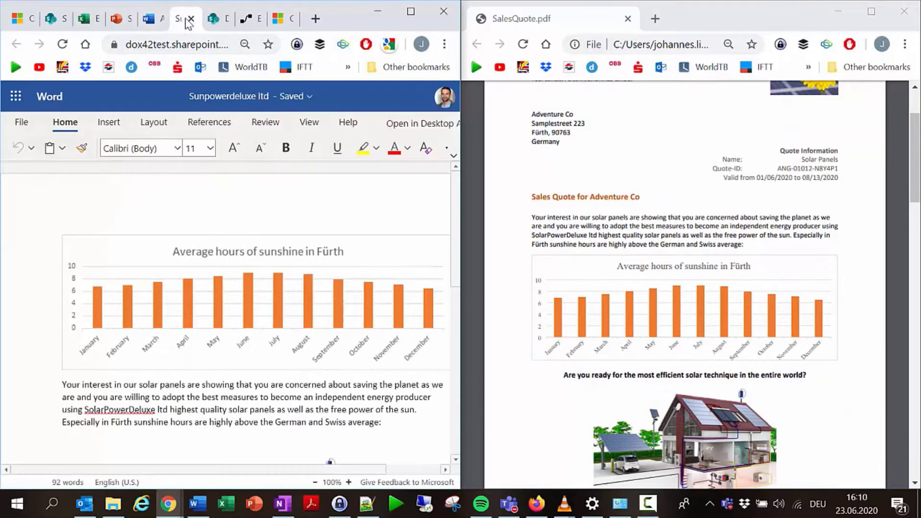
{"action": "scroll", "coordinate": [298, 354], "scroll_direction": "down", "scroll_amount": 6}
{"action": "scroll", "coordinate": [302, 349], "scroll_direction": "up", "scroll_amount": 4}
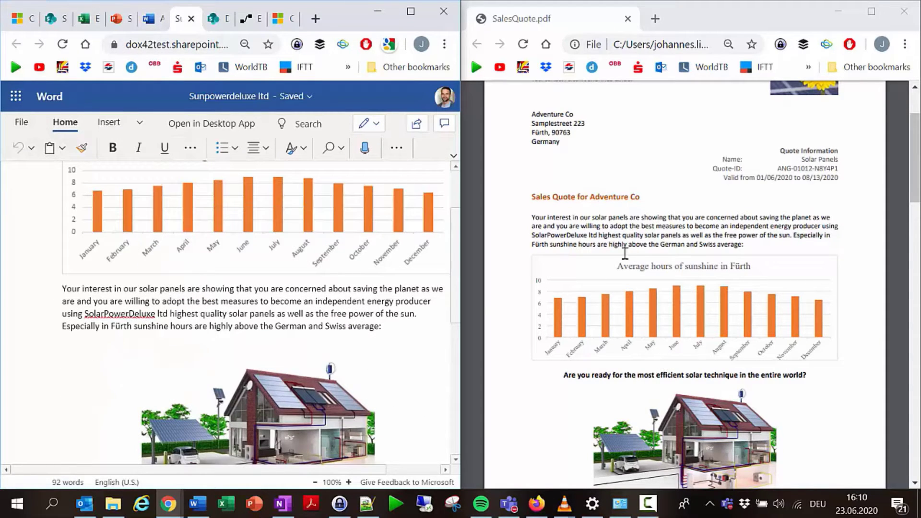
Check the PDF's product table, and compare its services table with the Excel project plan and its connection plan with the PowerPoint presentation
{"action": "scroll", "coordinate": [709, 309], "scroll_direction": "down", "scroll_amount": 10}
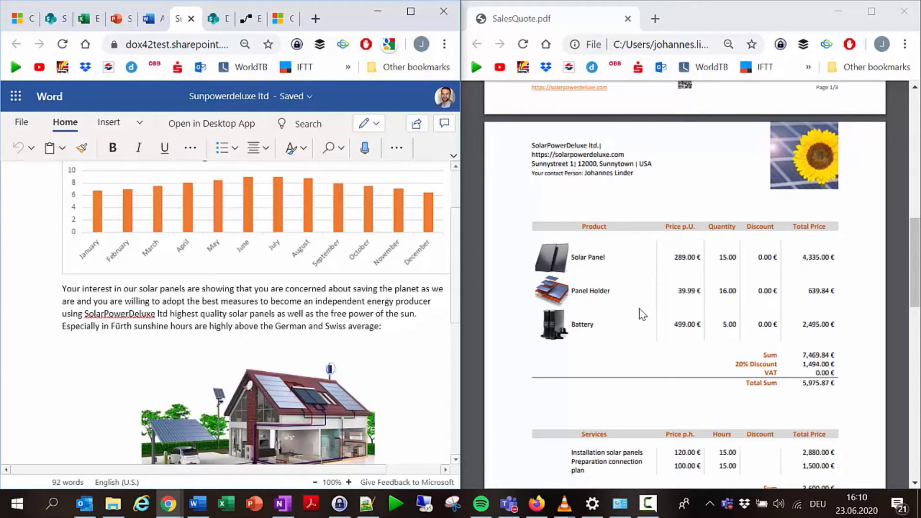
{"action": "scroll", "coordinate": [643, 315], "scroll_direction": "down", "scroll_amount": 4}
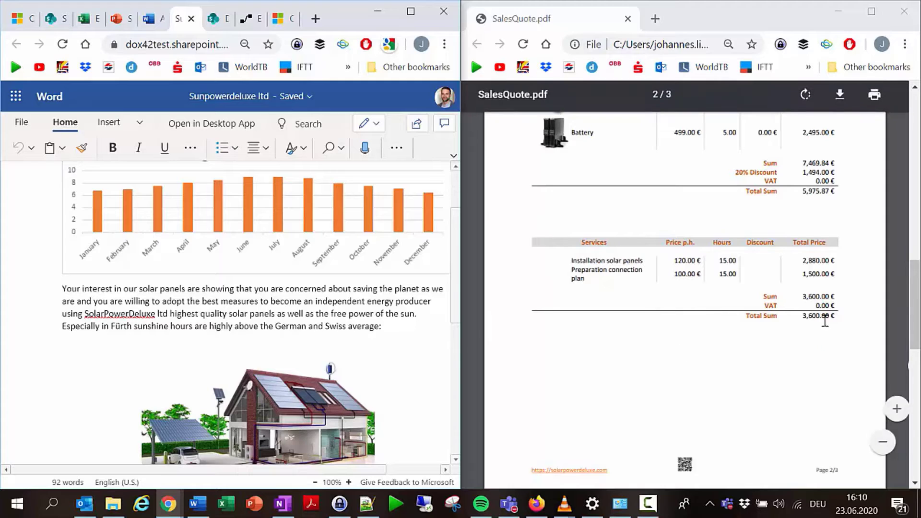
{"action": "scroll", "coordinate": [768, 317], "scroll_direction": "up", "scroll_amount": 2}
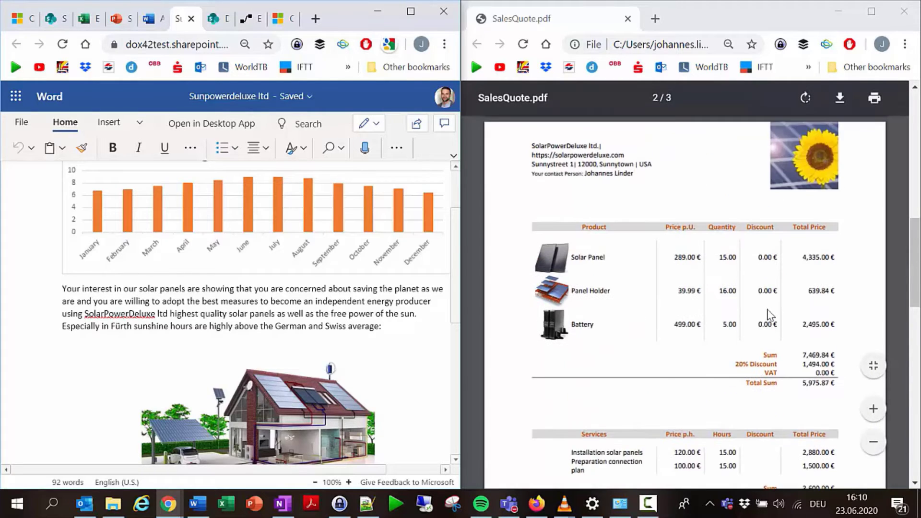
{"action": "scroll", "coordinate": [763, 288], "scroll_direction": "down", "scroll_amount": 2}
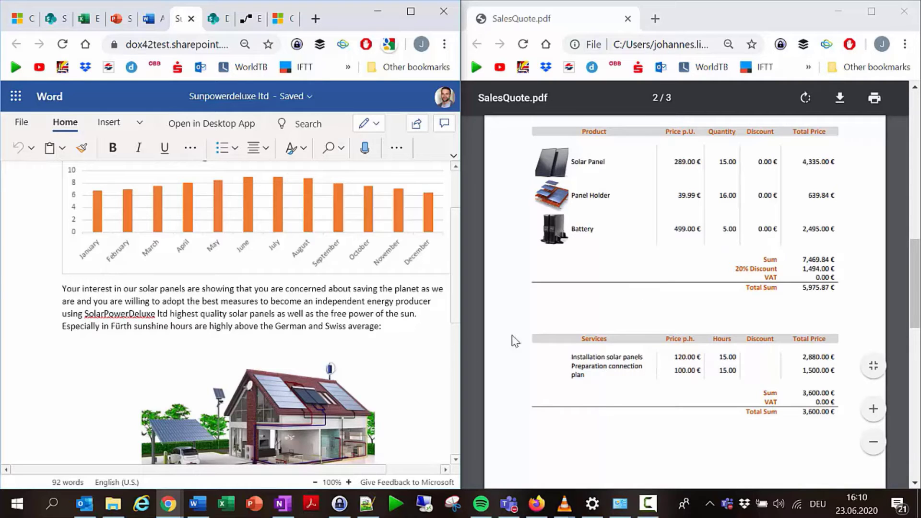
{"action": "left_click", "coordinate": [85, 18]}
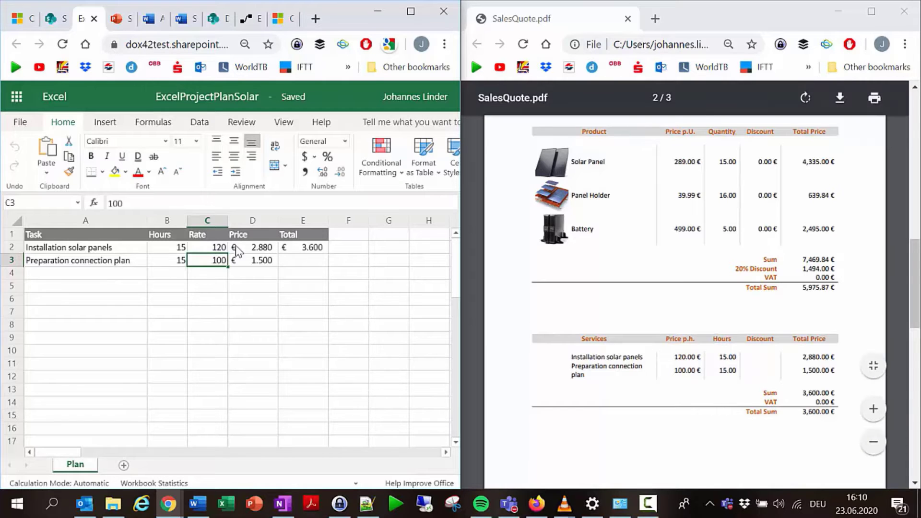
{"action": "scroll", "coordinate": [696, 312], "scroll_direction": "down", "scroll_amount": 10}
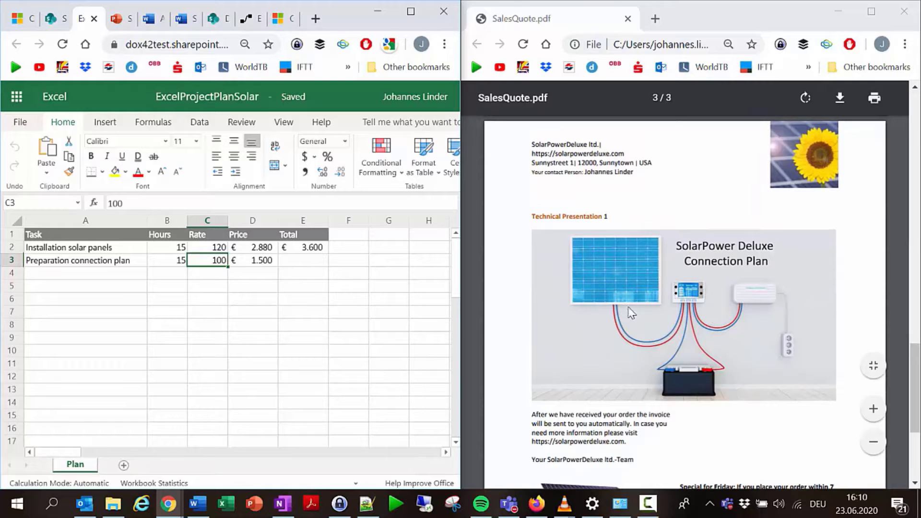
{"action": "left_click", "coordinate": [123, 20]}
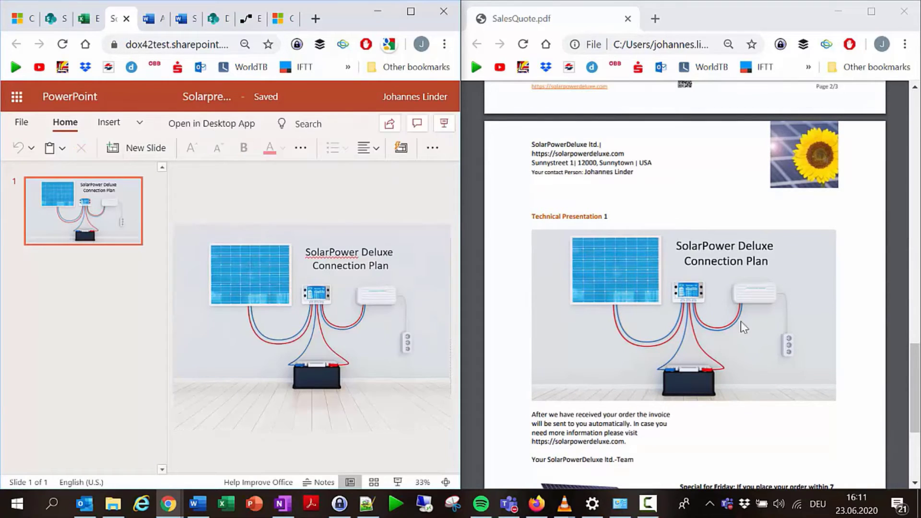
Check the closing text and solar carport advertisement on page 3 of SalesQuote.pdf against the Advertisment Word document
{"action": "scroll", "coordinate": [743, 289], "scroll_direction": "down", "scroll_amount": 4}
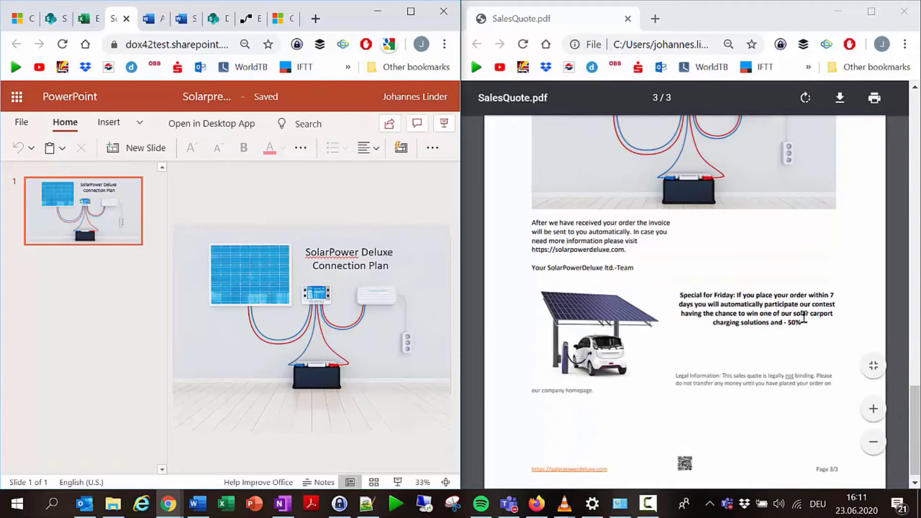
{"action": "left_click", "coordinate": [150, 20]}
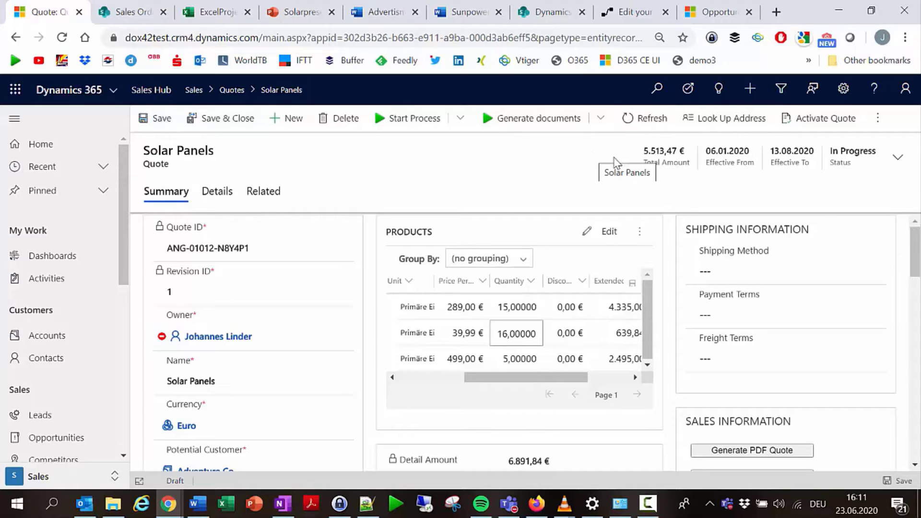
Generate the Solar Panels quote with Save to SharePoint/Teams and refresh the SalesQuotes library on the Dynamics365 SharePoint site
{"action": "left_click", "coordinate": [601, 118]}
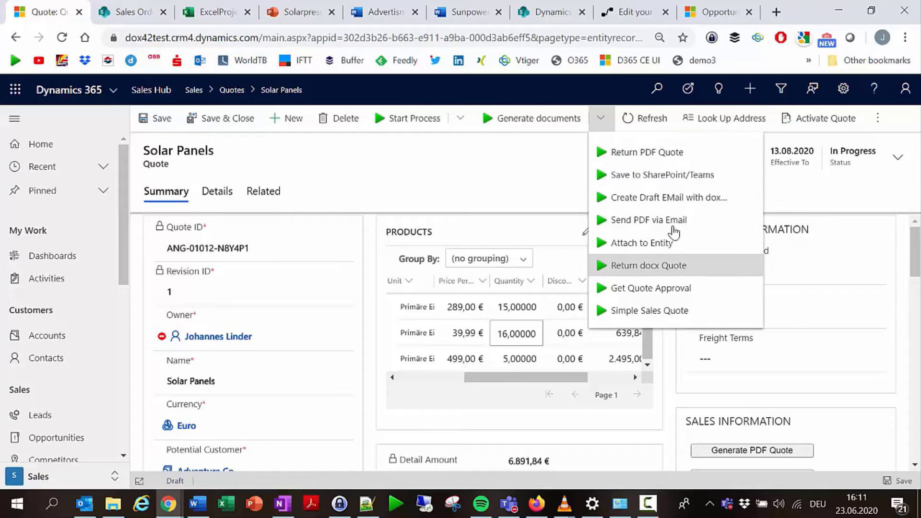
{"action": "left_click", "coordinate": [673, 182]}
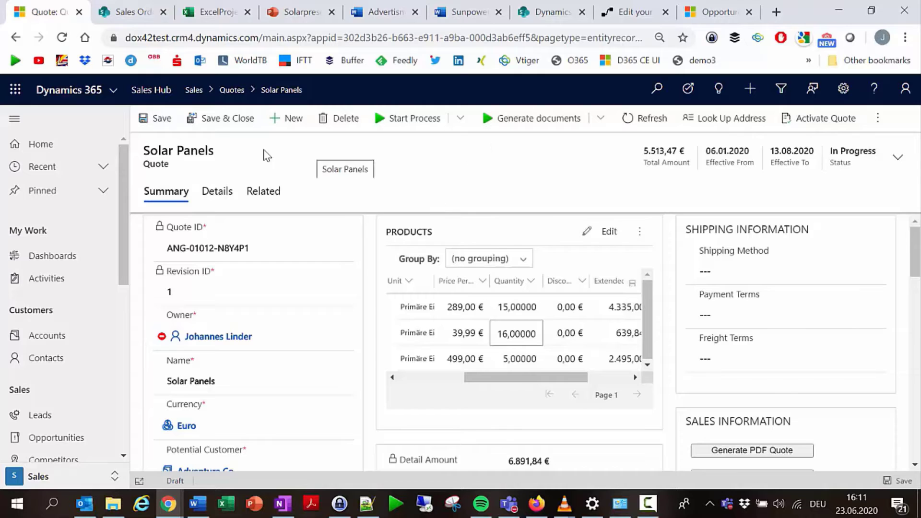
{"action": "left_click", "coordinate": [134, 12]}
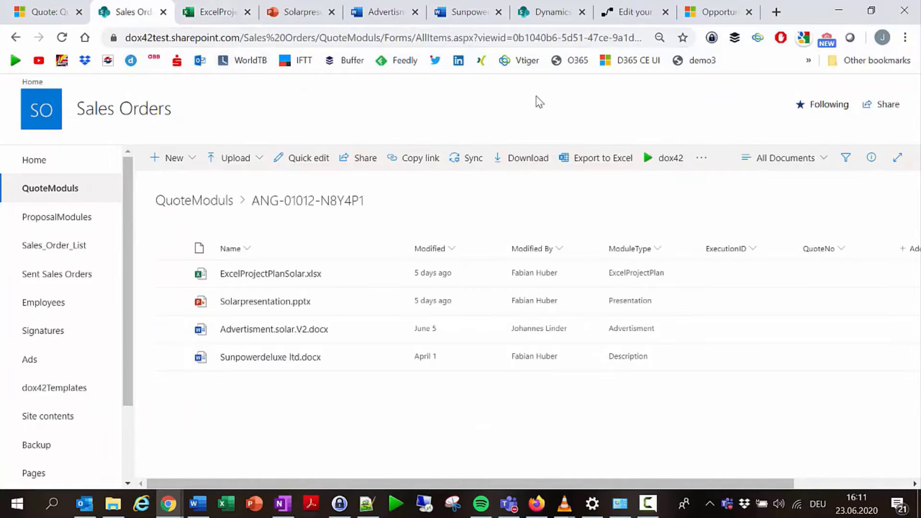
{"action": "left_click", "coordinate": [553, 15]}
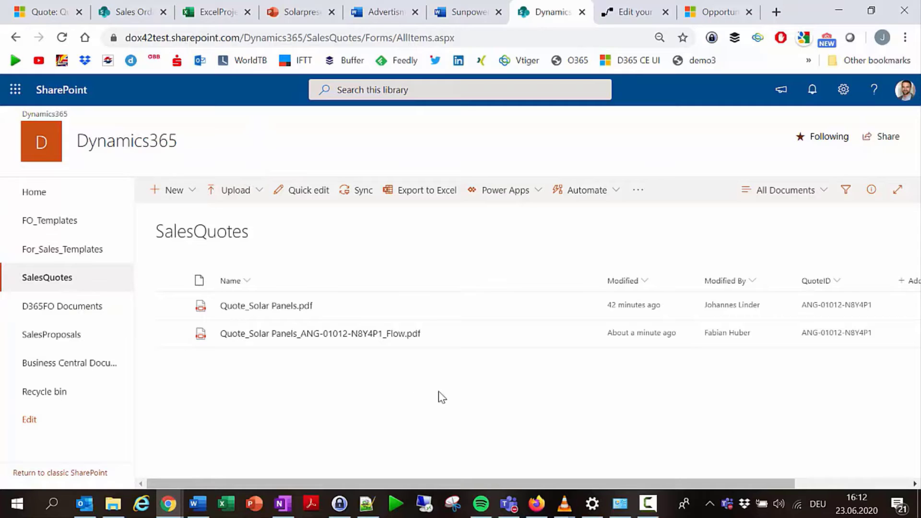
{"action": "key", "text": "F5"}
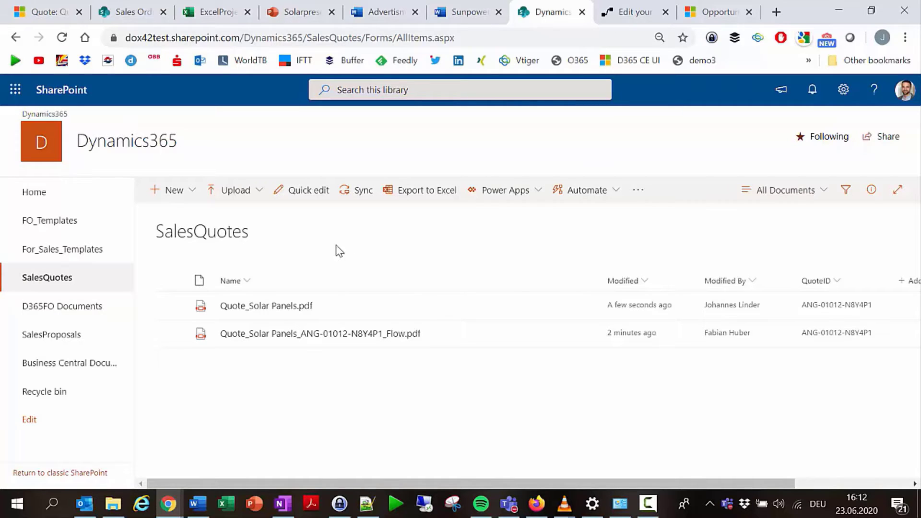
Preview Quote_Solar Panels.pdf from the SalesQuotes library, review its introduction and its product and services tables, and close it
{"action": "left_click", "coordinate": [280, 310]}
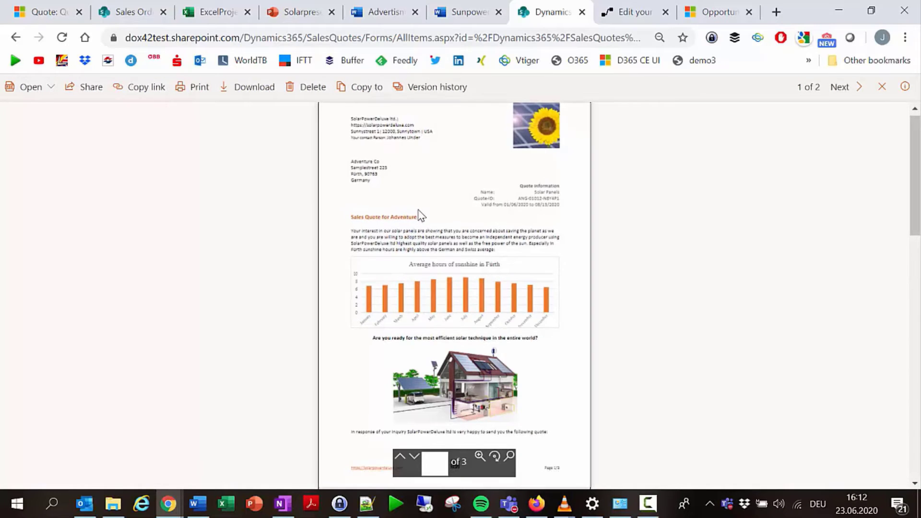
{"action": "scroll", "coordinate": [420, 215], "scroll_direction": "down", "scroll_amount": 5}
{"action": "scroll", "coordinate": [421, 217], "scroll_direction": "down", "scroll_amount": 2}
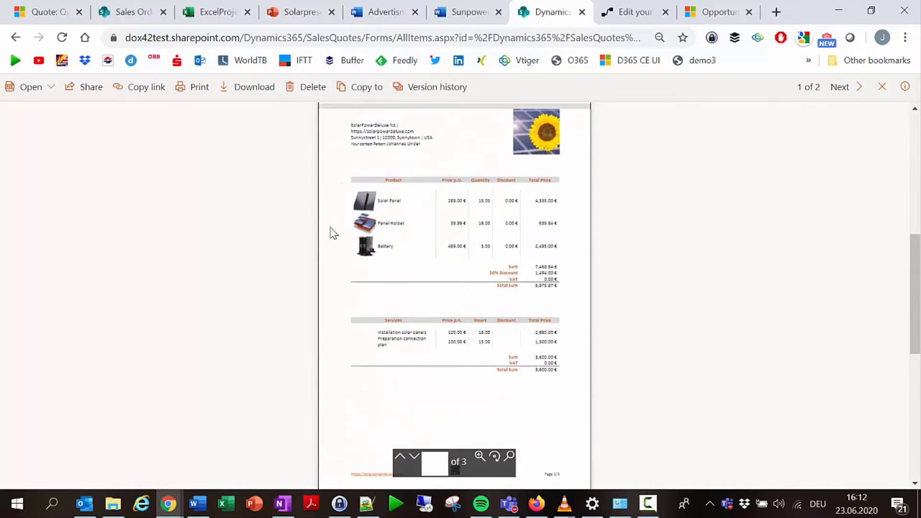
{"action": "left_click", "coordinate": [882, 86]}
Return to the Dynamics 365 Solar Panels quote, run Send PDF via Email and switch to the Outlook inbox
{"action": "left_click", "coordinate": [36, 12]}
{"action": "left_click", "coordinate": [600, 118]}
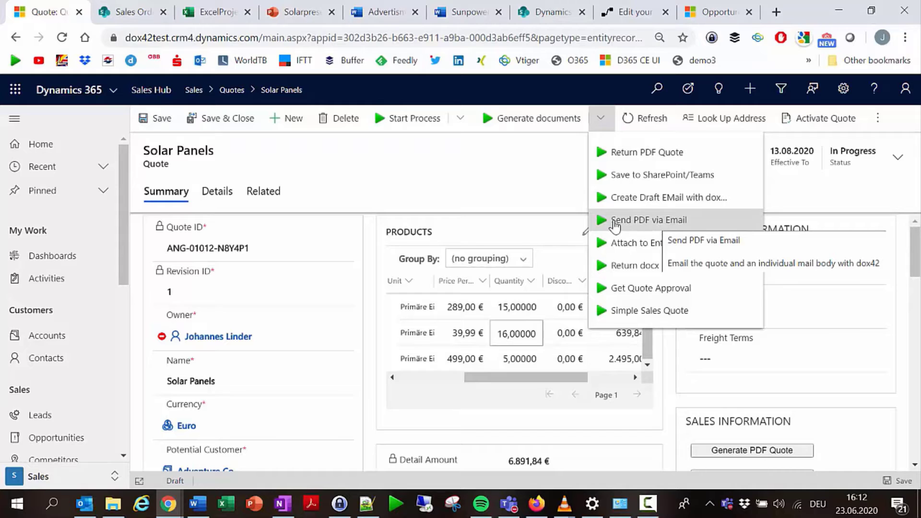
{"action": "left_click", "coordinate": [662, 222]}
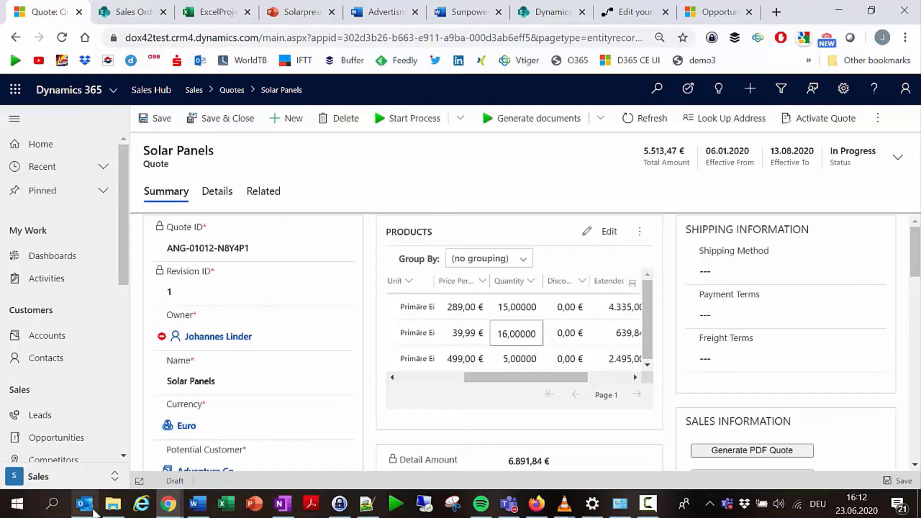
{"action": "mouse_move", "coordinate": [96, 511]}
{"action": "left_click", "coordinate": [100, 459]}
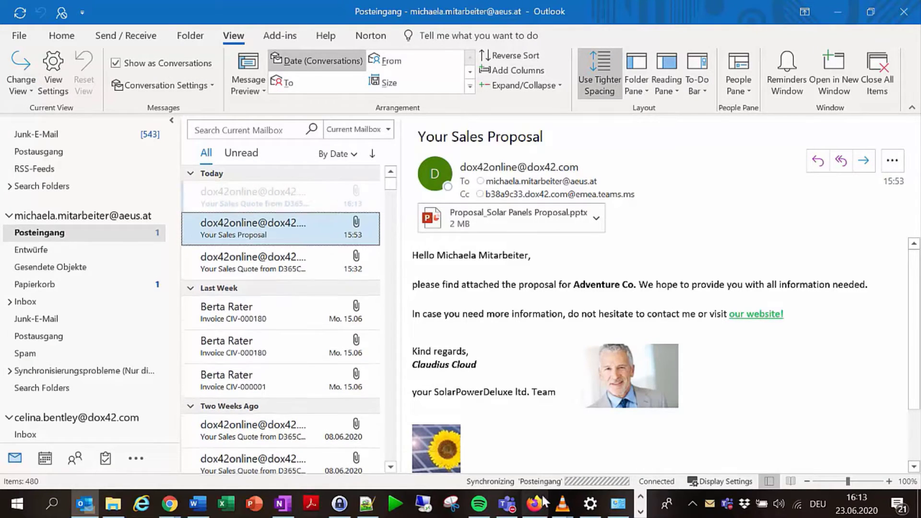
Open the newest Your Sales Quote from D365CE and dox42 message and look through its SalesQuote_For_Adventure Co.pdf attachment
{"action": "left_click", "coordinate": [295, 204]}
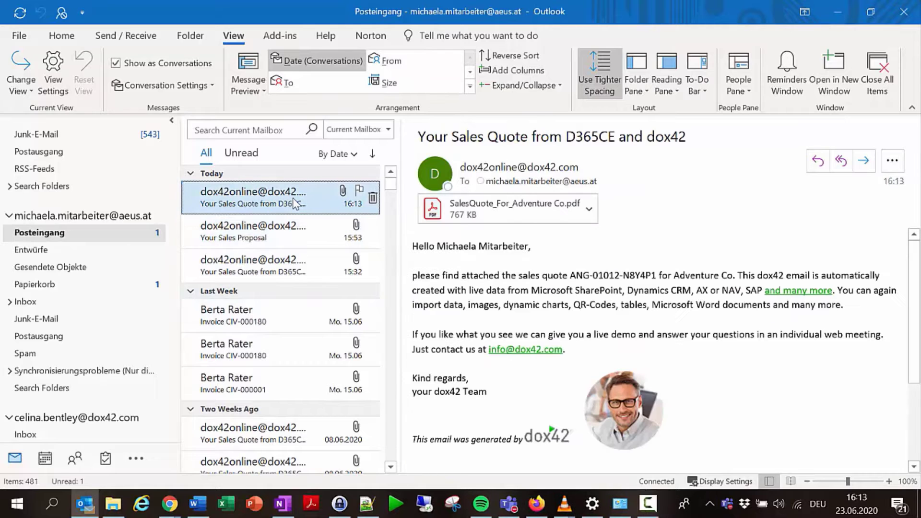
{"action": "double_click", "coordinate": [294, 202]}
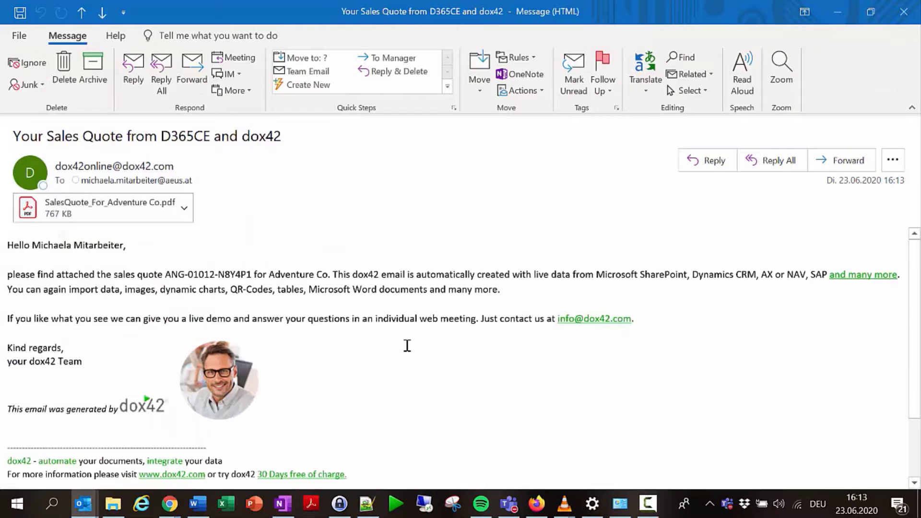
{"action": "left_click", "coordinate": [108, 203]}
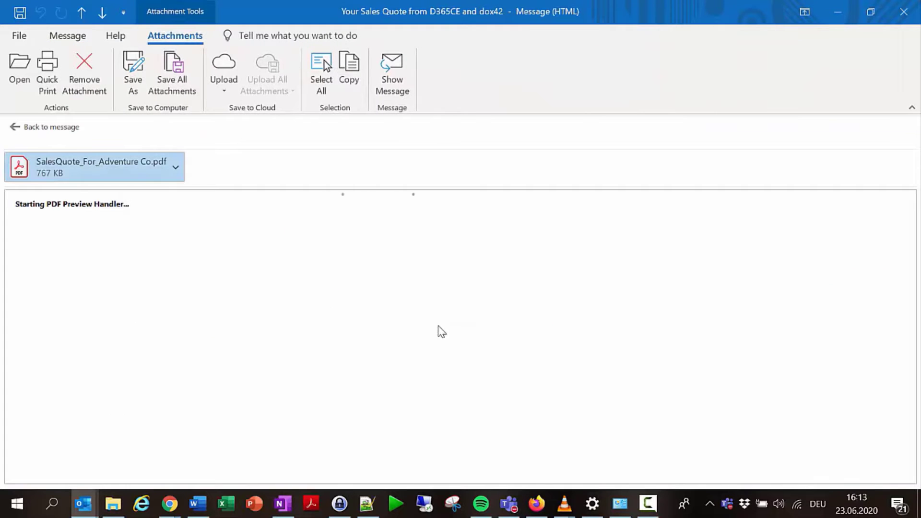
{"action": "scroll", "coordinate": [418, 297], "scroll_direction": "down", "scroll_amount": 6}
{"action": "scroll", "coordinate": [426, 305], "scroll_direction": "down", "scroll_amount": 15}
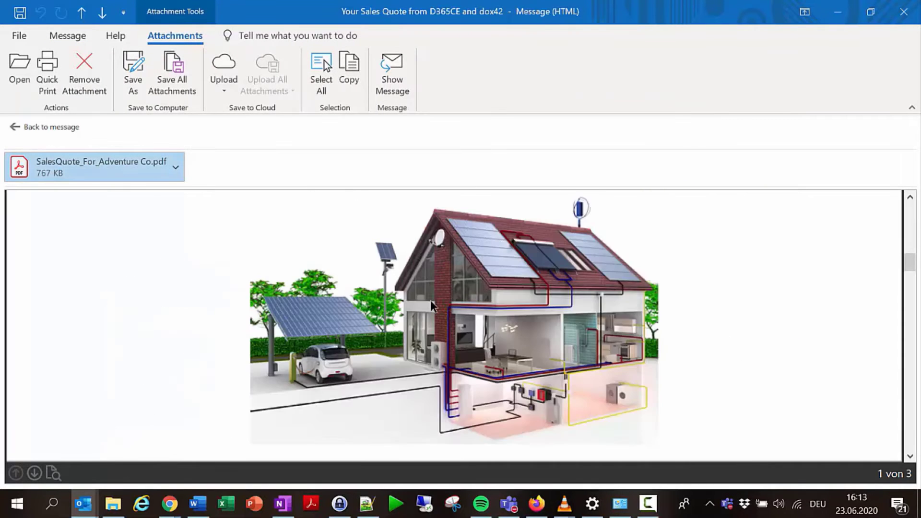
{"action": "scroll", "coordinate": [433, 302], "scroll_direction": "down", "scroll_amount": 3}
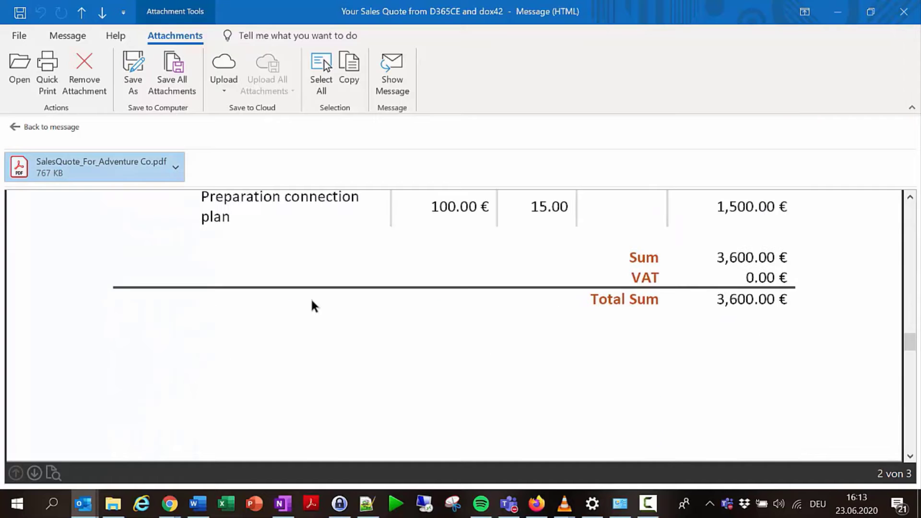
{"action": "left_click", "coordinate": [55, 127]}
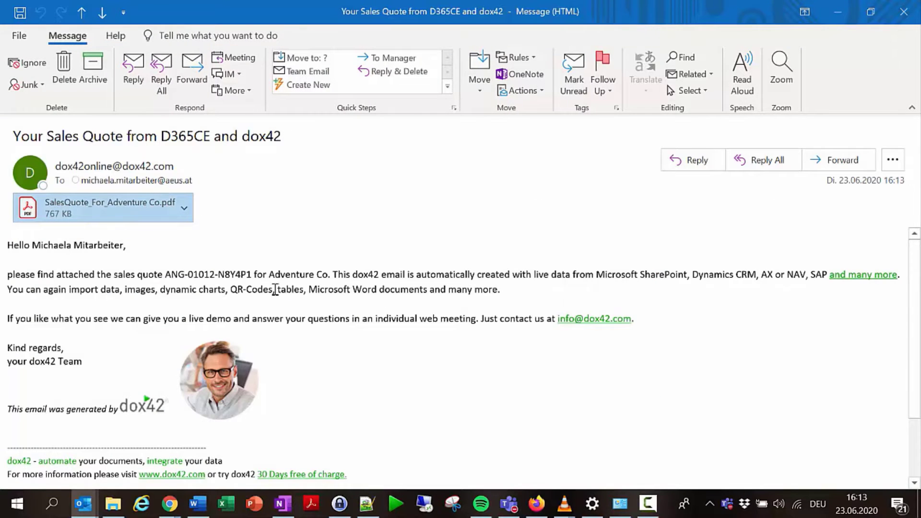
Read the generated email's greeting, body text and signature, and close the message
{"action": "left_click", "coordinate": [61, 248]}
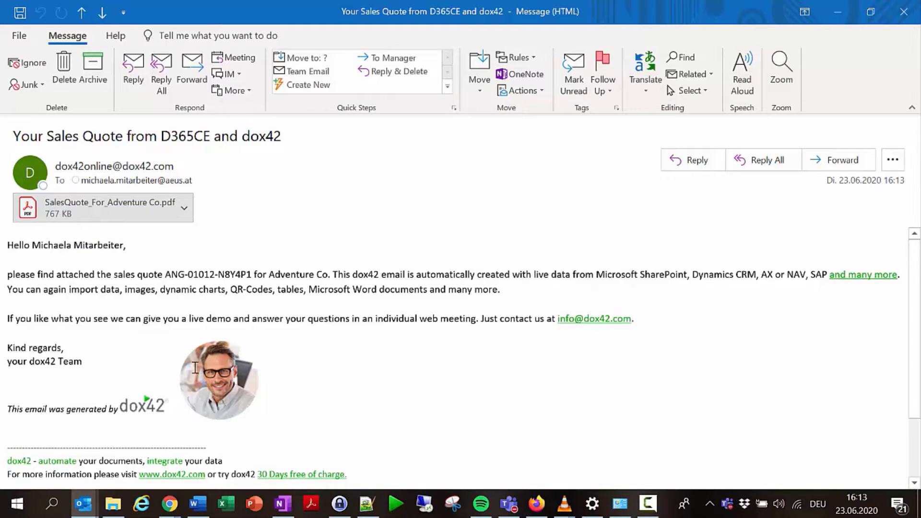
{"action": "scroll", "coordinate": [294, 347], "scroll_direction": "down", "scroll_amount": 2}
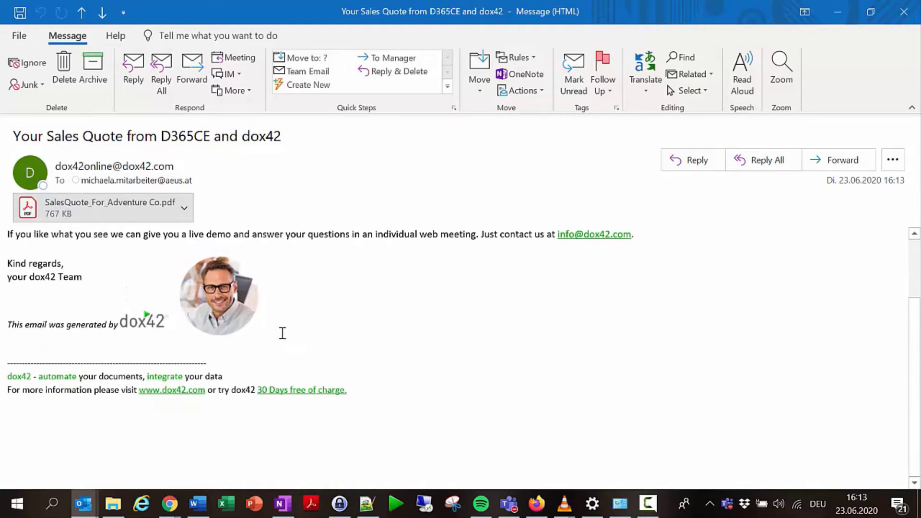
{"action": "scroll", "coordinate": [358, 369], "scroll_direction": "up", "scroll_amount": 2}
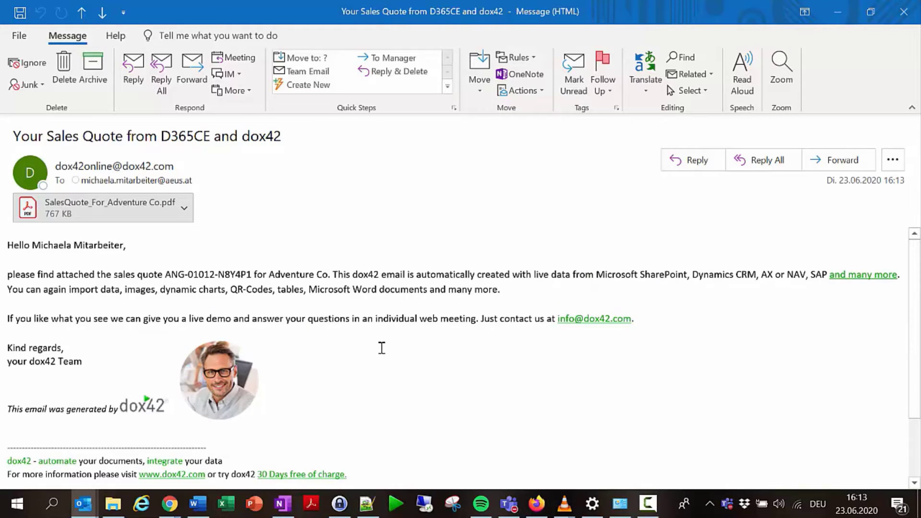
{"action": "left_click", "coordinate": [903, 12]}
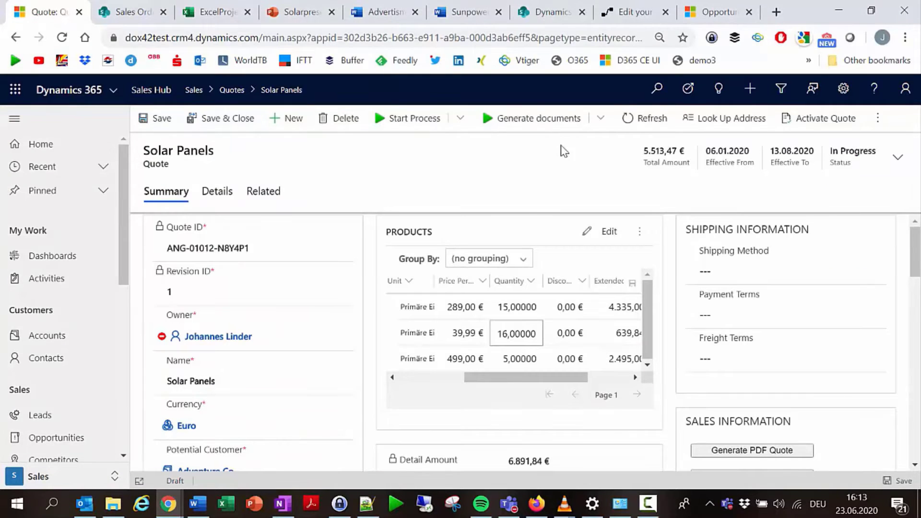
Generate a draft email for the Solar Panels quote with dox42, save it as MailMessage.msg in Downloads and open it
{"action": "left_click", "coordinate": [600, 118]}
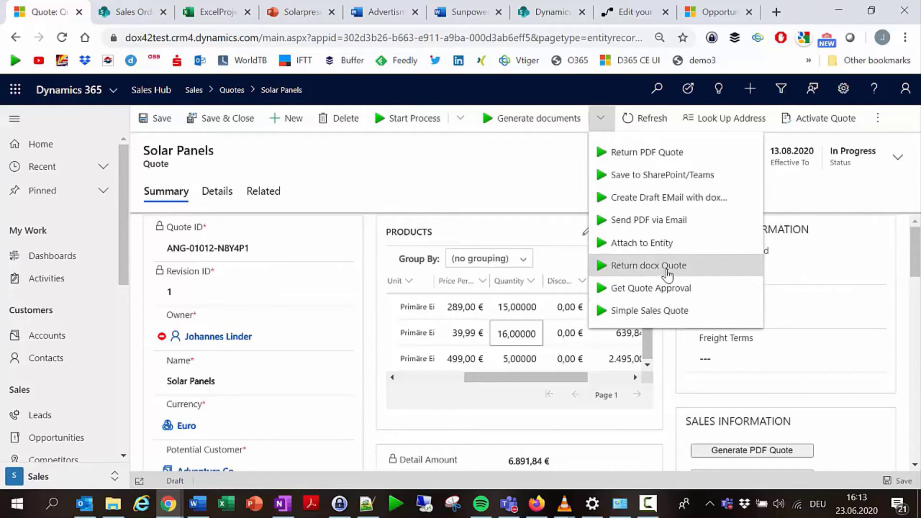
{"action": "left_click", "coordinate": [681, 204]}
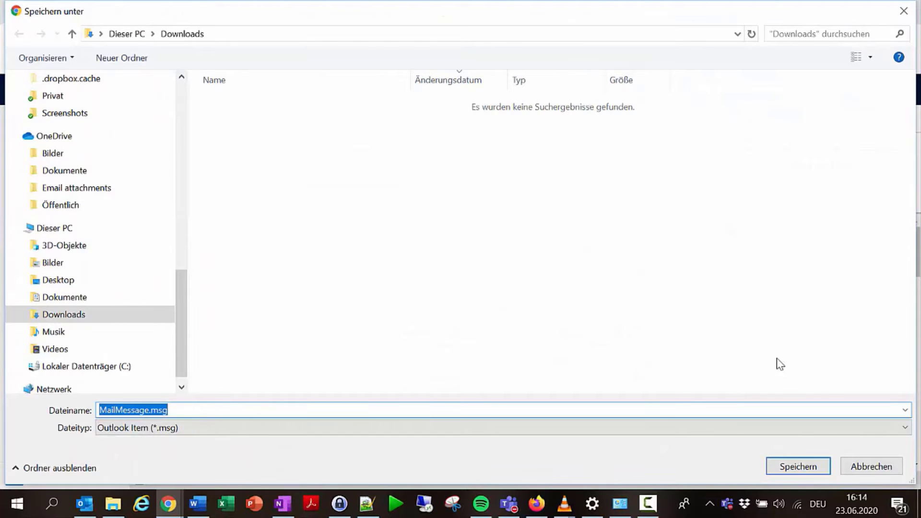
{"action": "left_click", "coordinate": [798, 465]}
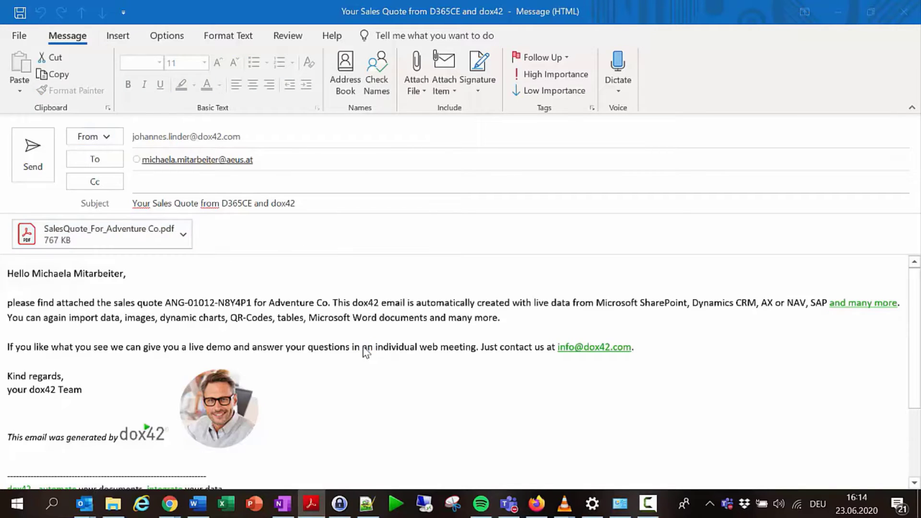
Review the draft's attached SalesQuote_For_Adventure Co.pdf in Acrobat Reader, and close the PDF and the draft without saving changes
{"action": "scroll", "coordinate": [485, 283], "scroll_direction": "down", "scroll_amount": 20}
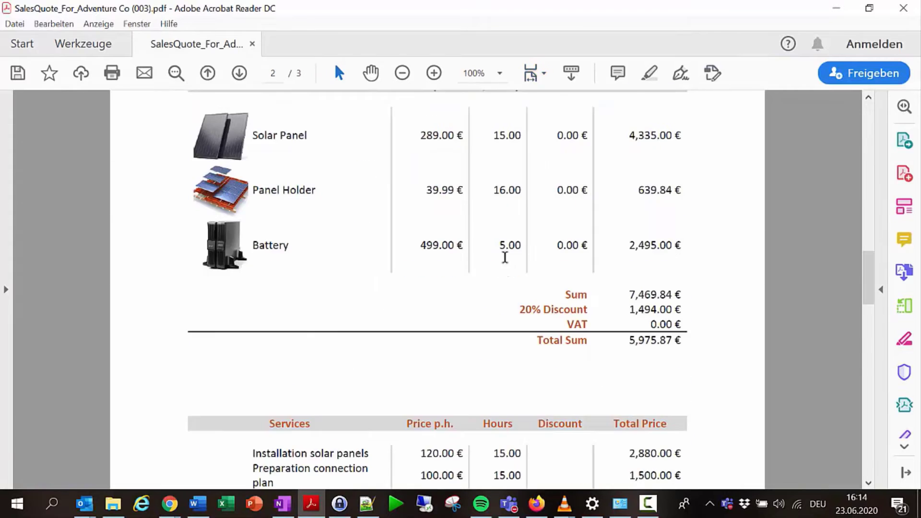
{"action": "scroll", "coordinate": [505, 258], "scroll_direction": "down", "scroll_amount": 15}
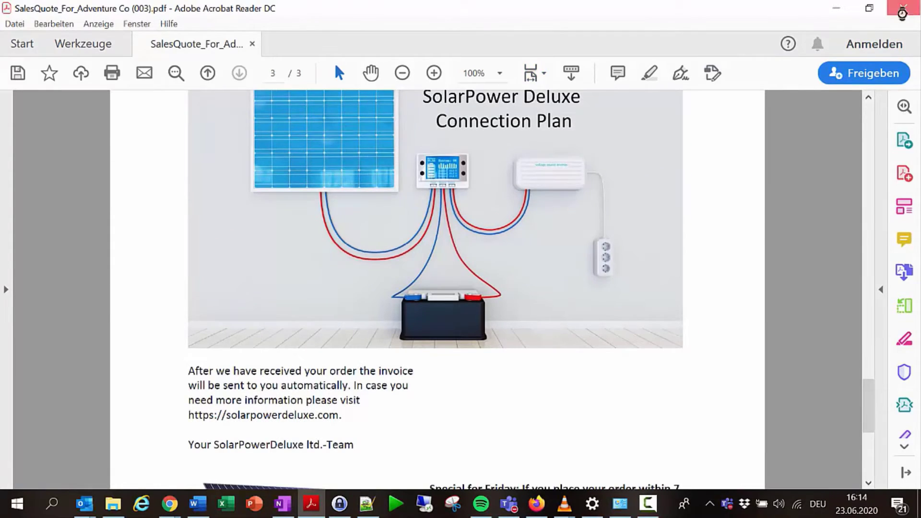
{"action": "left_click", "coordinate": [902, 10]}
{"action": "left_click", "coordinate": [908, 20]}
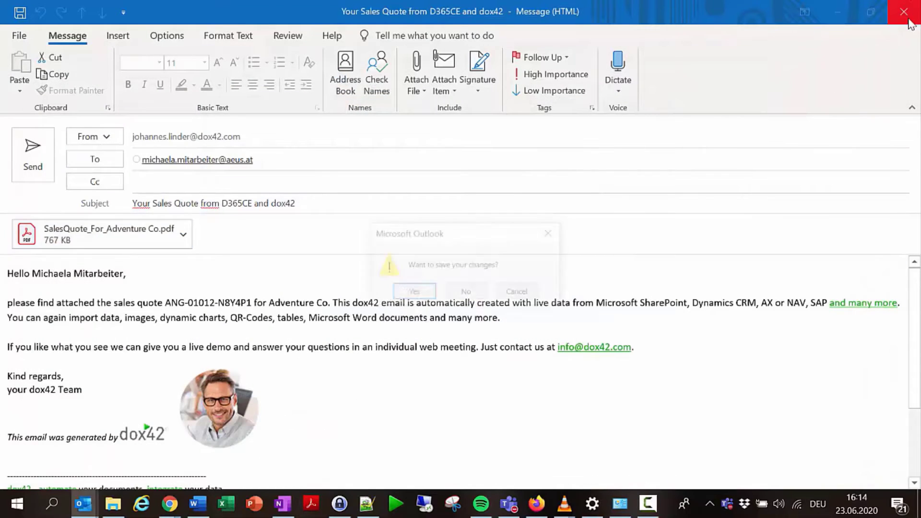
{"action": "left_click", "coordinate": [465, 290]}
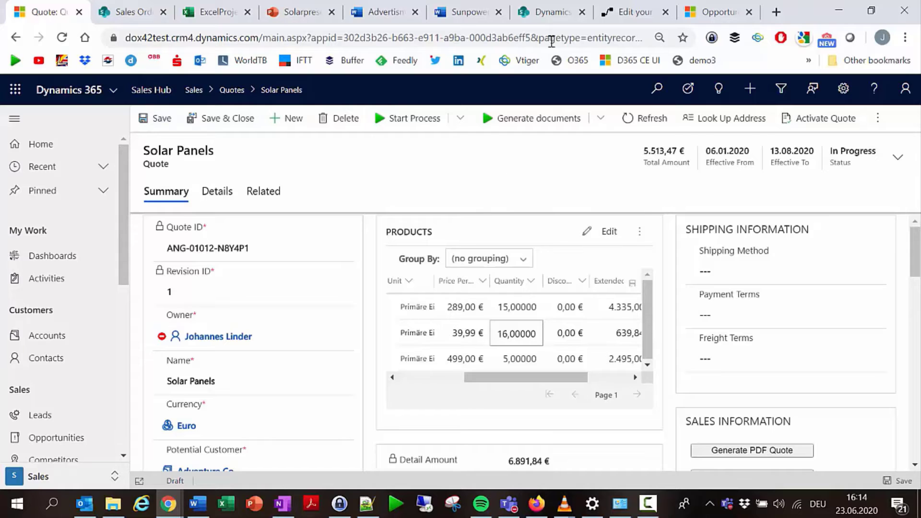
Open the Sales_Quote.docx template from the For_Sales_Templates library of the Dynamics365 SharePoint site in desktop Word
{"action": "left_click", "coordinate": [552, 14]}
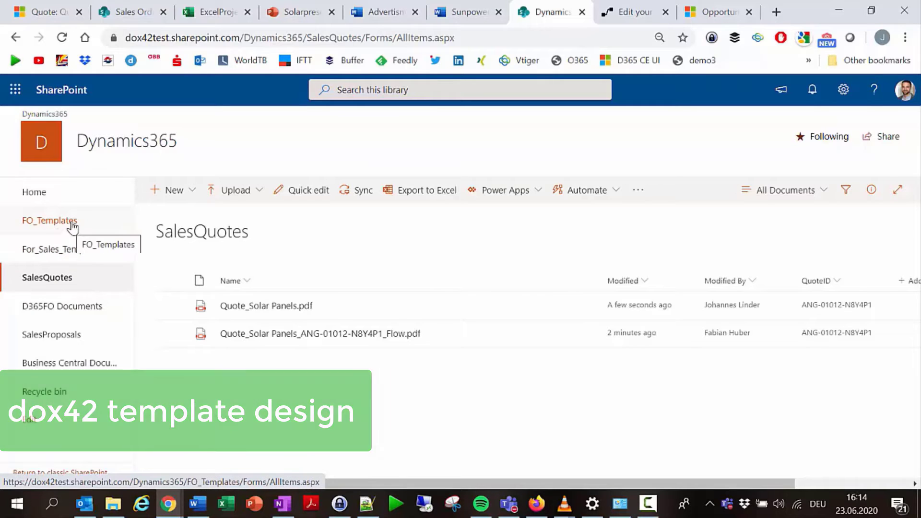
{"action": "left_click", "coordinate": [72, 257]}
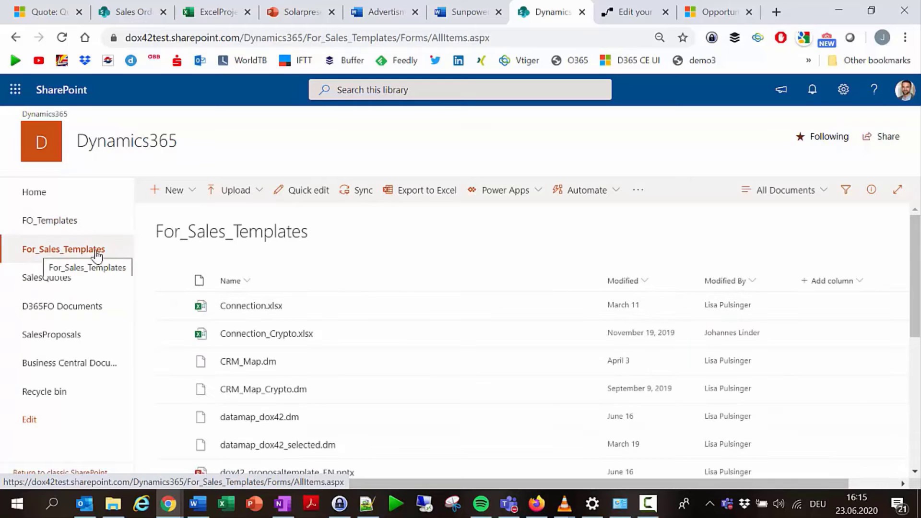
{"action": "scroll", "coordinate": [470, 286], "scroll_direction": "down", "scroll_amount": 4}
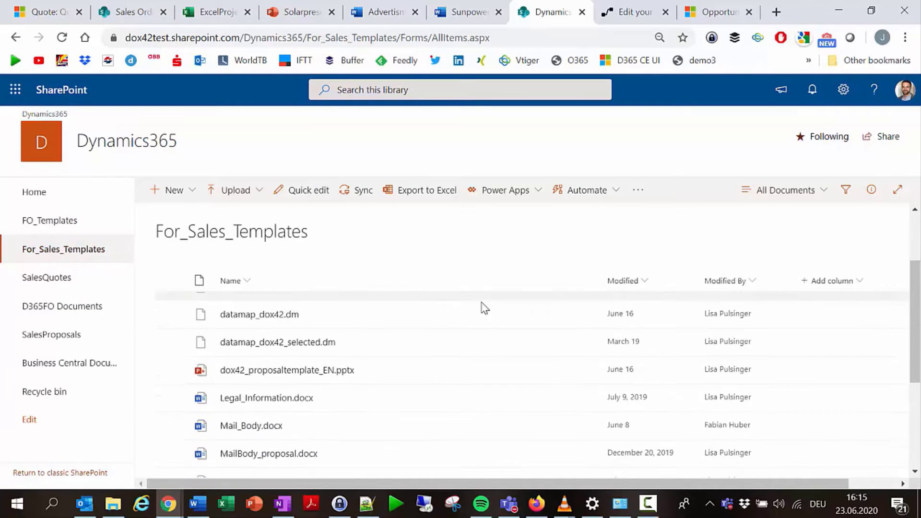
{"action": "mouse_move", "coordinate": [250, 343]}
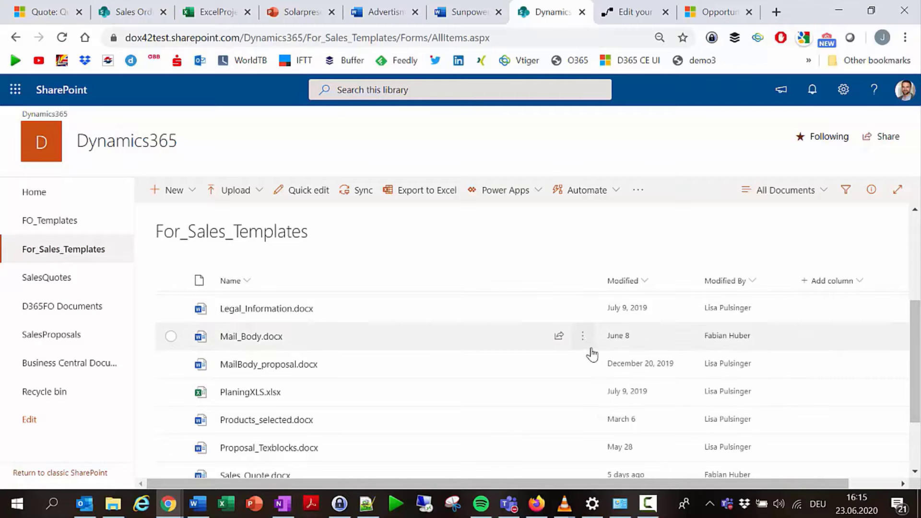
{"action": "scroll", "coordinate": [571, 326], "scroll_direction": "down", "scroll_amount": 2}
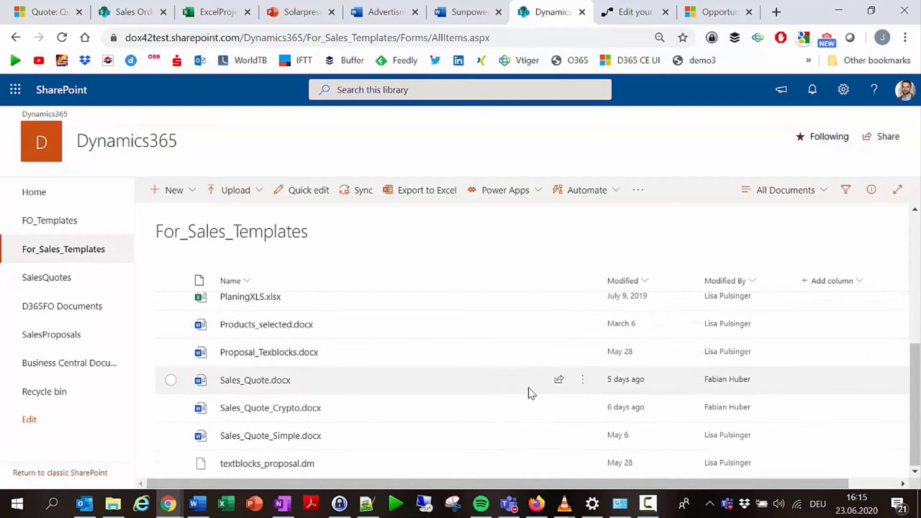
{"action": "left_click", "coordinate": [584, 383]}
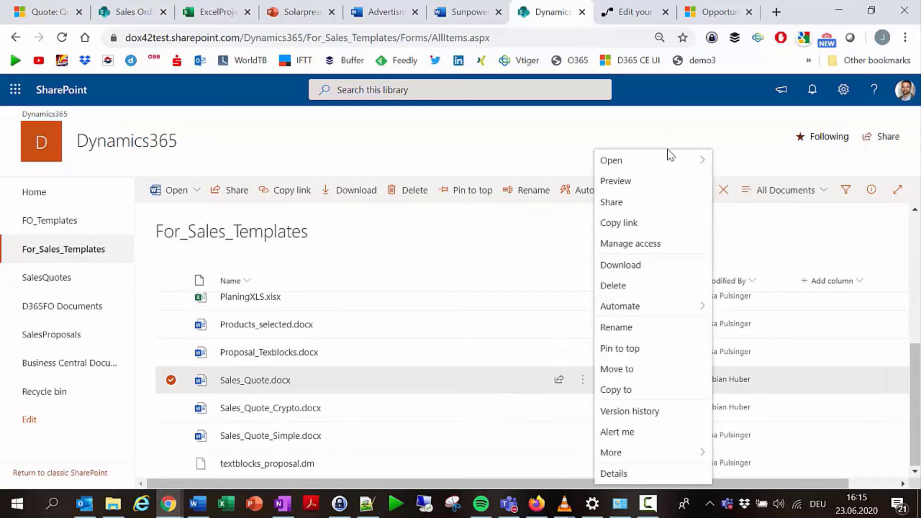
{"action": "mouse_move", "coordinate": [674, 170]}
{"action": "left_click", "coordinate": [761, 182]}
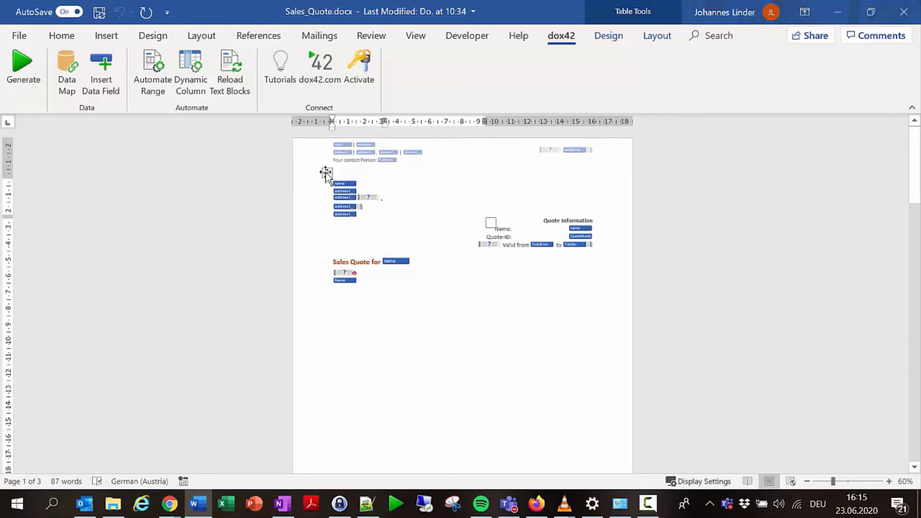
Show the dox42 data fields, check the source of the name field in the template's address block, and close the field list
{"action": "left_click", "coordinate": [106, 65]}
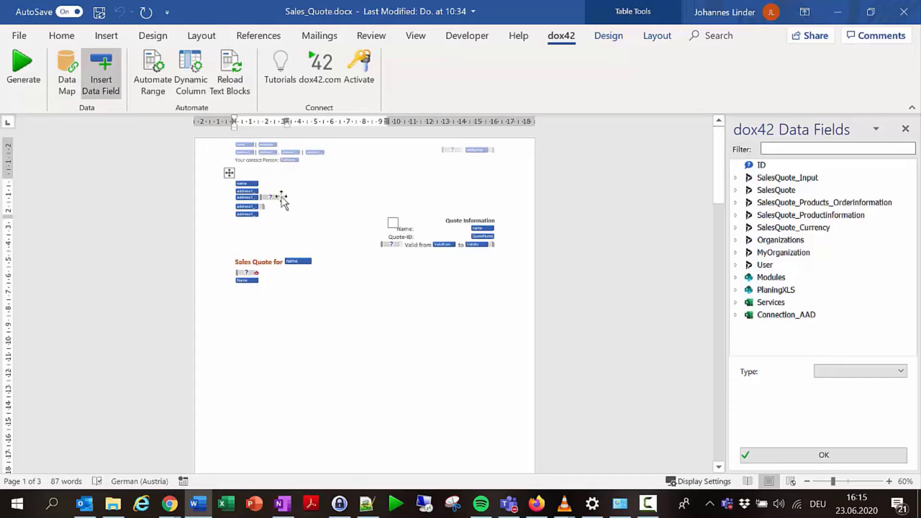
{"action": "left_click", "coordinate": [283, 199]}
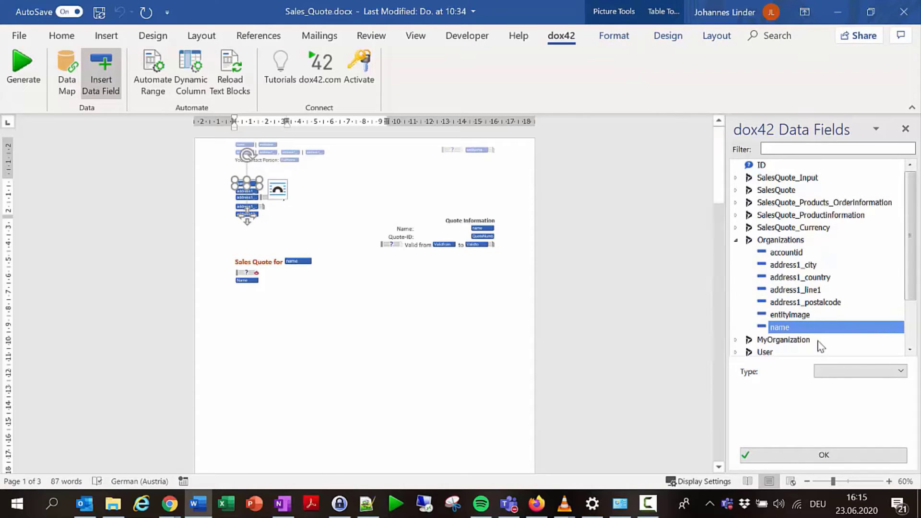
{"action": "scroll", "coordinate": [372, 296], "scroll_direction": "down", "scroll_amount": 10}
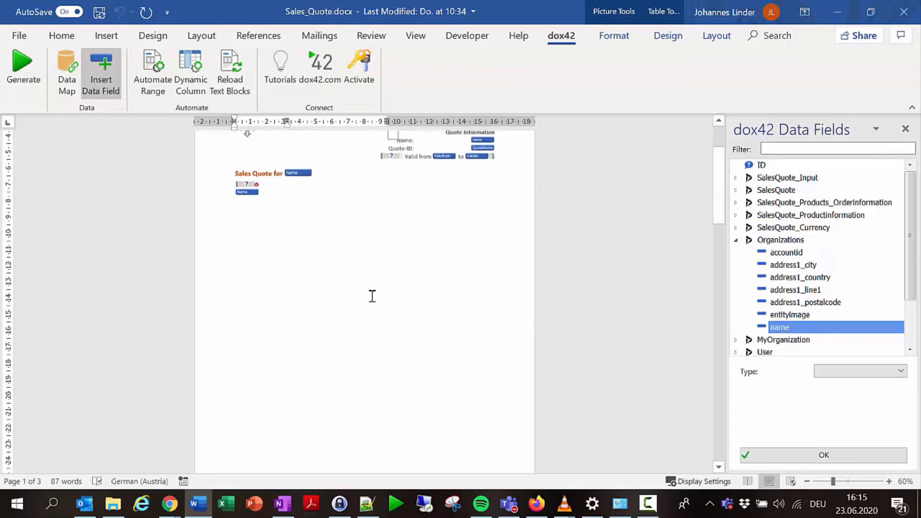
{"action": "scroll", "coordinate": [437, 295], "scroll_direction": "up", "scroll_amount": 10}
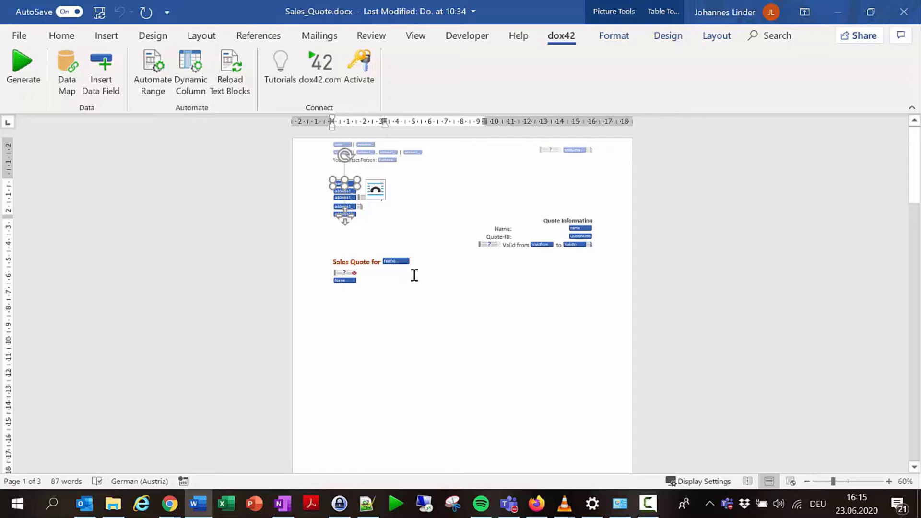
{"action": "left_click", "coordinate": [386, 277]}
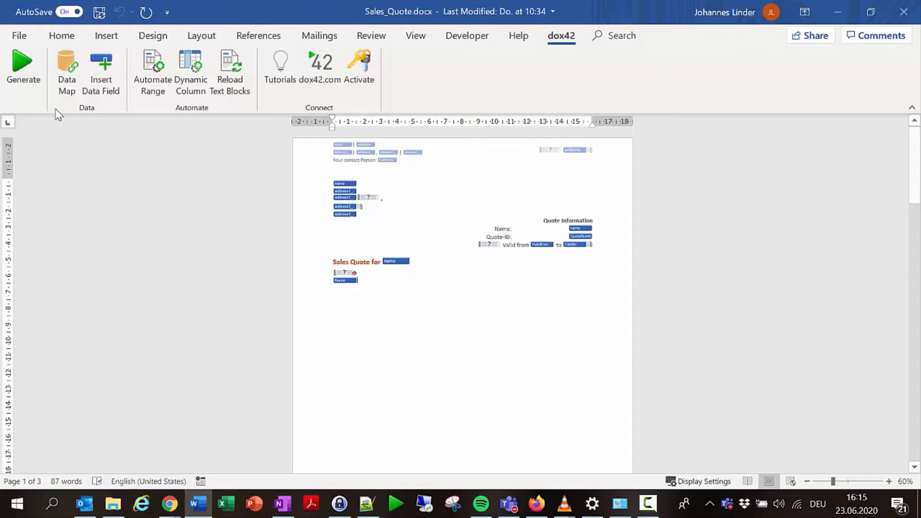
Generate the quote document from the template with dox42 for the Solar Panels quote
{"action": "left_click", "coordinate": [24, 76]}
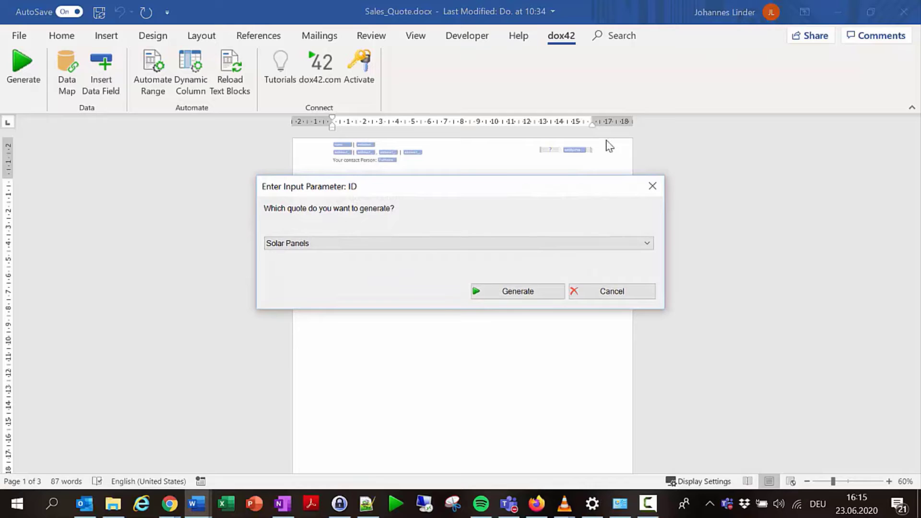
{"action": "left_click", "coordinate": [370, 243]}
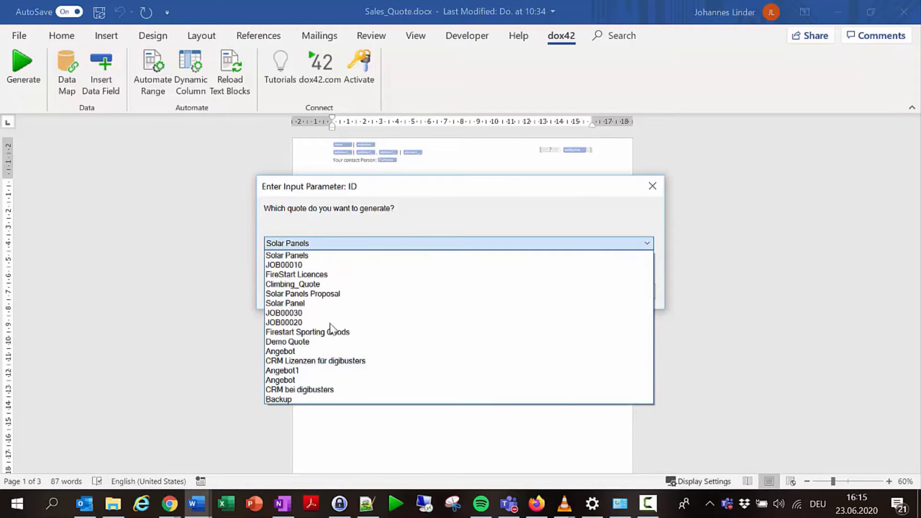
{"action": "left_click", "coordinate": [324, 257]}
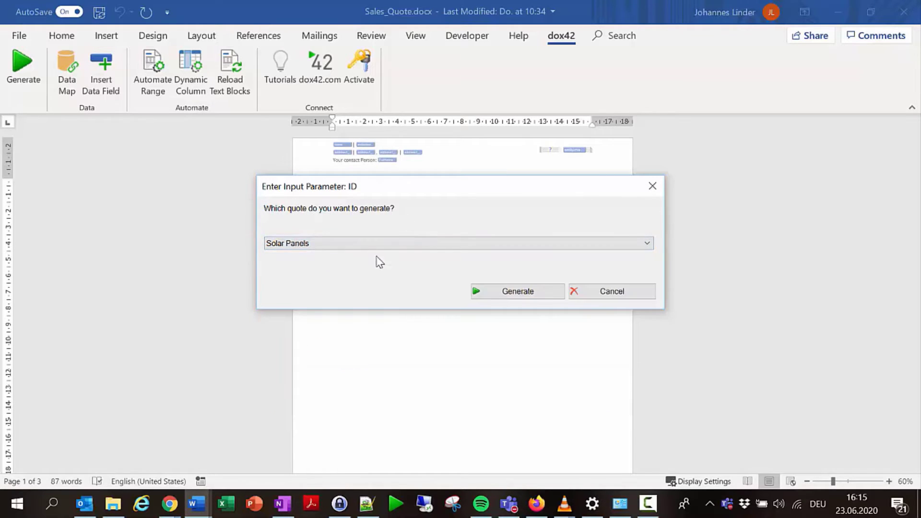
{"action": "left_click", "coordinate": [530, 294]}
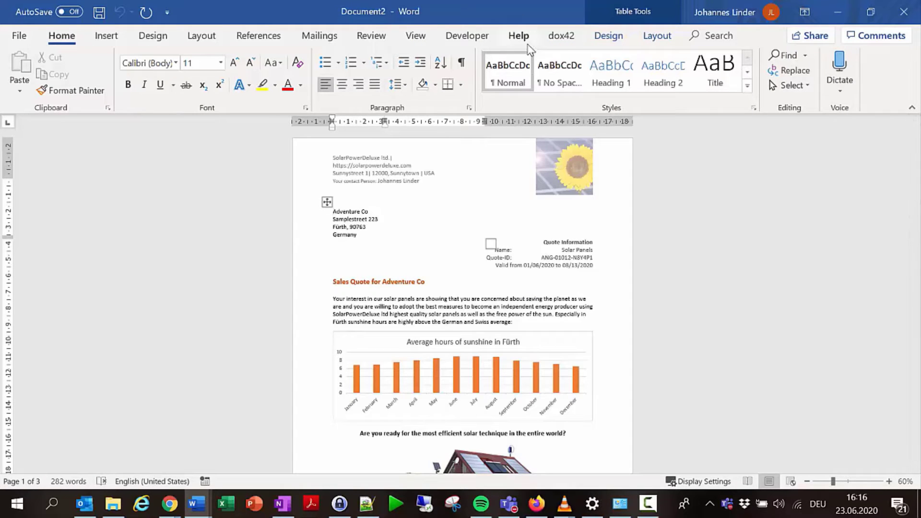
Arrange the generated quote and the Sales_Quote.docx template side by side and compare their first pages
{"action": "left_click", "coordinate": [415, 36]}
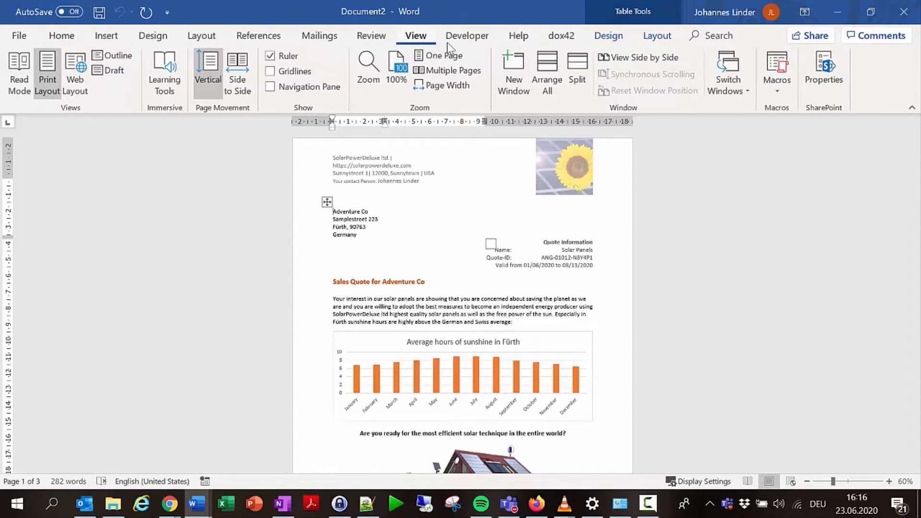
{"action": "left_click", "coordinate": [638, 57]}
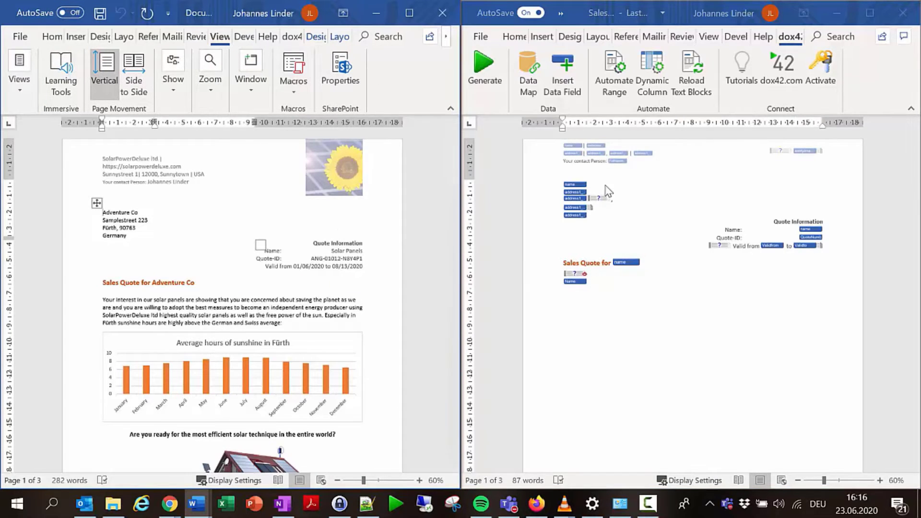
{"action": "scroll", "coordinate": [641, 274], "scroll_direction": "down", "scroll_amount": 3}
{"action": "scroll", "coordinate": [582, 202], "scroll_direction": "up", "scroll_amount": 3}
{"action": "scroll", "coordinate": [691, 270], "scroll_direction": "down", "scroll_amount": 1}
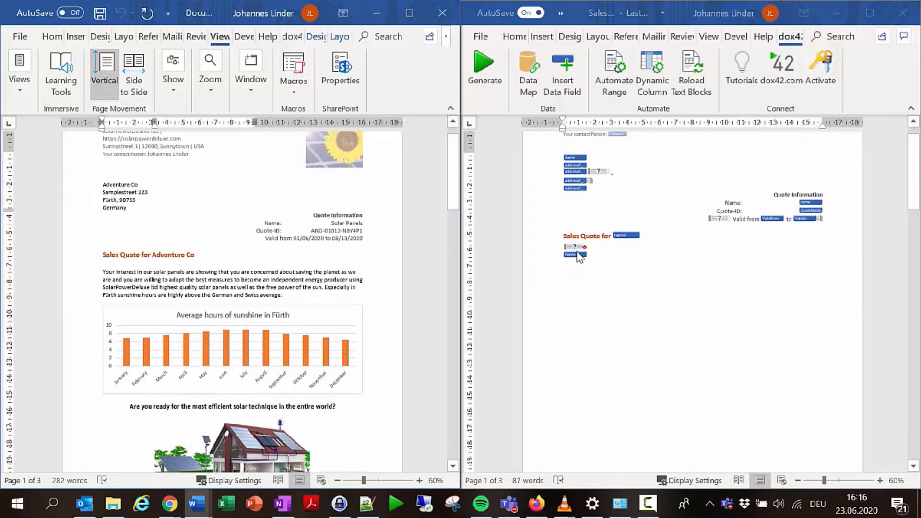
Inspect the Modules Name data field below the template's Sales Quote heading and its available types, and close it without changes
{"action": "left_click", "coordinate": [575, 255]}
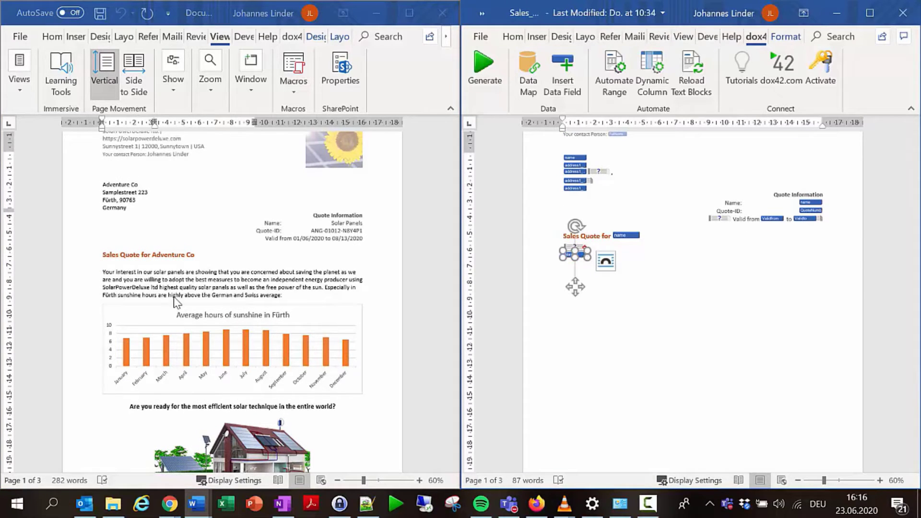
{"action": "double_click", "coordinate": [585, 262]}
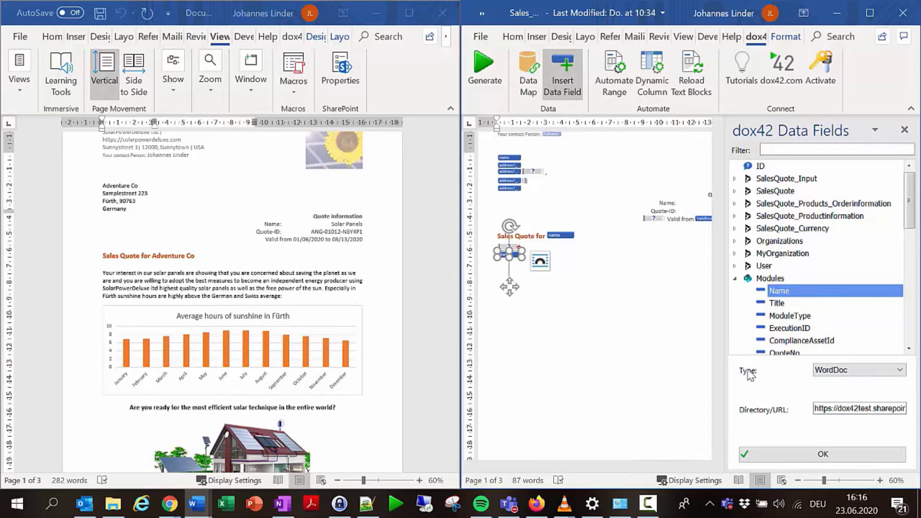
{"action": "left_click", "coordinate": [869, 379]}
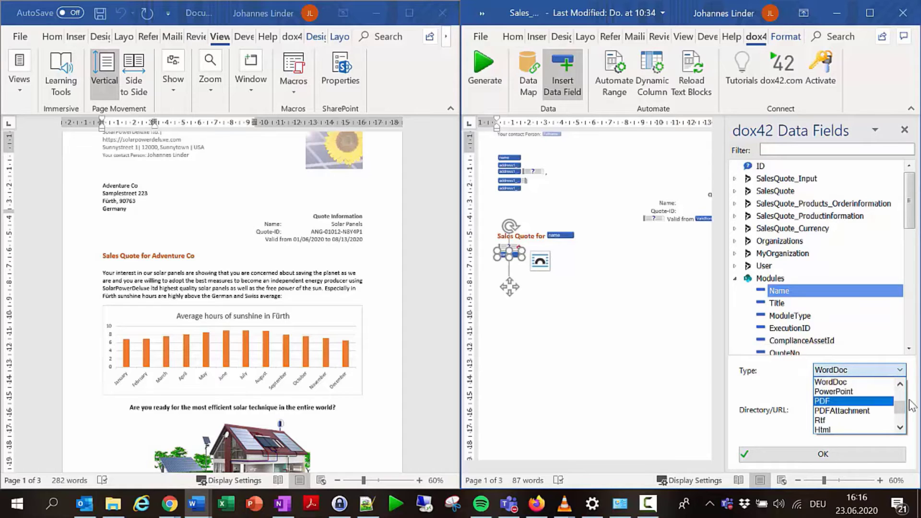
{"action": "left_click_drag", "start_coordinate": [900, 407], "coordinate": [900, 400]}
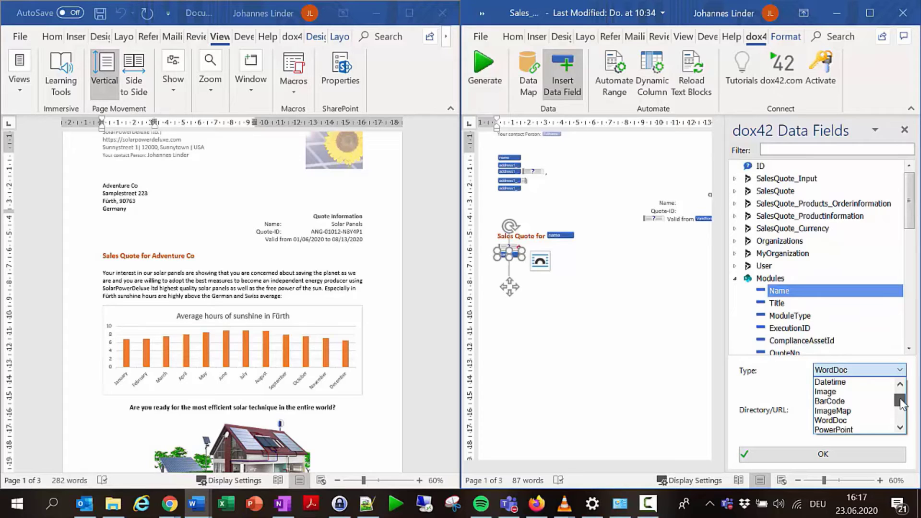
{"action": "left_click_drag", "start_coordinate": [900, 403], "coordinate": [902, 405]}
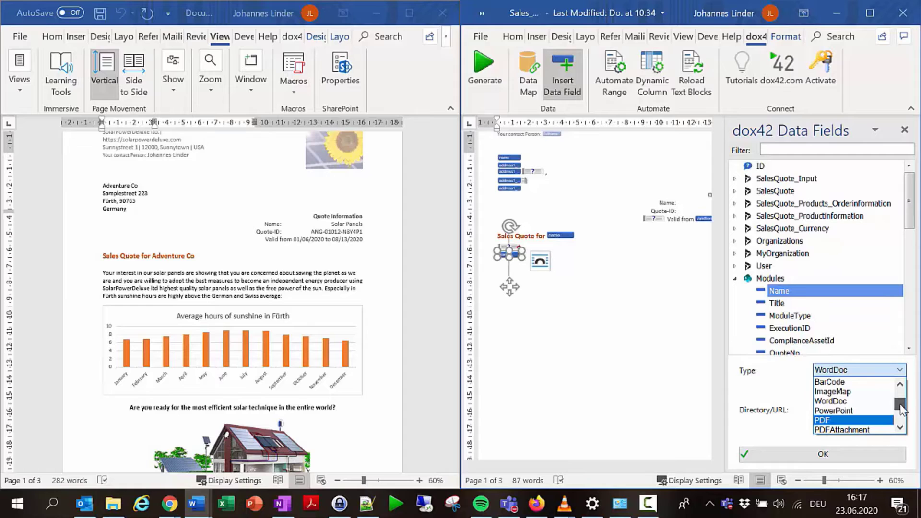
{"action": "left_click_drag", "start_coordinate": [901, 407], "coordinate": [902, 418]}
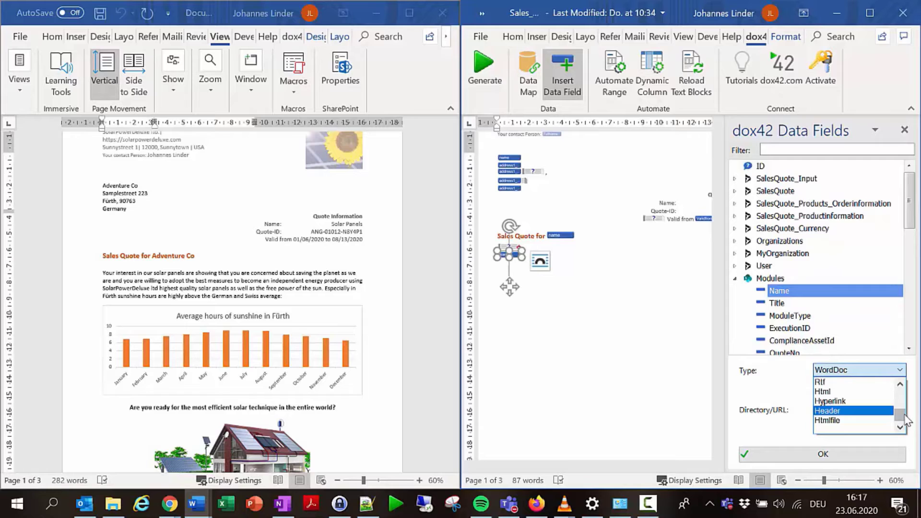
{"action": "mouse_move", "coordinate": [907, 422]}
{"action": "left_mouse_down"}
{"action": "mouse_move", "coordinate": [908, 404]}
{"action": "mouse_move", "coordinate": [908, 419]}
{"action": "left_mouse_up"}
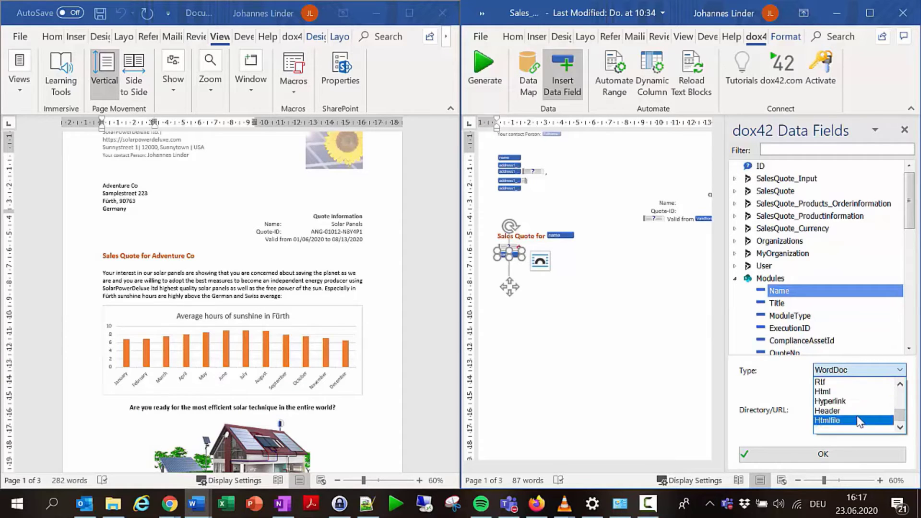
{"action": "left_click", "coordinate": [780, 389]}
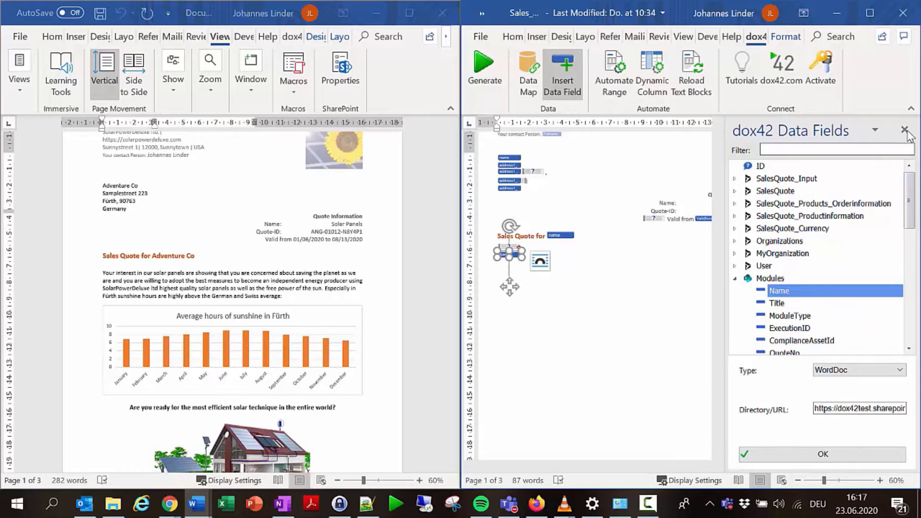
{"action": "left_click", "coordinate": [905, 131]}
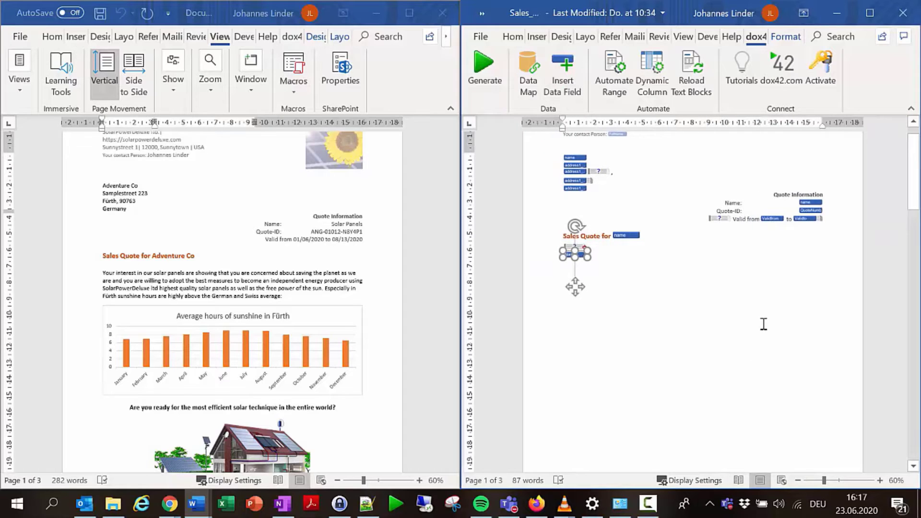
Review the Automate Range condition on the template's Valid from/to line, and close it without changes
{"action": "left_click", "coordinate": [719, 218]}
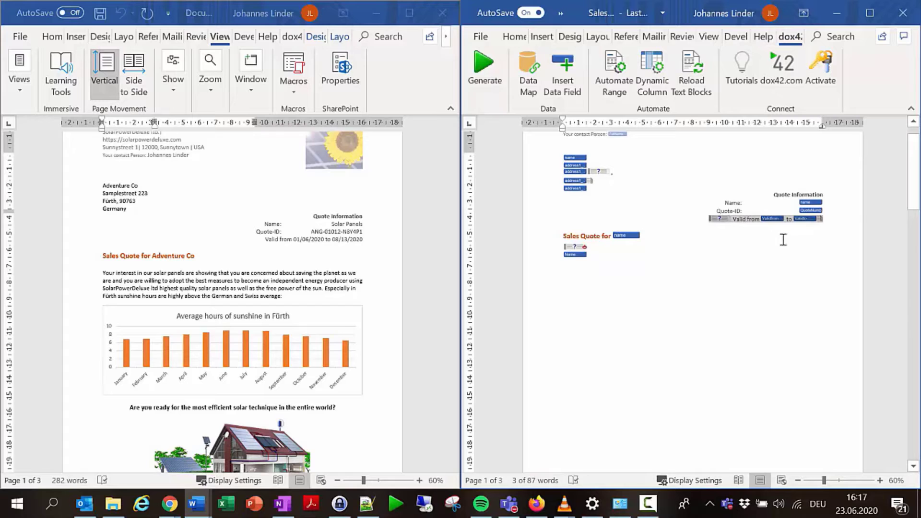
{"action": "scroll", "coordinate": [769, 246], "scroll_direction": "up", "scroll_amount": 1}
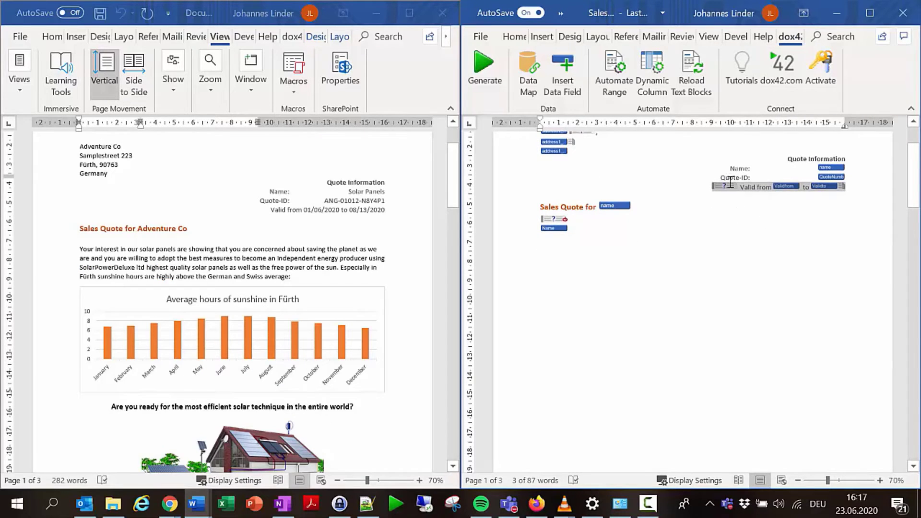
{"action": "left_click", "coordinate": [614, 91]}
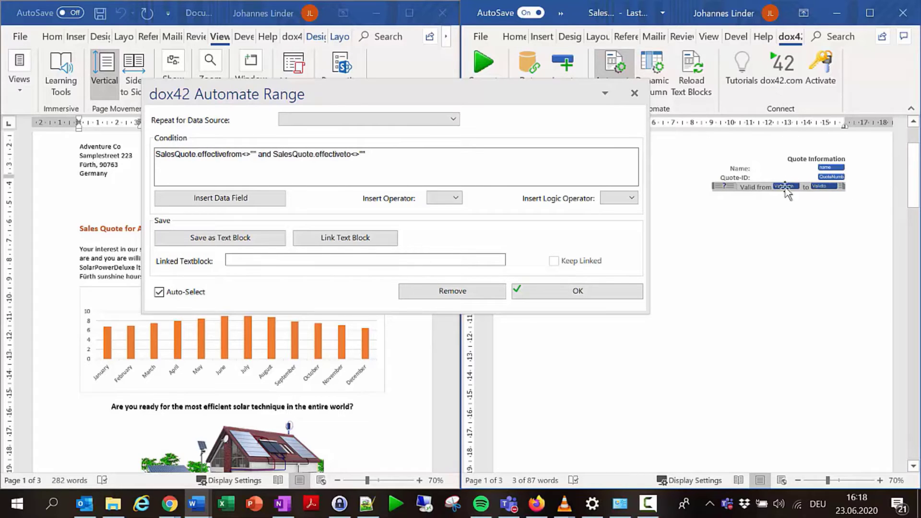
{"action": "left_click_drag", "start_coordinate": [392, 160], "coordinate": [175, 157]}
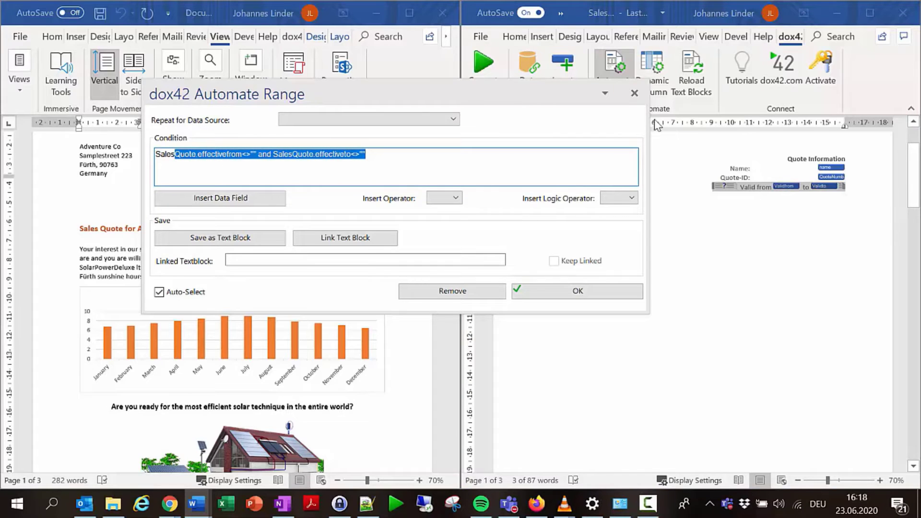
{"action": "left_click", "coordinate": [634, 93]}
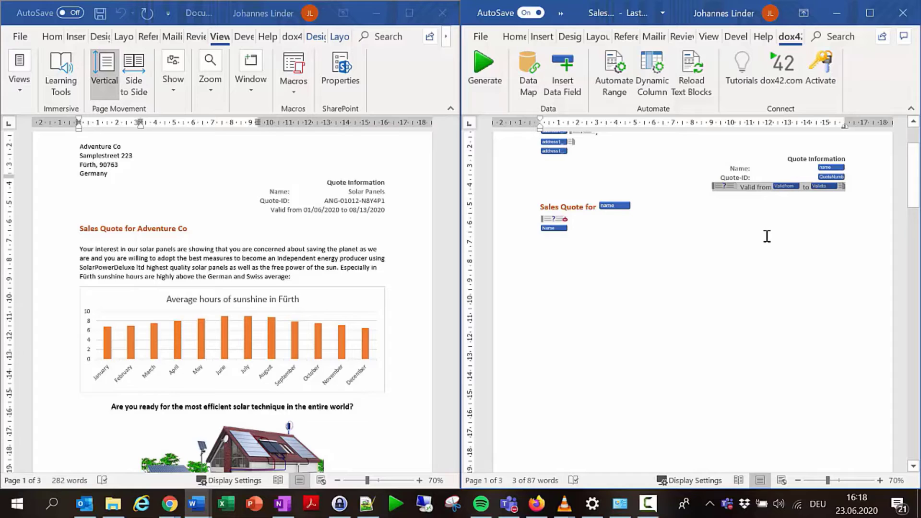
Compare the remaining pages of the generated quote and the template, covering the product and services tables, technical presentation and closing text
{"action": "scroll", "coordinate": [756, 269], "scroll_direction": "down", "scroll_amount": 6}
{"action": "scroll", "coordinate": [754, 307], "scroll_direction": "down", "scroll_amount": 1}
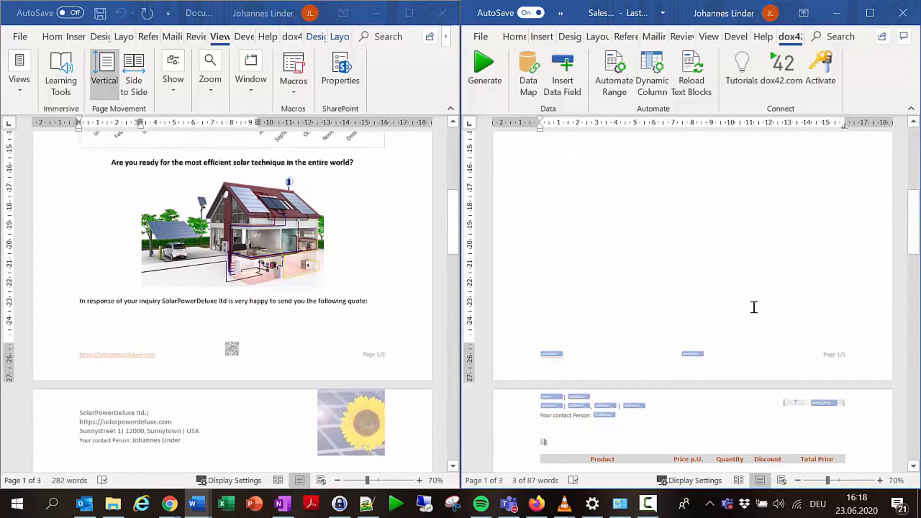
{"action": "scroll", "coordinate": [753, 298], "scroll_direction": "down", "scroll_amount": 6}
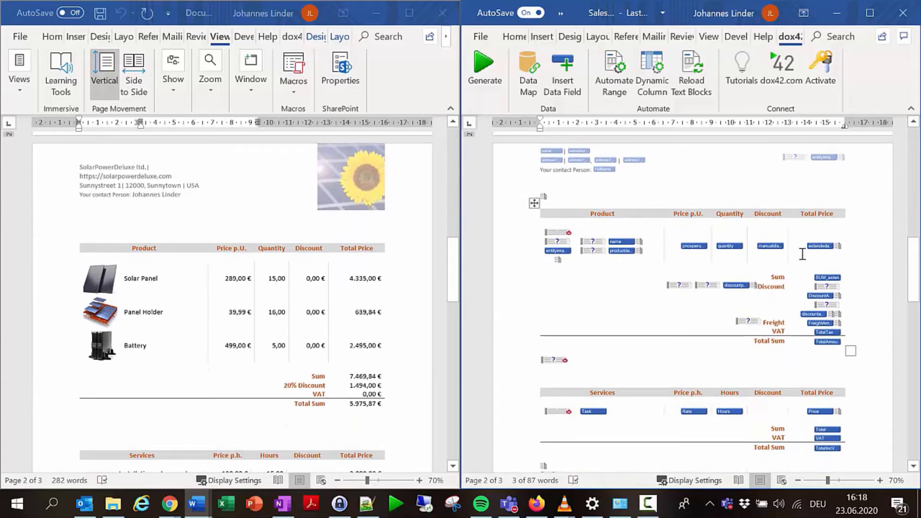
{"action": "scroll", "coordinate": [802, 254], "scroll_direction": "down", "scroll_amount": 6}
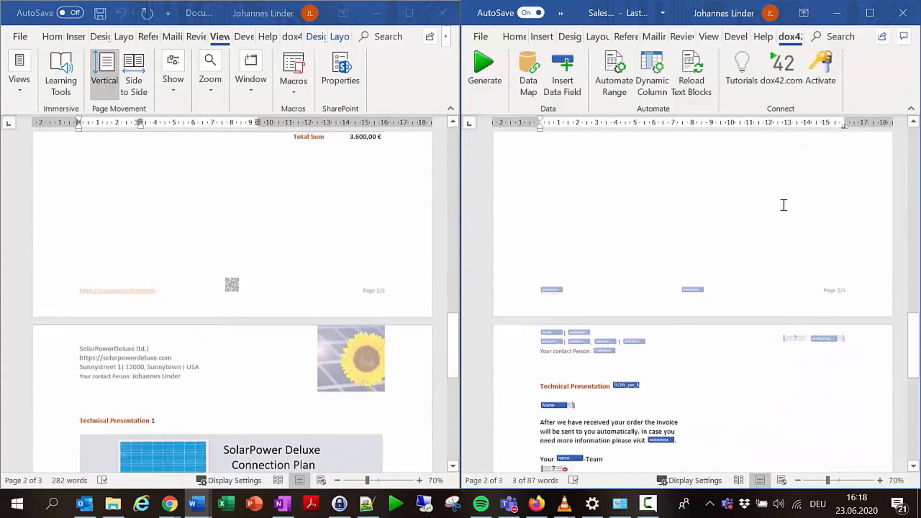
{"action": "scroll", "coordinate": [783, 205], "scroll_direction": "down", "scroll_amount": 5}
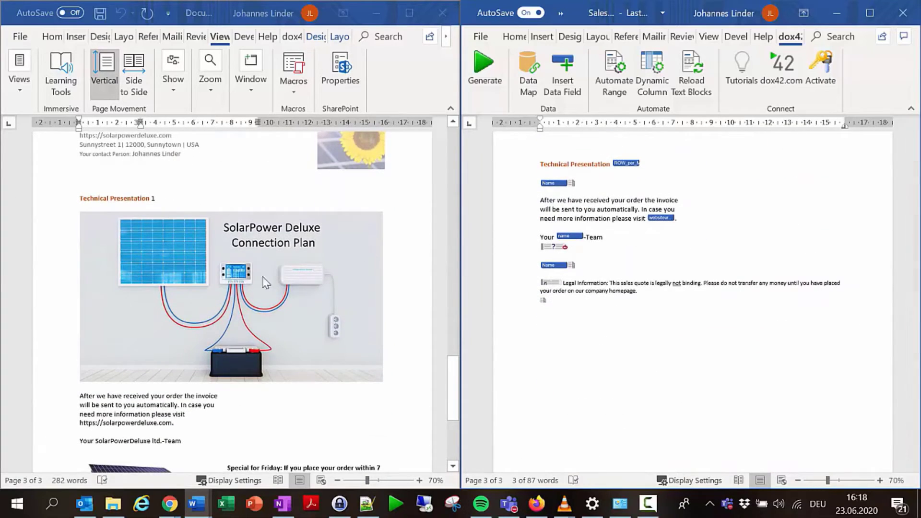
{"action": "scroll", "coordinate": [693, 300], "scroll_direction": "down", "scroll_amount": 5}
{"action": "scroll", "coordinate": [705, 317], "scroll_direction": "up", "scroll_amount": 10}
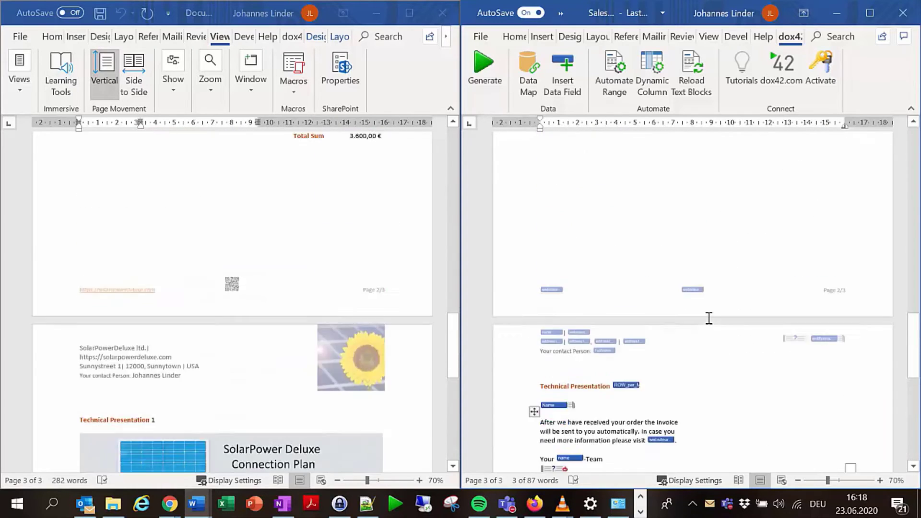
{"action": "scroll", "coordinate": [710, 312], "scroll_direction": "up", "scroll_amount": 20}
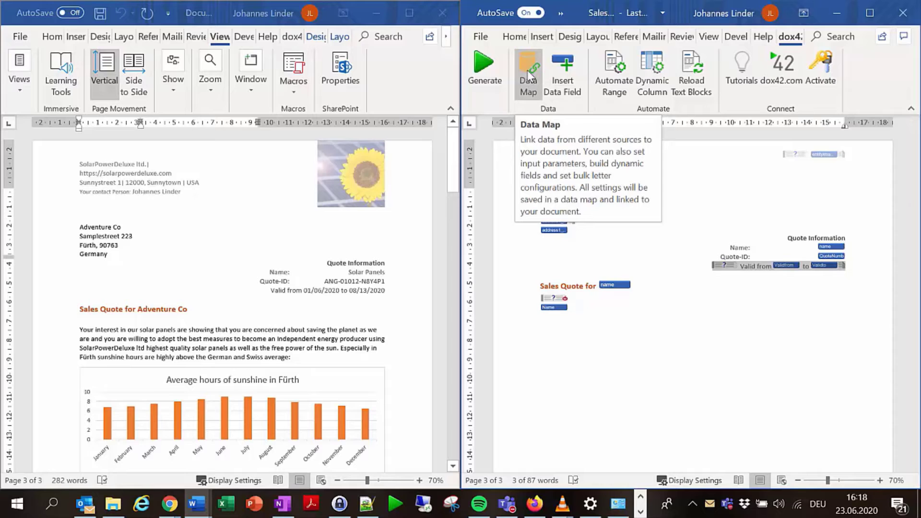
Open the template's data map and review the connection settings of the SalesQuote D365 CE data source
{"action": "left_click", "coordinate": [530, 75]}
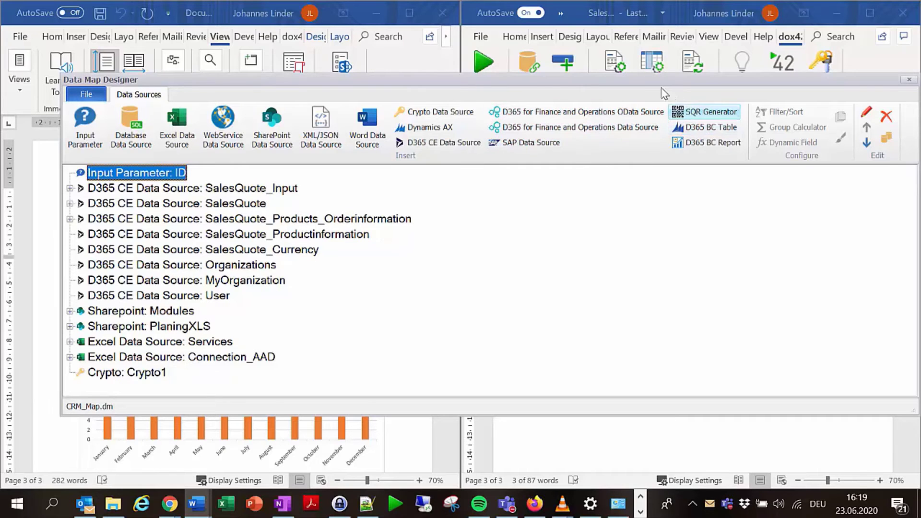
{"action": "left_click_drag", "start_coordinate": [661, 88], "coordinate": [616, 77]}
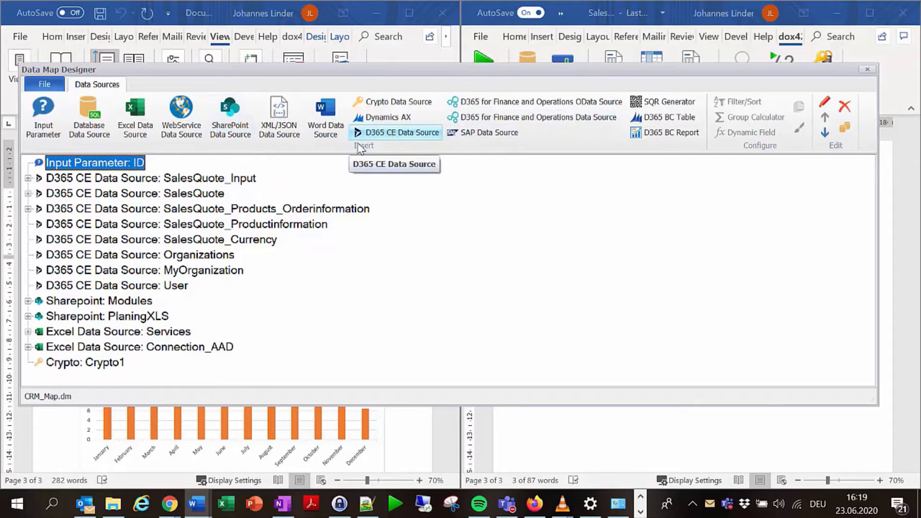
{"action": "double_click", "coordinate": [127, 194]}
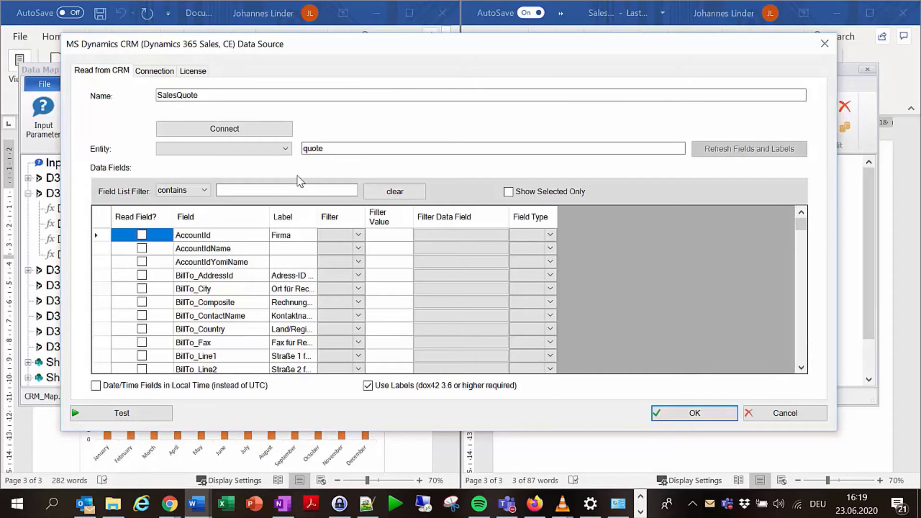
{"action": "left_click", "coordinate": [156, 72]}
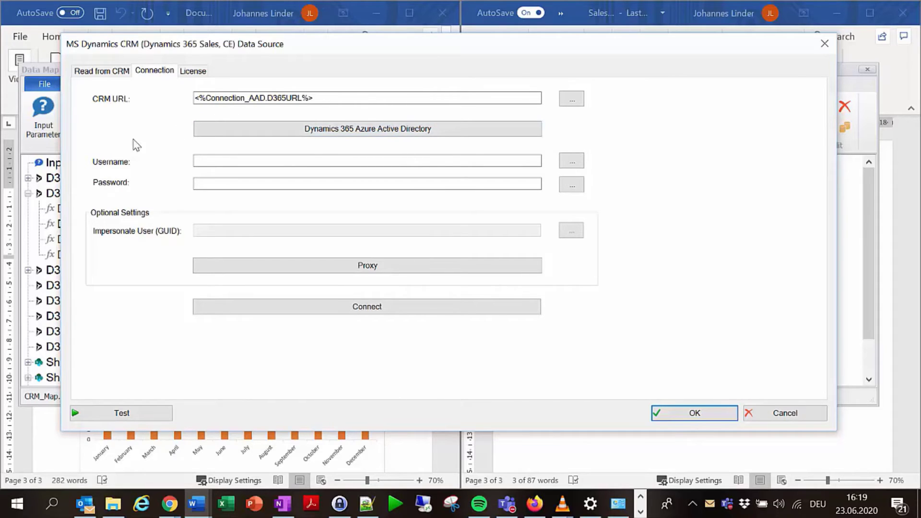
{"action": "left_click", "coordinate": [116, 71]}
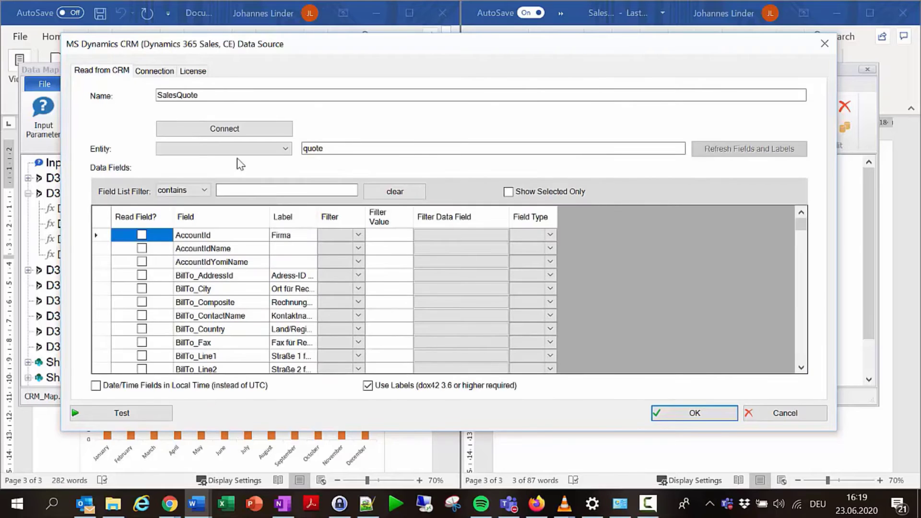
Connect the SalesQuote data source to the CRM and look through the available entities, leaving quote as the entity
{"action": "left_click", "coordinate": [225, 128]}
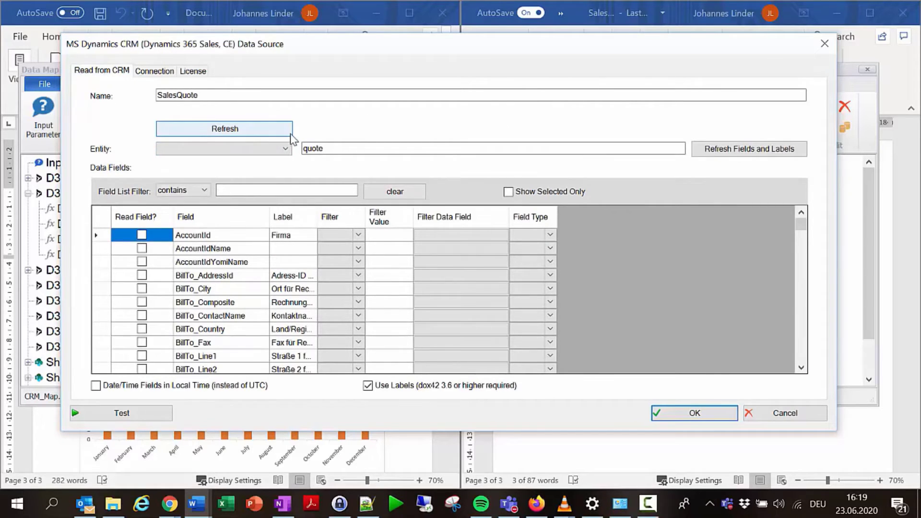
{"action": "left_click", "coordinate": [286, 149]}
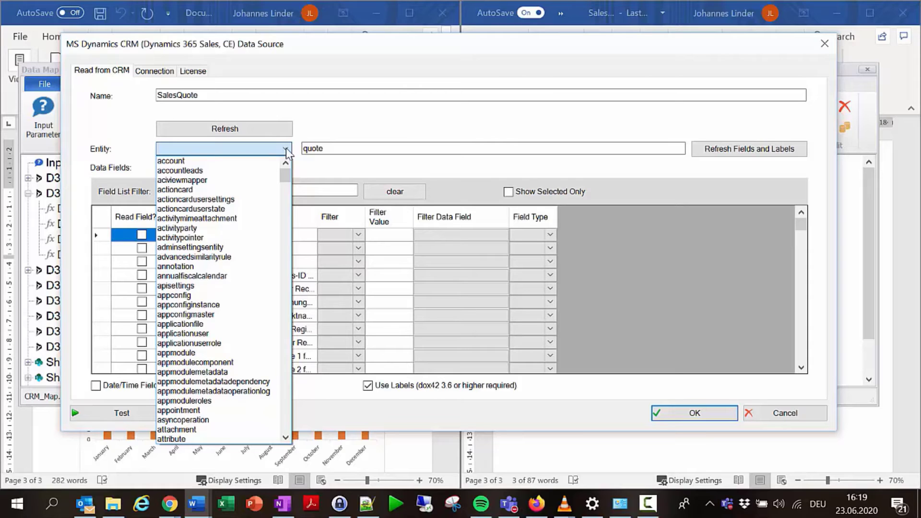
{"action": "left_click", "coordinate": [321, 152]}
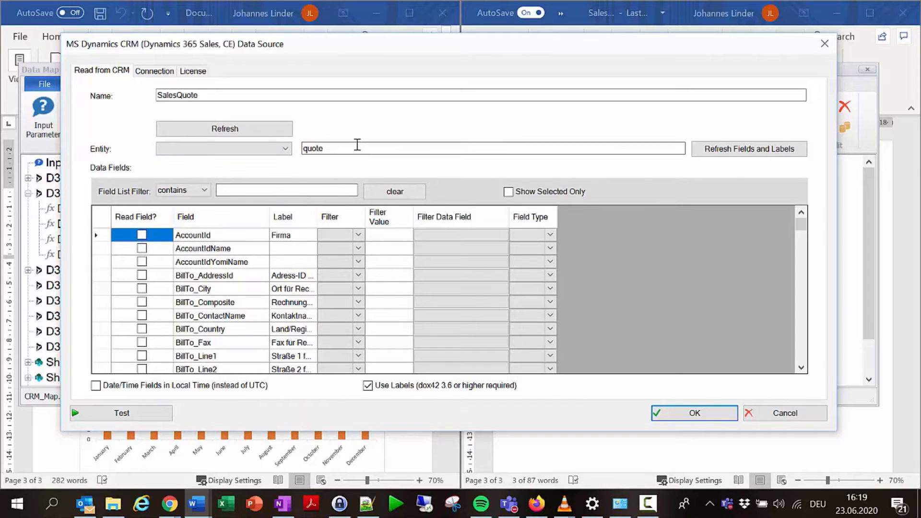
Filter the field list for "quote", inspect the data fields available for the QuoteId filter, and close the data map without changes
{"action": "left_click", "coordinate": [249, 191]}
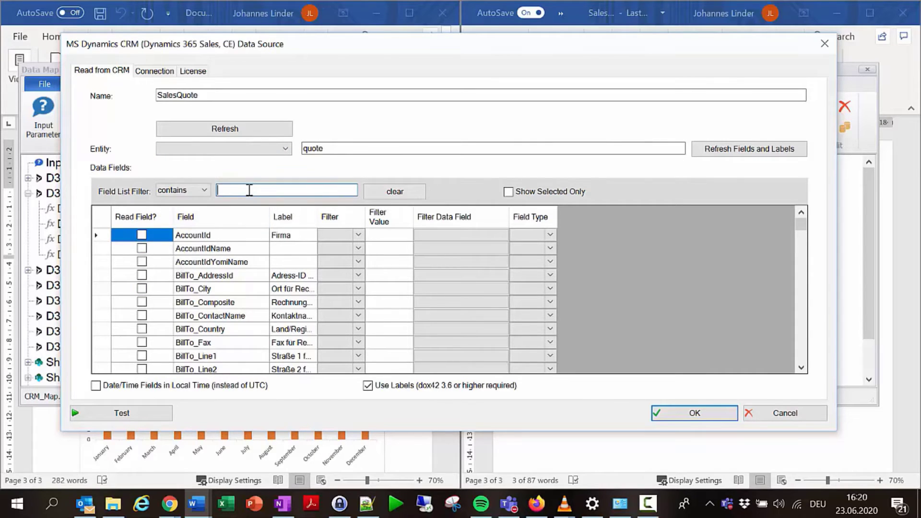
{"action": "type", "text": "quote"}
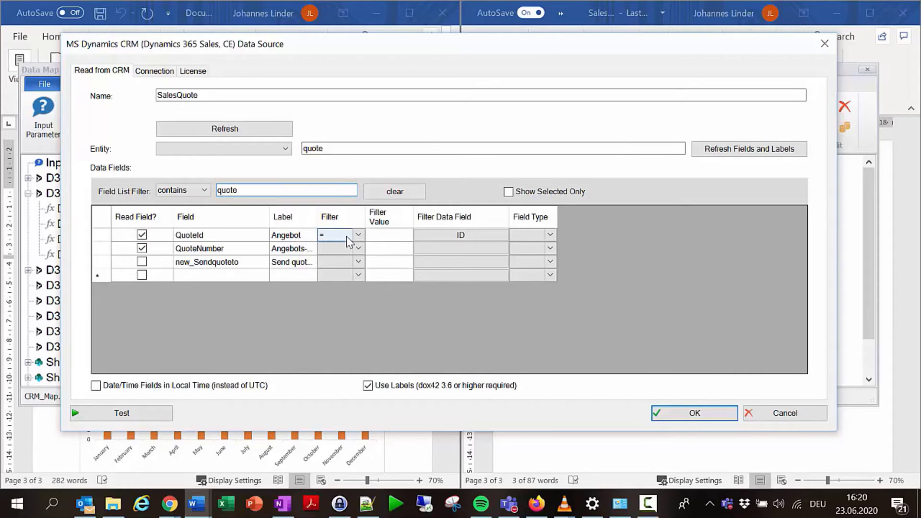
{"action": "left_click", "coordinate": [493, 237]}
{"action": "left_click", "coordinate": [493, 237]}
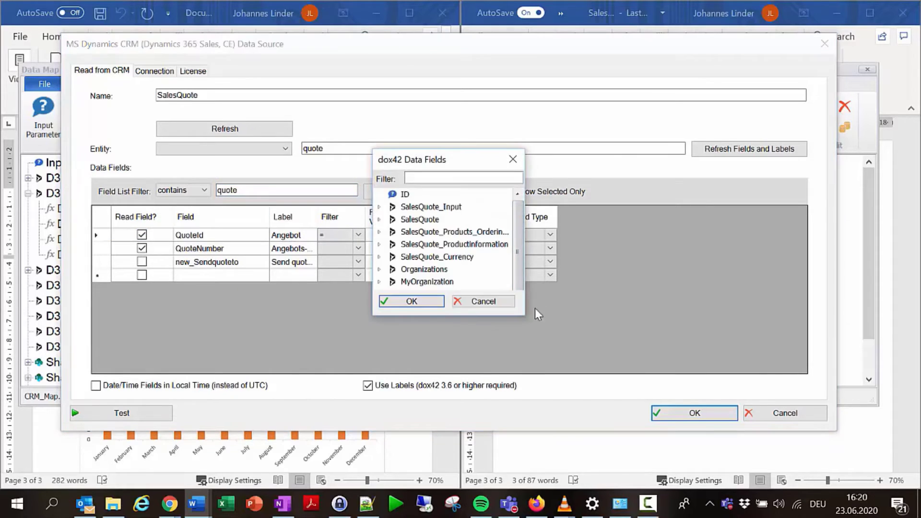
{"action": "left_click_drag", "start_coordinate": [525, 312], "coordinate": [792, 462]}
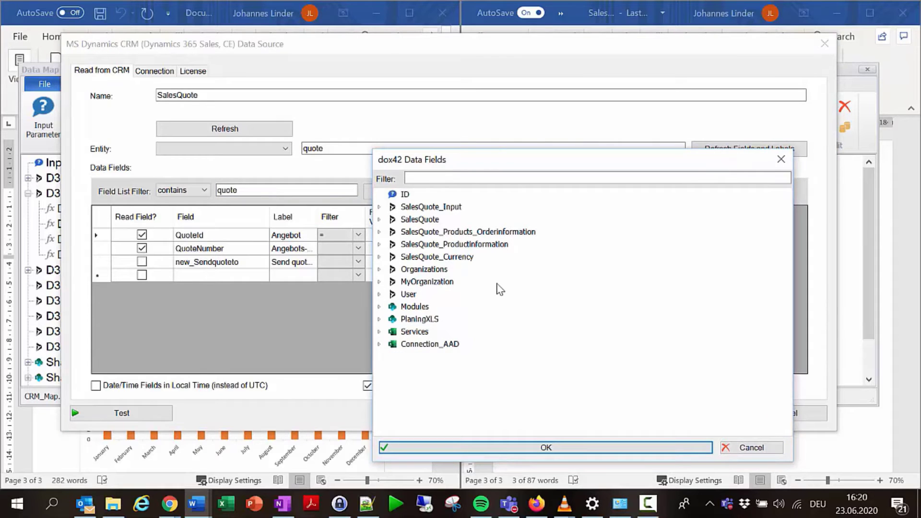
{"action": "left_click", "coordinate": [379, 233]}
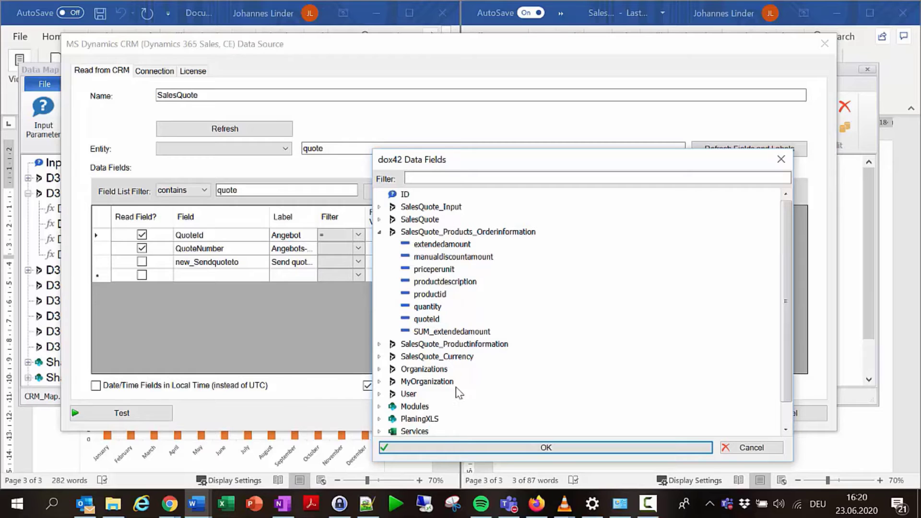
{"action": "left_click", "coordinate": [761, 450]}
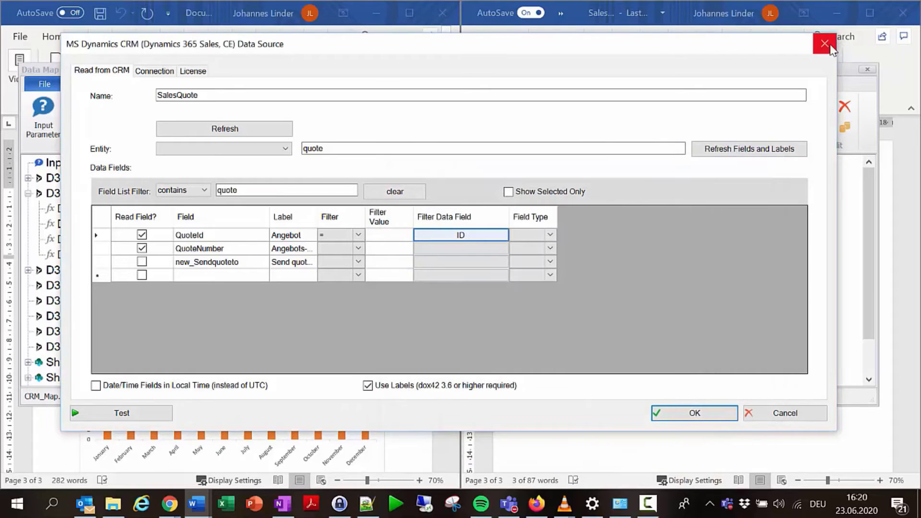
{"action": "left_click", "coordinate": [825, 44]}
{"action": "left_click", "coordinate": [867, 69]}
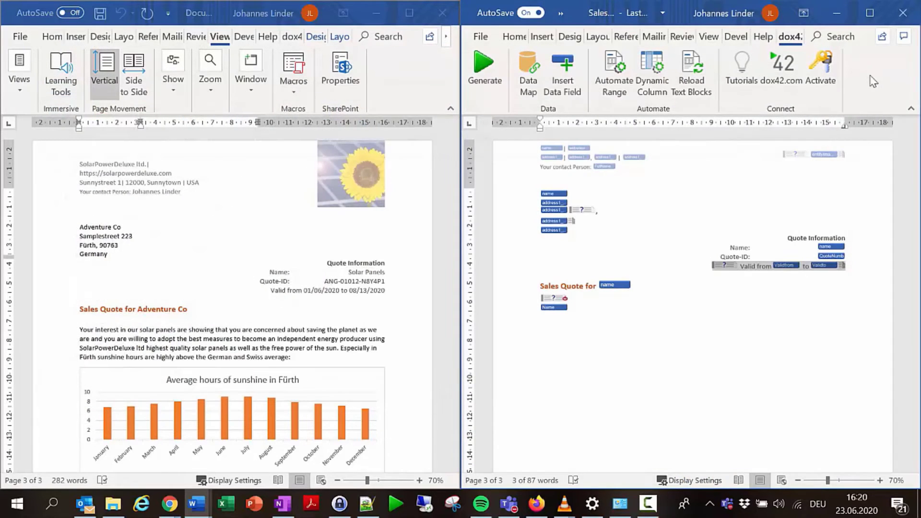
Put both Word documents away, switch to the Solar Panels Proposal opportunity in Dynamics 365, and generate its proposal as PPTX
{"action": "left_click", "coordinate": [838, 14]}
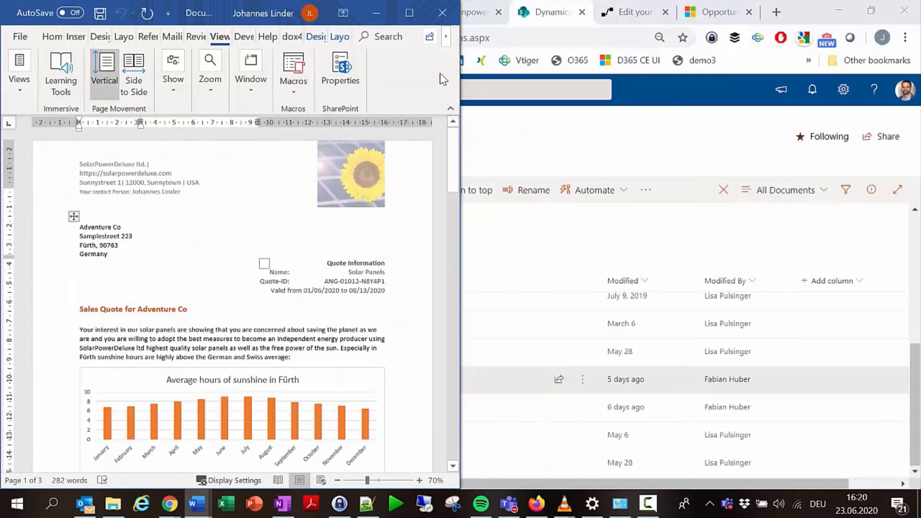
{"action": "left_click", "coordinate": [376, 13]}
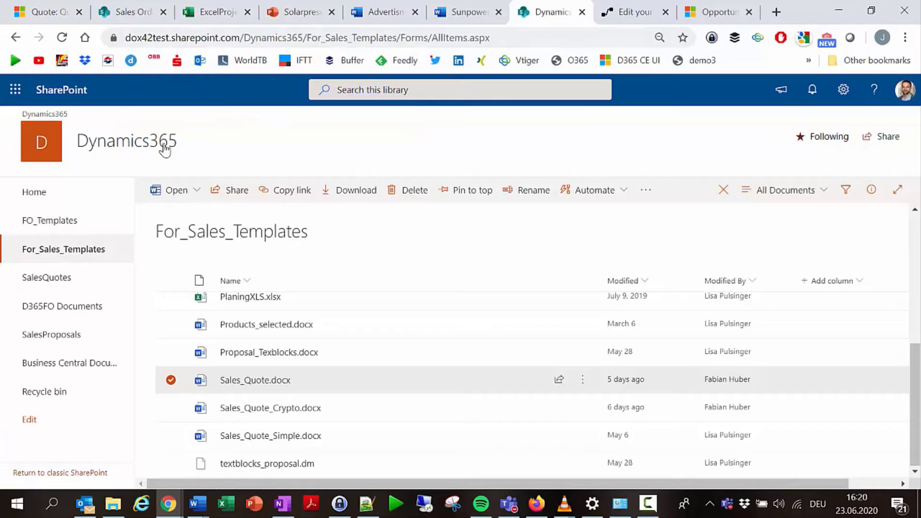
{"action": "left_click", "coordinate": [717, 12]}
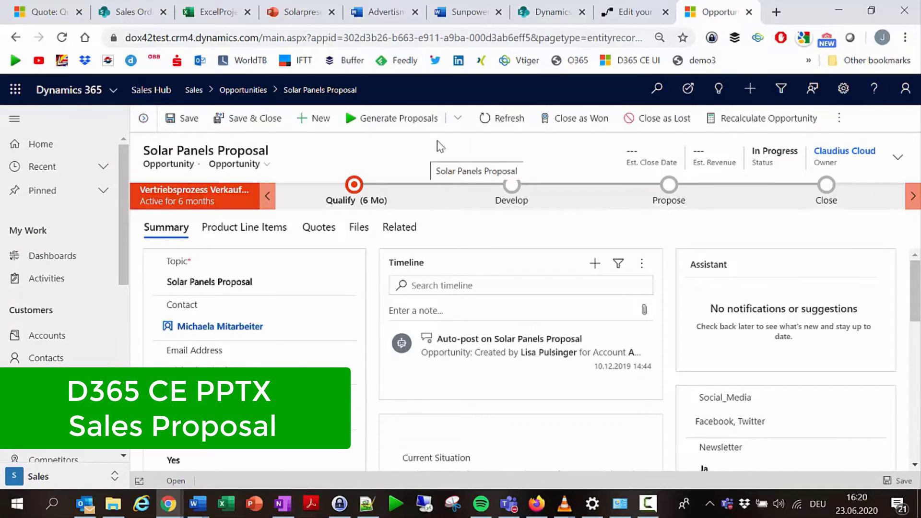
{"action": "left_click", "coordinate": [457, 119]}
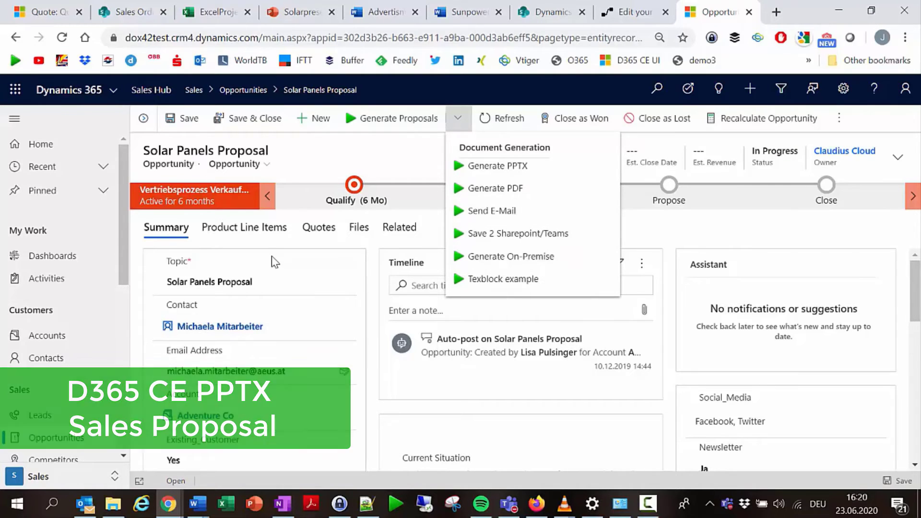
{"action": "left_click", "coordinate": [525, 175]}
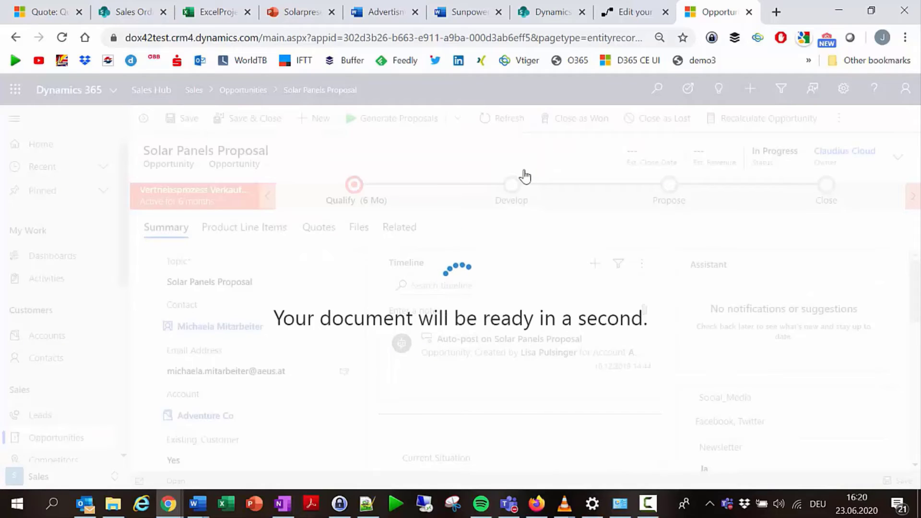
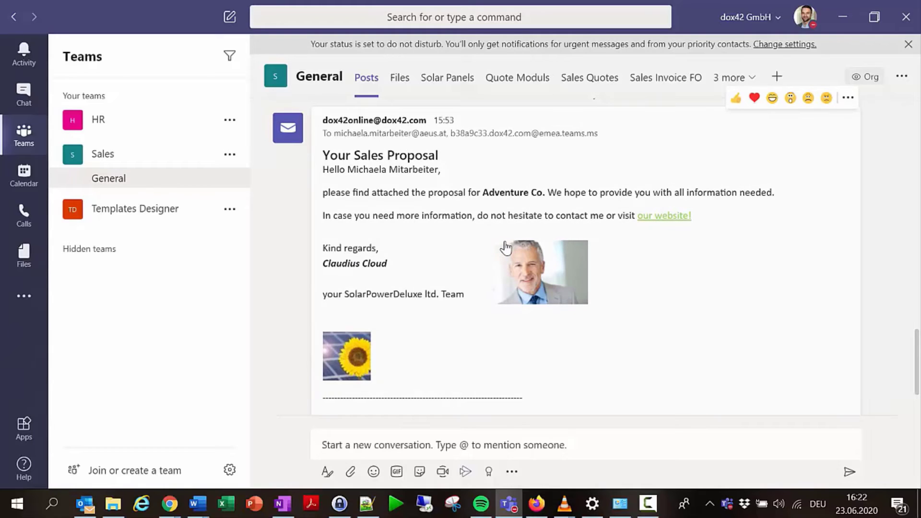
Review ExcelProjectPlanSolar.xlsx from the Solar Panels quote's folder in the Teams Quote Moduls library, and close it without changes
{"action": "left_click", "coordinate": [528, 87]}
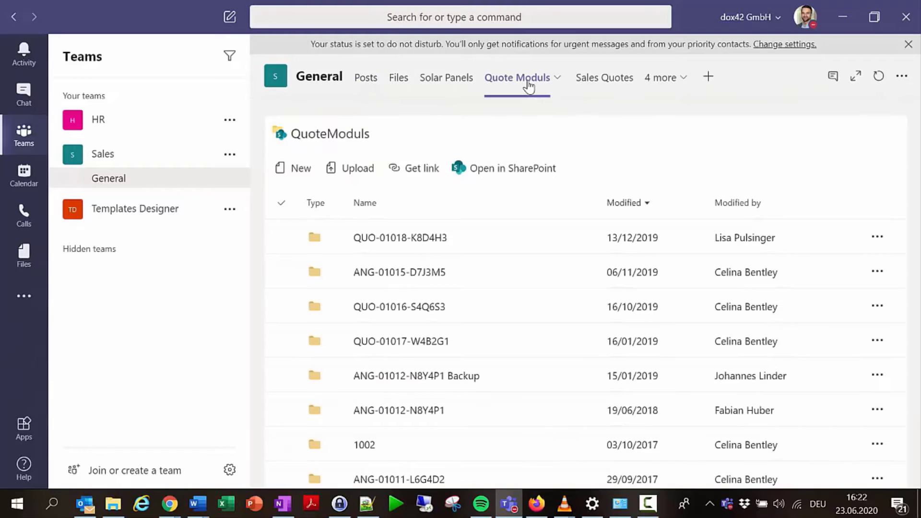
{"action": "left_click", "coordinate": [418, 416]}
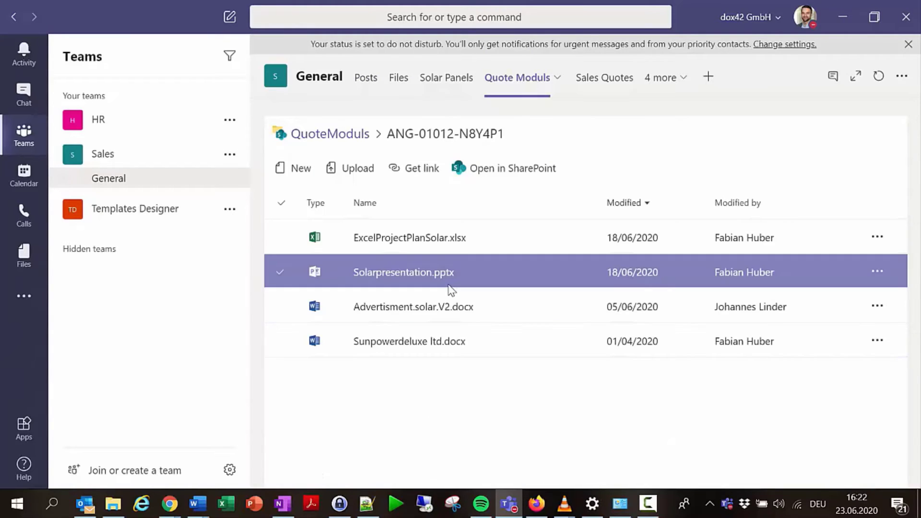
{"action": "left_click", "coordinate": [417, 244]}
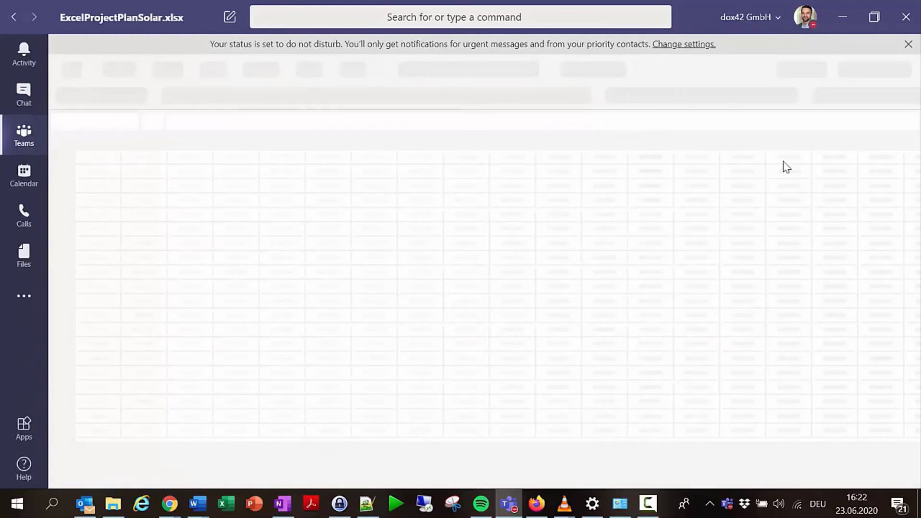
{"action": "left_click", "coordinate": [909, 44]}
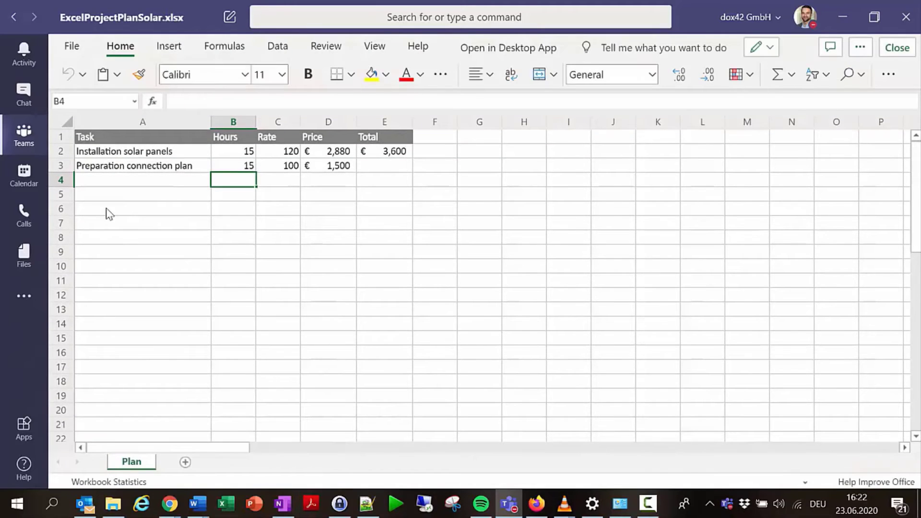
{"action": "left_click", "coordinate": [897, 48]}
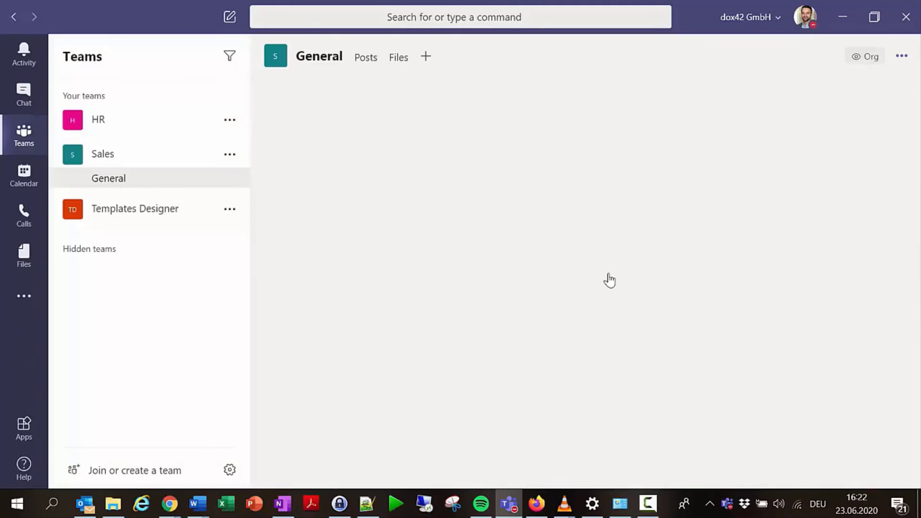
Check the generated Solar Panels quote PDFs in the Sales team's Sales Quotes library
{"action": "left_click", "coordinate": [615, 66]}
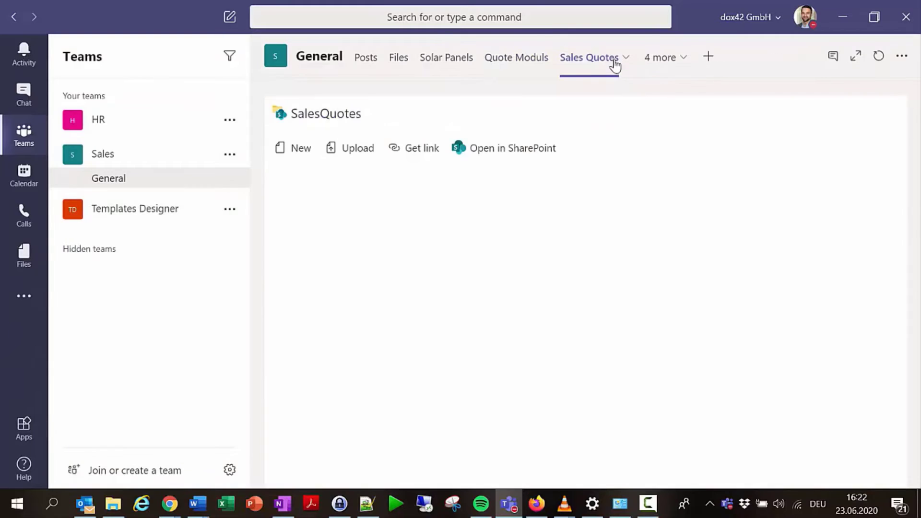
{"action": "left_click", "coordinate": [389, 210]}
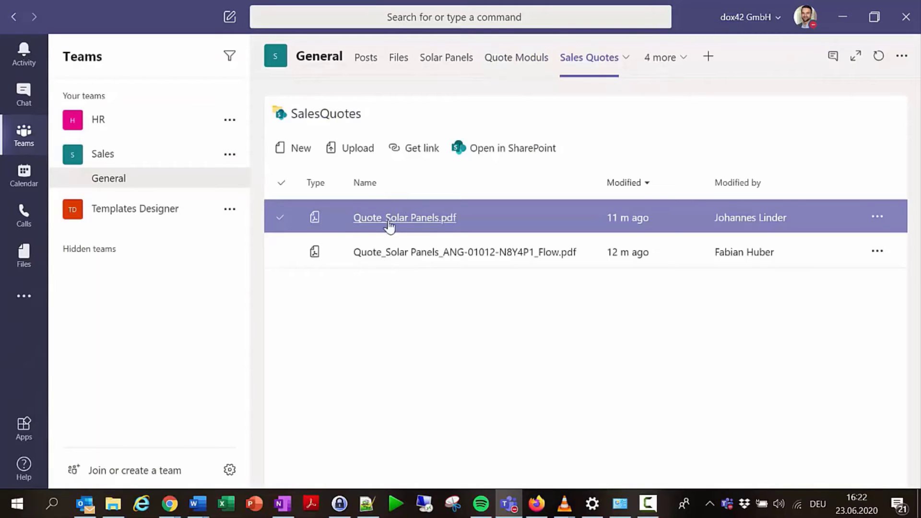
{"action": "left_click", "coordinate": [548, 286]}
{"action": "left_click", "coordinate": [533, 255]}
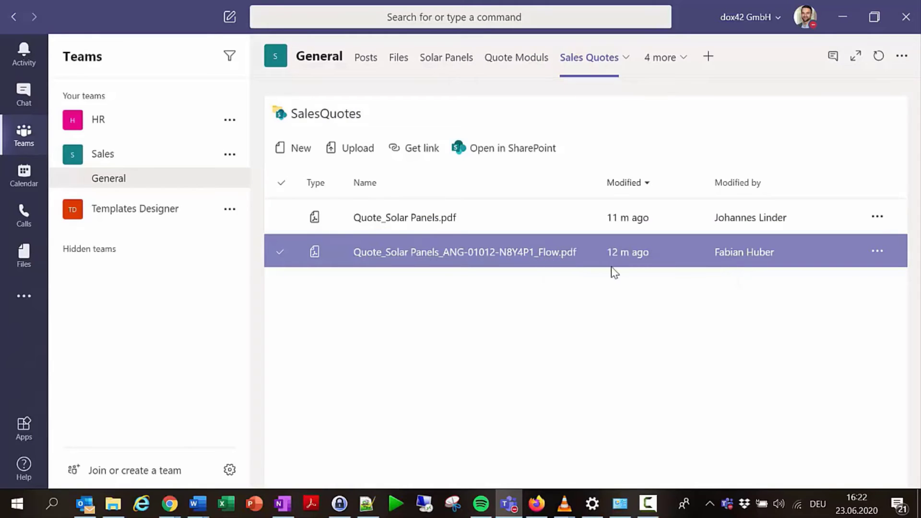
Clear the file selection in Teams, switch to Chrome, and view the SalesQuote2SharePoint flow in Power Automate
{"action": "left_click", "coordinate": [523, 288]}
{"action": "left_click", "coordinate": [169, 503]}
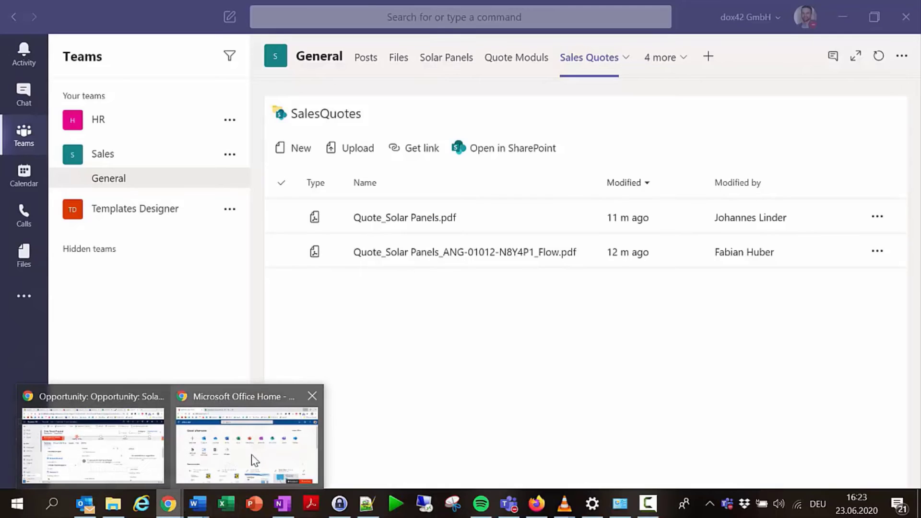
{"action": "left_click", "coordinate": [96, 454]}
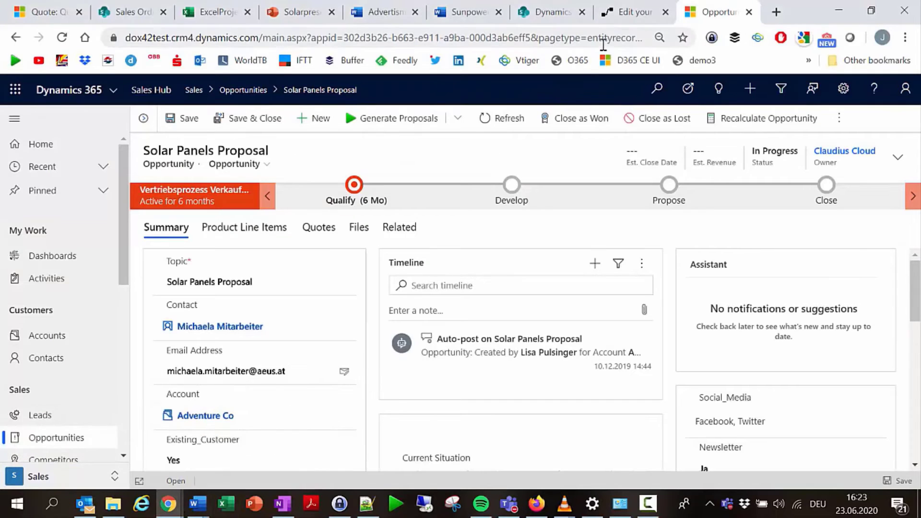
{"action": "left_click", "coordinate": [635, 13]}
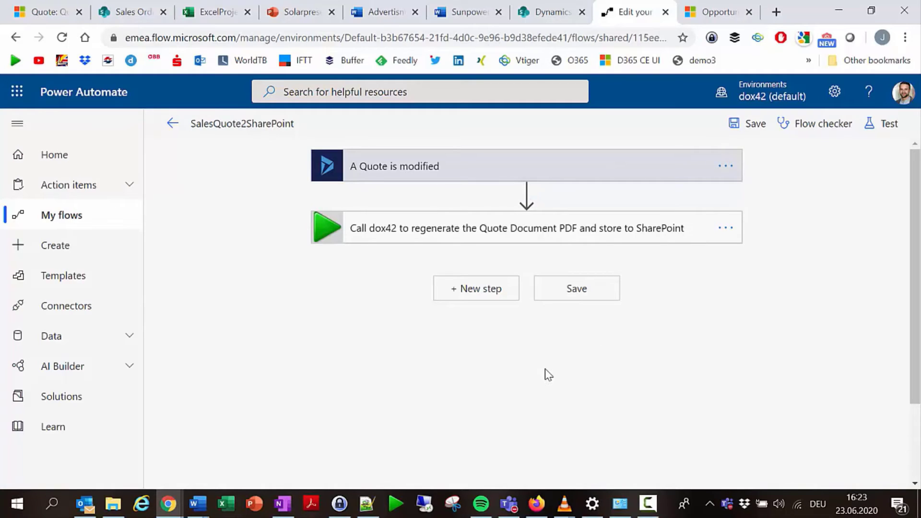
Switch to Dynamics 365 Finance and Operations in Firefox and open the Invoice journal from the favorites
{"action": "left_click", "coordinate": [536, 503]}
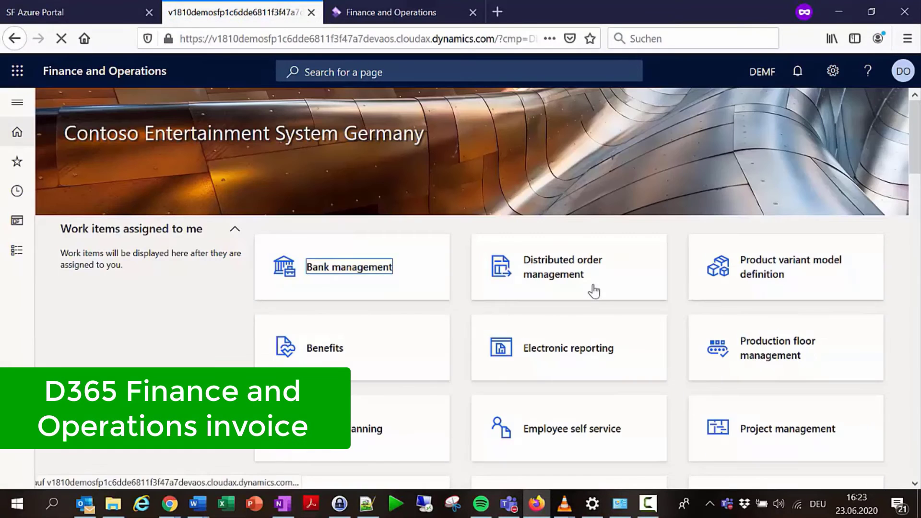
{"action": "left_click", "coordinate": [17, 130]}
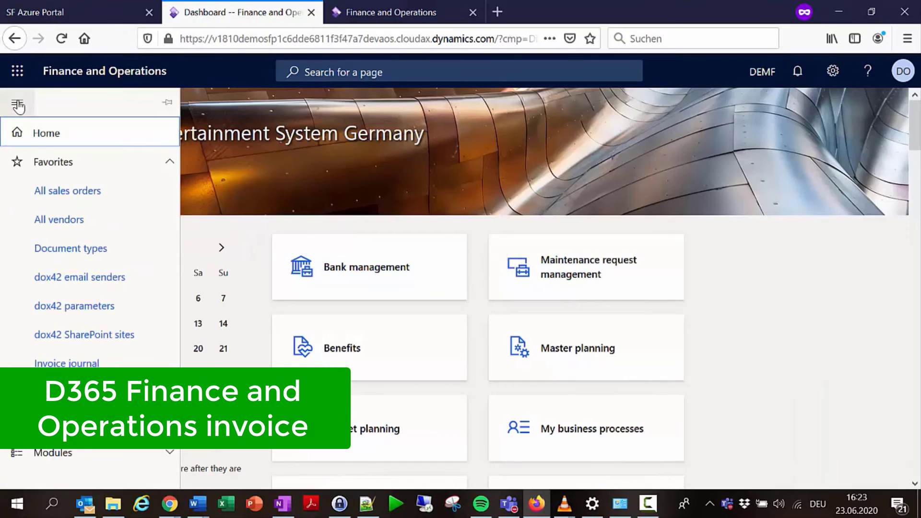
{"action": "left_click", "coordinate": [67, 363]}
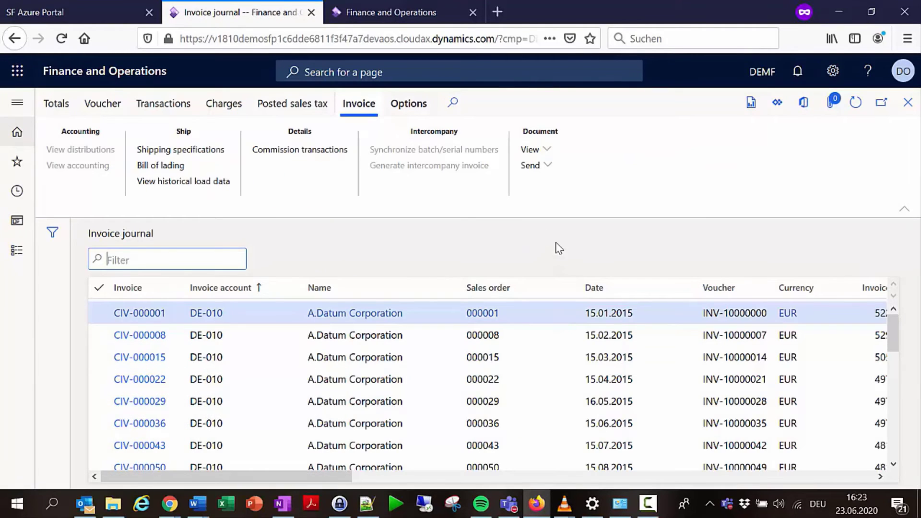
Sort the invoice journal by sales order from Z to A and open the original preview of the Northwind Traders invoice dated 18.01.2019
{"action": "left_click", "coordinate": [573, 287]}
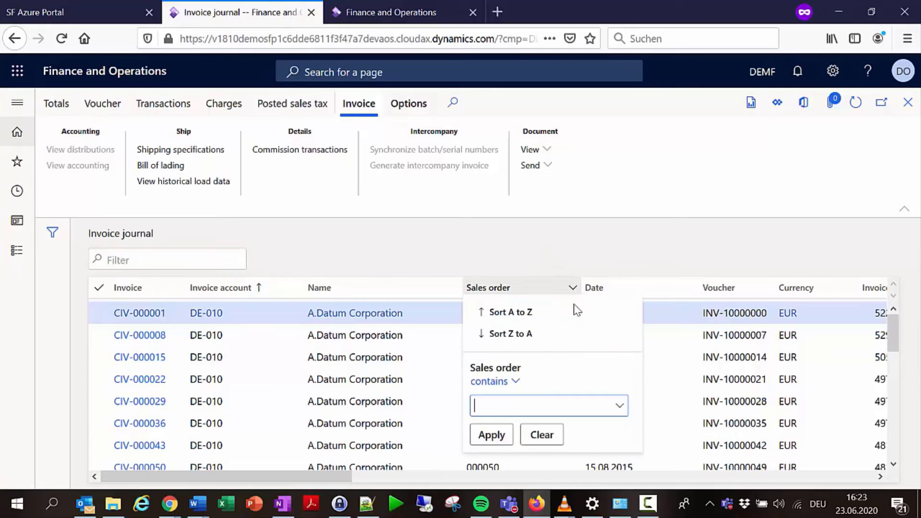
{"action": "left_click", "coordinate": [510, 333]}
{"action": "scroll", "coordinate": [587, 384], "scroll_direction": "down", "scroll_amount": 2}
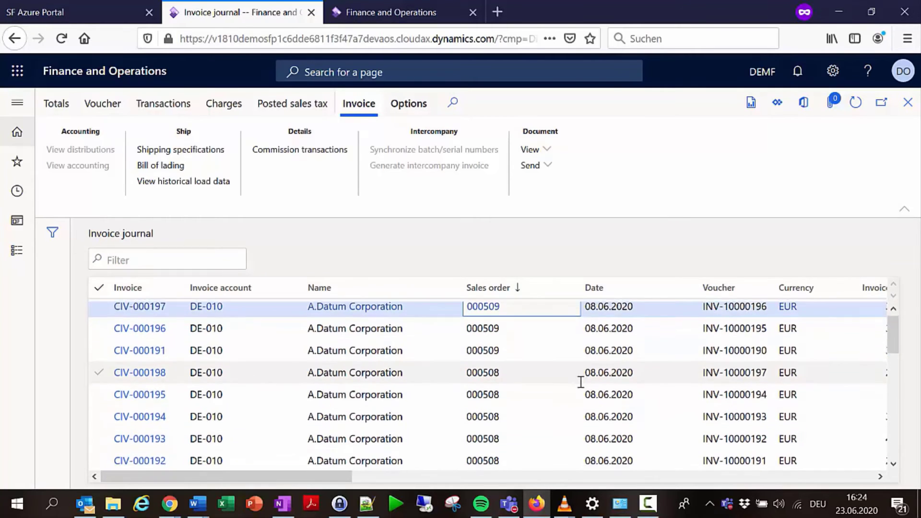
{"action": "scroll", "coordinate": [575, 389], "scroll_direction": "down", "scroll_amount": 3}
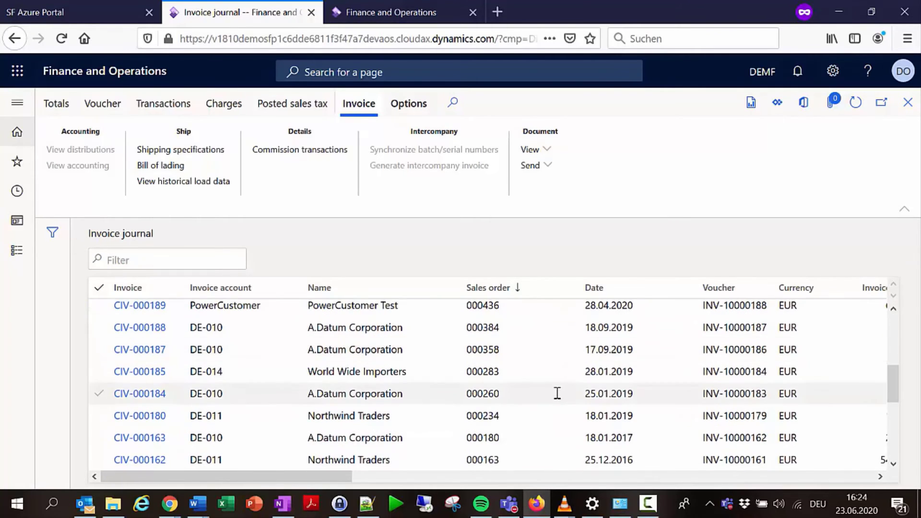
{"action": "left_click", "coordinate": [527, 412]}
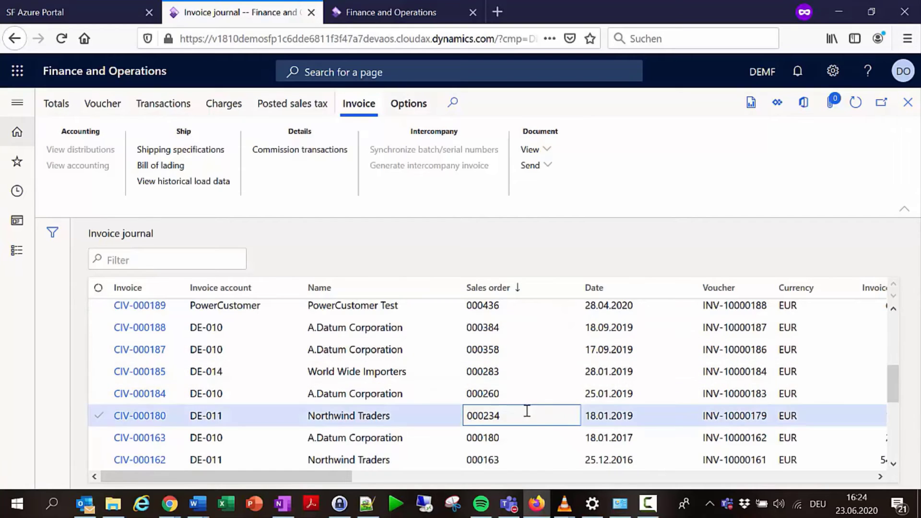
{"action": "left_click", "coordinate": [549, 153]}
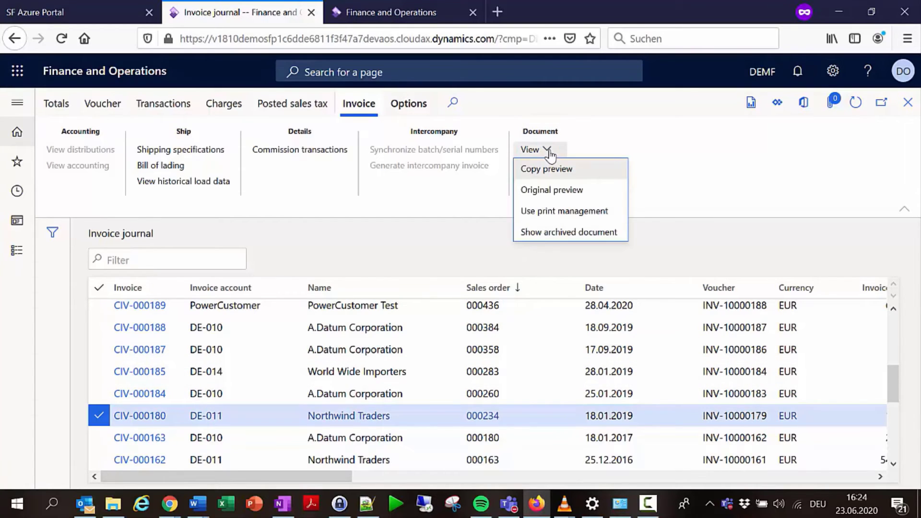
{"action": "left_click", "coordinate": [555, 190]}
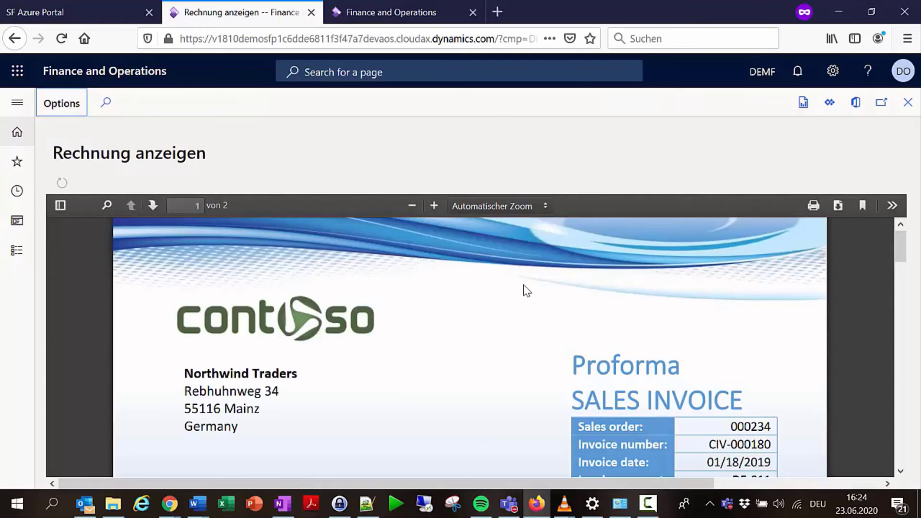
Review the first page of the proforma sales invoice, from the address and invoice details through the item table, totals, and contact details
{"action": "scroll", "coordinate": [552, 326], "scroll_direction": "down", "scroll_amount": 2}
{"action": "scroll", "coordinate": [440, 307], "scroll_direction": "down", "scroll_amount": 2}
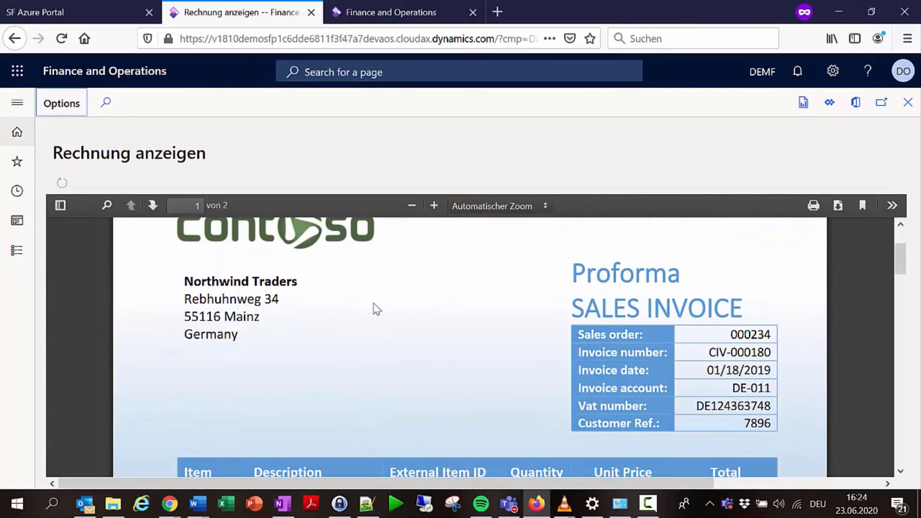
{"action": "scroll", "coordinate": [422, 309], "scroll_direction": "down", "scroll_amount": 4}
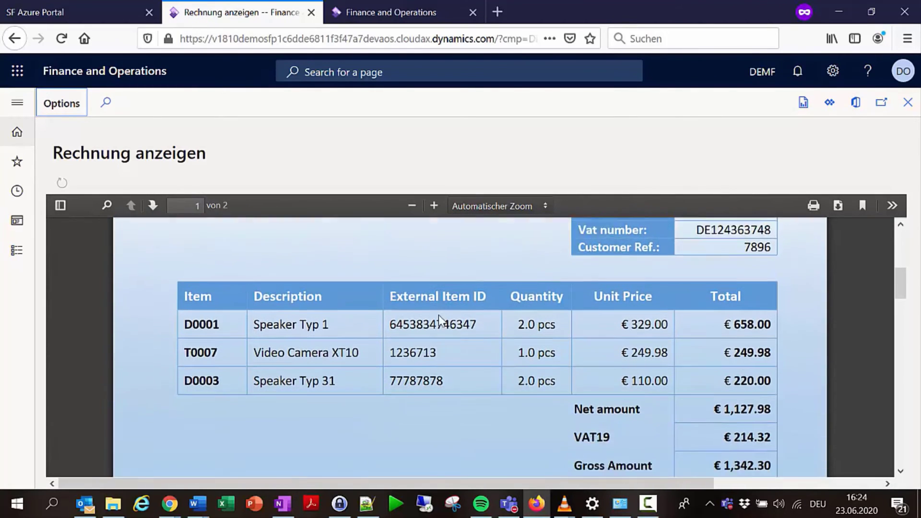
{"action": "scroll", "coordinate": [438, 315], "scroll_direction": "down", "scroll_amount": 1}
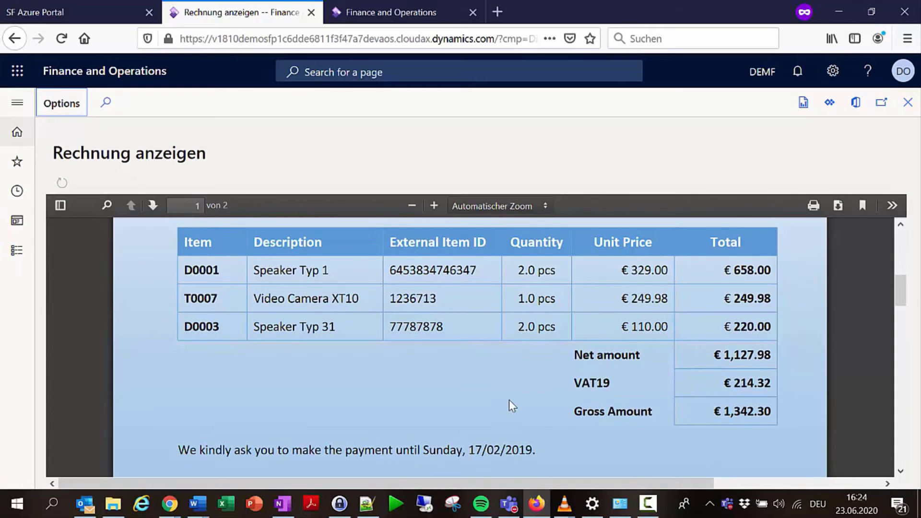
{"action": "scroll", "coordinate": [480, 350], "scroll_direction": "down", "scroll_amount": 2}
{"action": "scroll", "coordinate": [508, 346], "scroll_direction": "down", "scroll_amount": 1, "text": "ctrl"}
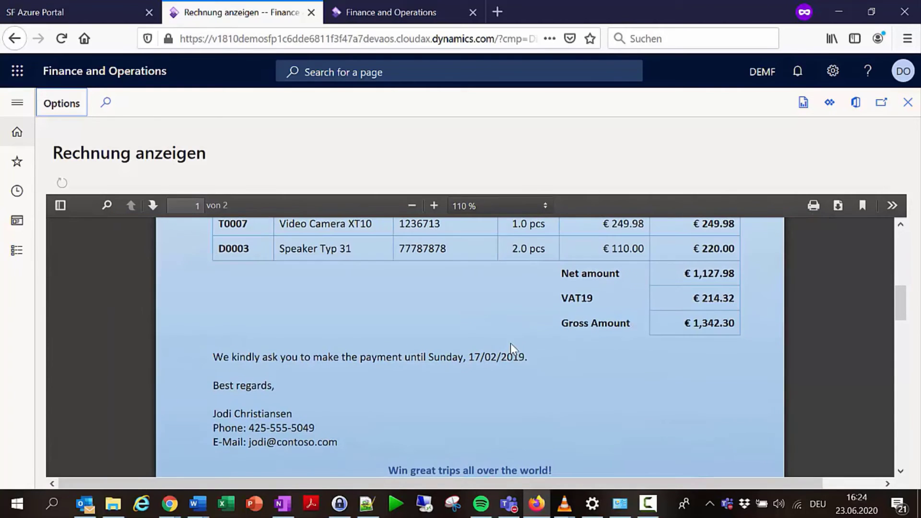
{"action": "scroll", "coordinate": [513, 341], "scroll_direction": "up", "scroll_amount": 1}
{"action": "scroll", "coordinate": [516, 339], "scroll_direction": "up", "scroll_amount": 4}
{"action": "scroll", "coordinate": [459, 356], "scroll_direction": "down", "scroll_amount": 4}
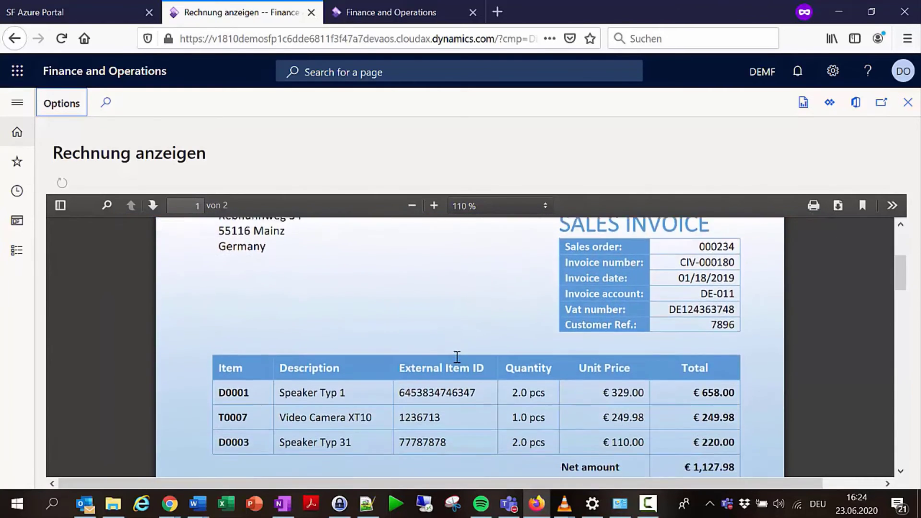
{"action": "scroll", "coordinate": [663, 290], "scroll_direction": "down", "scroll_amount": 3}
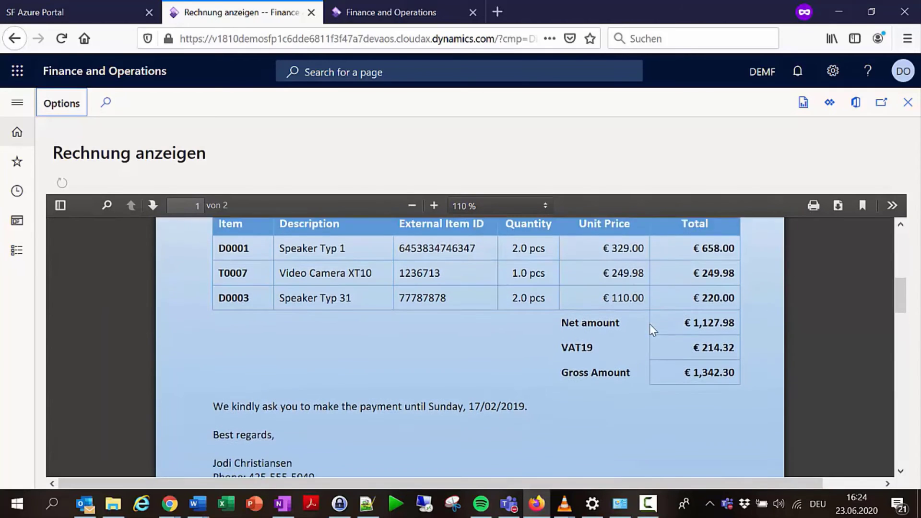
{"action": "scroll", "coordinate": [586, 383], "scroll_direction": "down", "scroll_amount": 3}
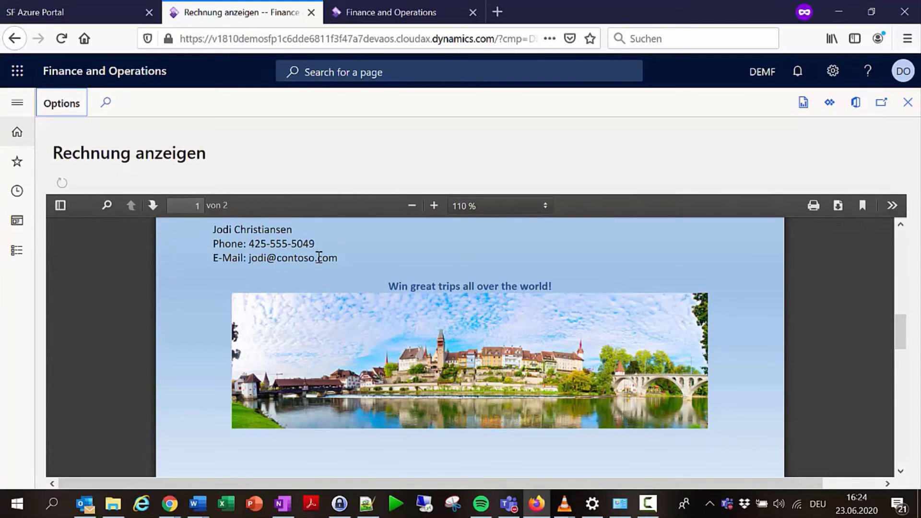
{"action": "scroll", "coordinate": [459, 272], "scroll_direction": "down", "scroll_amount": 2}
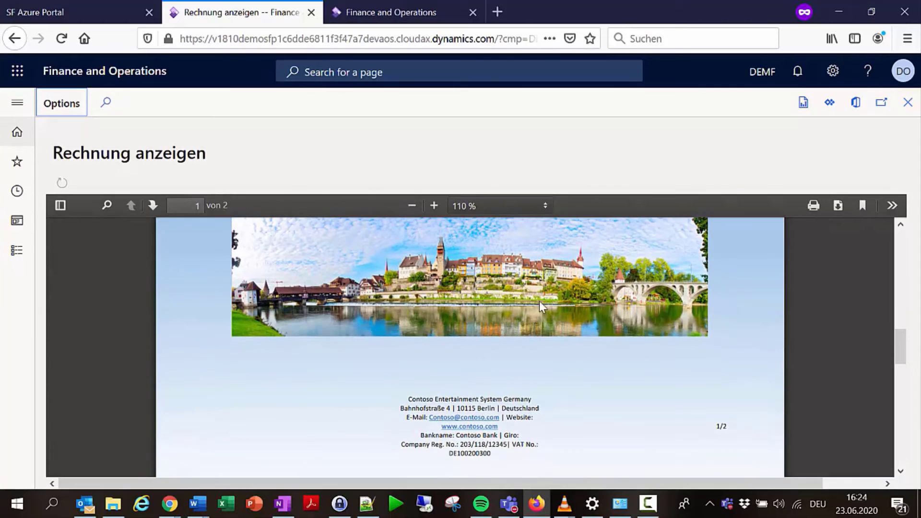
Examine the invoice's footer and the General Terms and Conditions on its second page, and close the preview
{"action": "scroll", "coordinate": [539, 302], "scroll_direction": "up", "scroll_amount": 1}
{"action": "scroll", "coordinate": [333, 238], "scroll_direction": "down", "scroll_amount": 2}
{"action": "scroll", "coordinate": [480, 326], "scroll_direction": "down", "scroll_amount": 3}
{"action": "scroll", "coordinate": [508, 287], "scroll_direction": "up", "scroll_amount": 4}
{"action": "scroll", "coordinate": [518, 307], "scroll_direction": "down", "scroll_amount": 3}
{"action": "scroll", "coordinate": [530, 328], "scroll_direction": "down", "scroll_amount": 4}
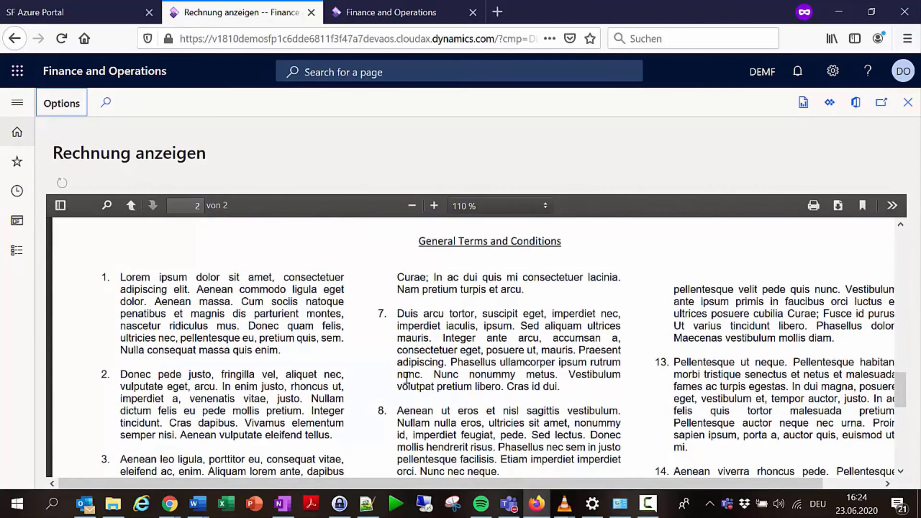
{"action": "scroll", "coordinate": [528, 352], "scroll_direction": "down", "scroll_amount": 1}
{"action": "scroll", "coordinate": [538, 338], "scroll_direction": "down", "scroll_amount": 1}
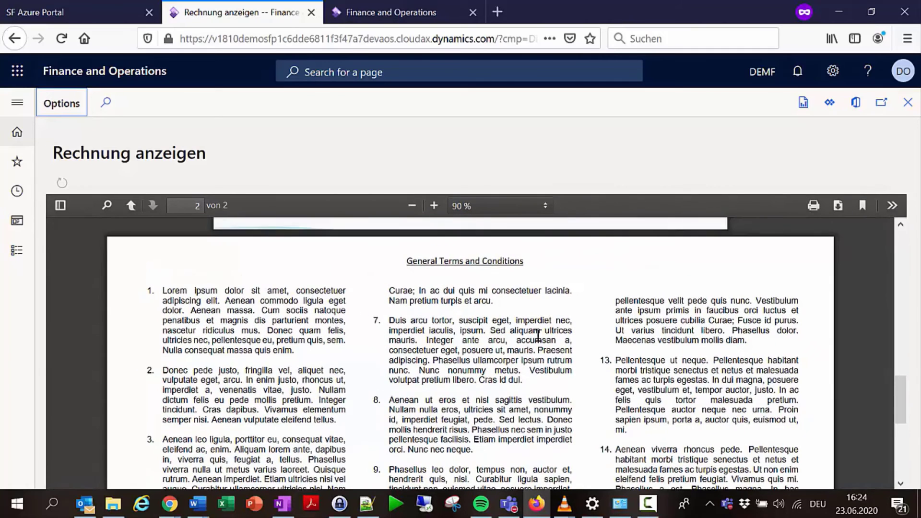
{"action": "scroll", "coordinate": [540, 339], "scroll_direction": "up", "scroll_amount": 3}
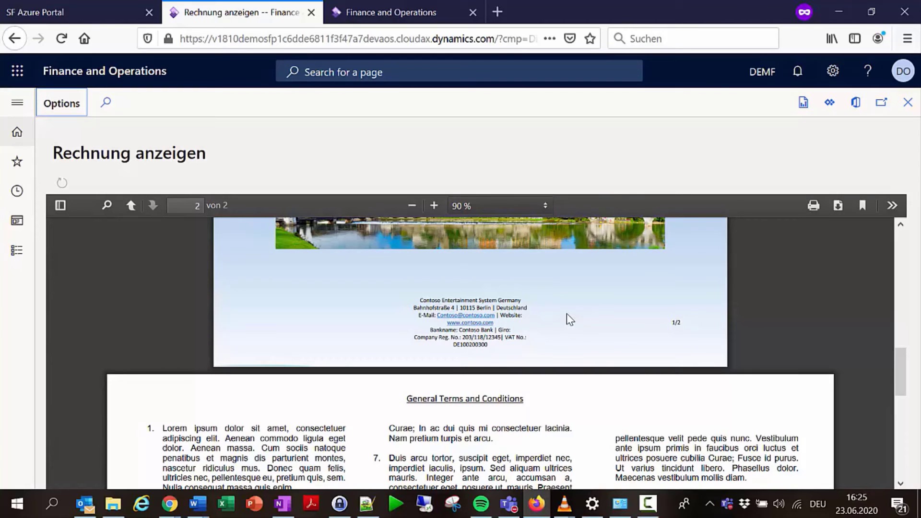
{"action": "scroll", "coordinate": [568, 311], "scroll_direction": "up", "scroll_amount": 10}
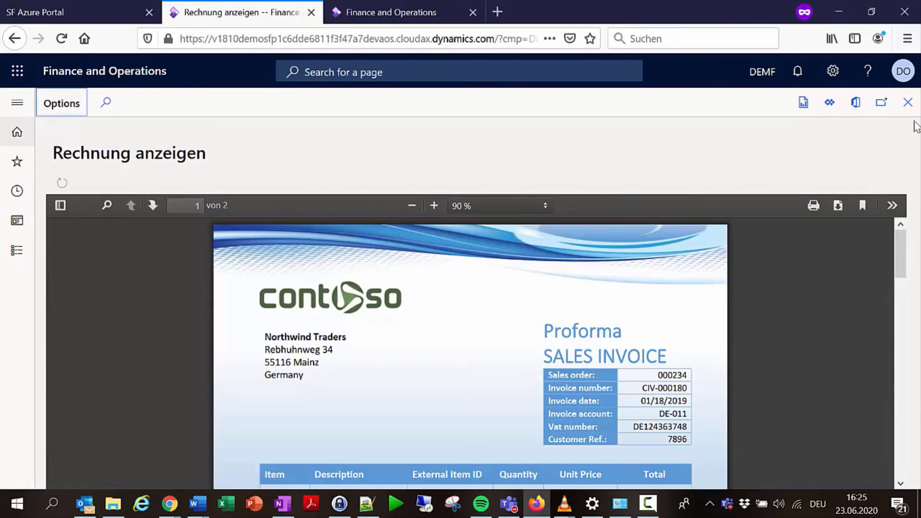
{"action": "left_click", "coordinate": [907, 103]}
Start a new session on the other Finance and Operations page and show the report setup in the dox42 parameters
{"action": "left_click", "coordinate": [395, 16]}
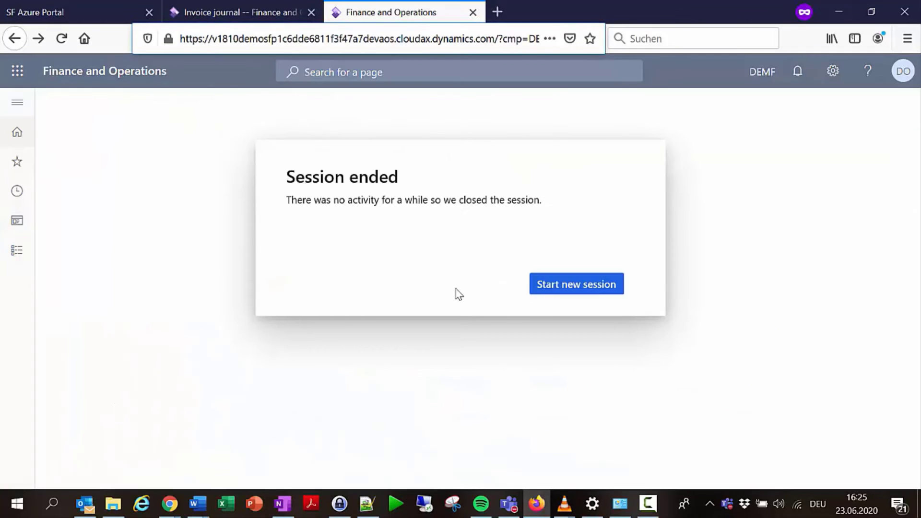
{"action": "left_click", "coordinate": [603, 289]}
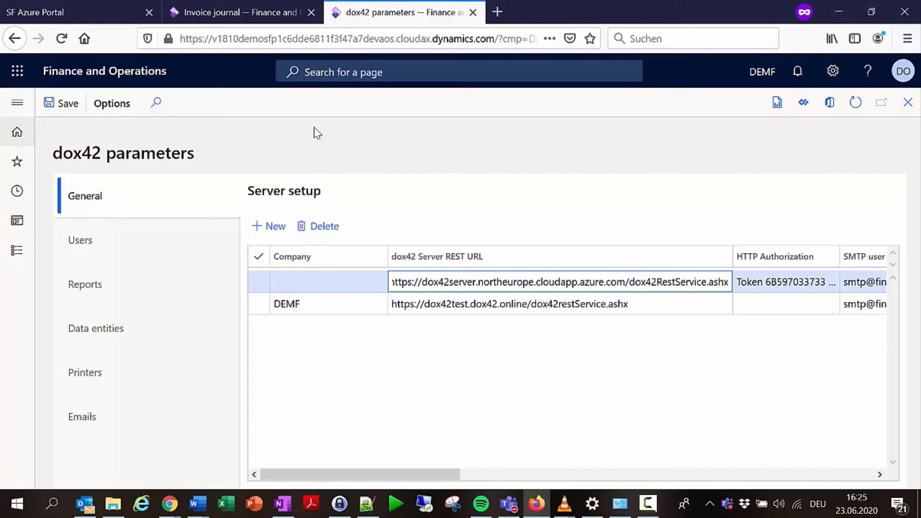
{"action": "left_click", "coordinate": [118, 288]}
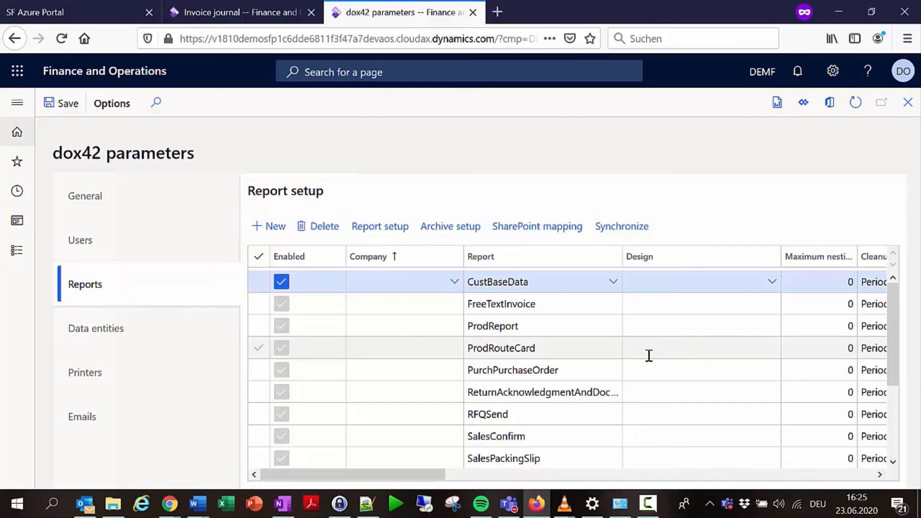
Inspect the template names in the DEMF SalesInvoice report's language-specific setup, close it, and show the data entities setup
{"action": "scroll", "coordinate": [585, 370], "scroll_direction": "down", "scroll_amount": 4}
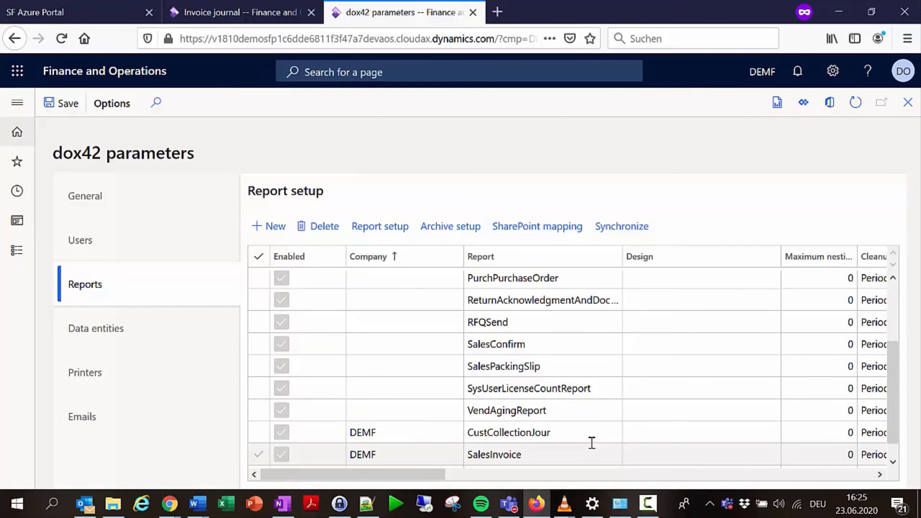
{"action": "scroll", "coordinate": [592, 442], "scroll_direction": "down", "scroll_amount": 1}
{"action": "left_click", "coordinate": [546, 436]}
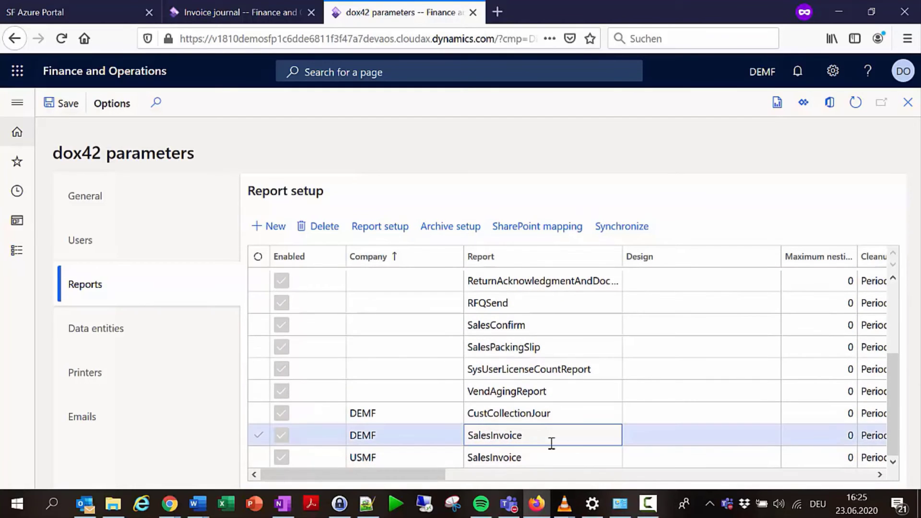
{"action": "left_click", "coordinate": [378, 230]}
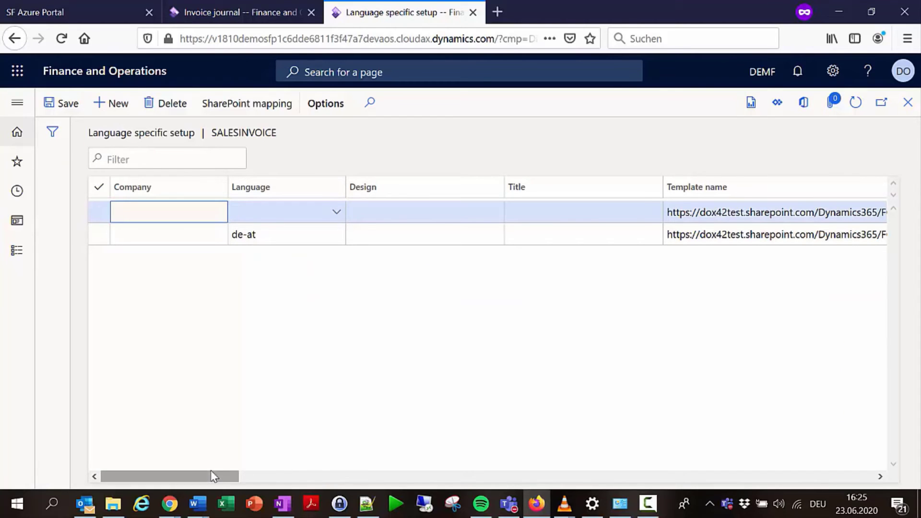
{"action": "left_click_drag", "start_coordinate": [213, 476], "coordinate": [293, 476]}
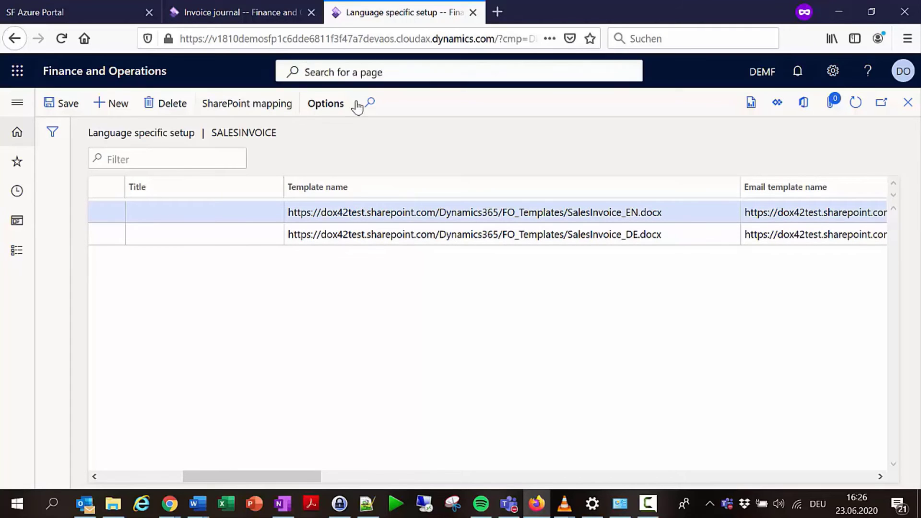
{"action": "left_click", "coordinate": [909, 102]}
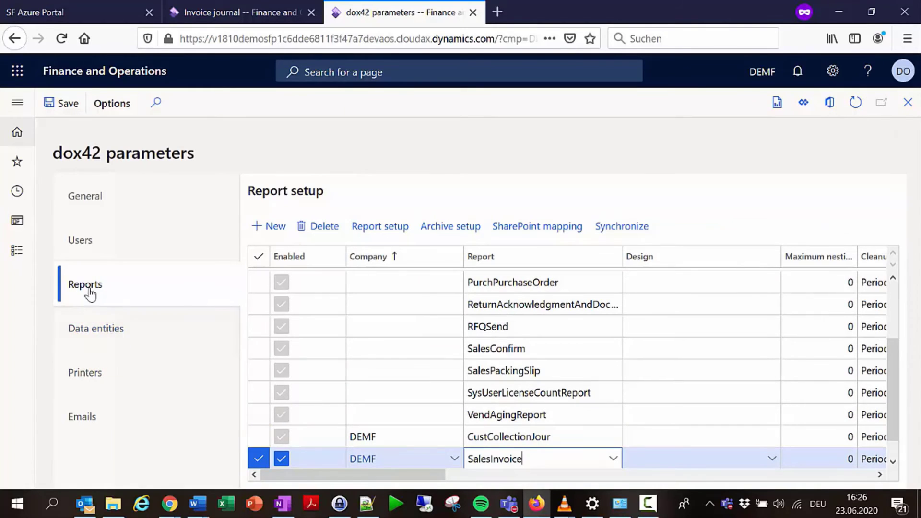
{"action": "left_click", "coordinate": [101, 338]}
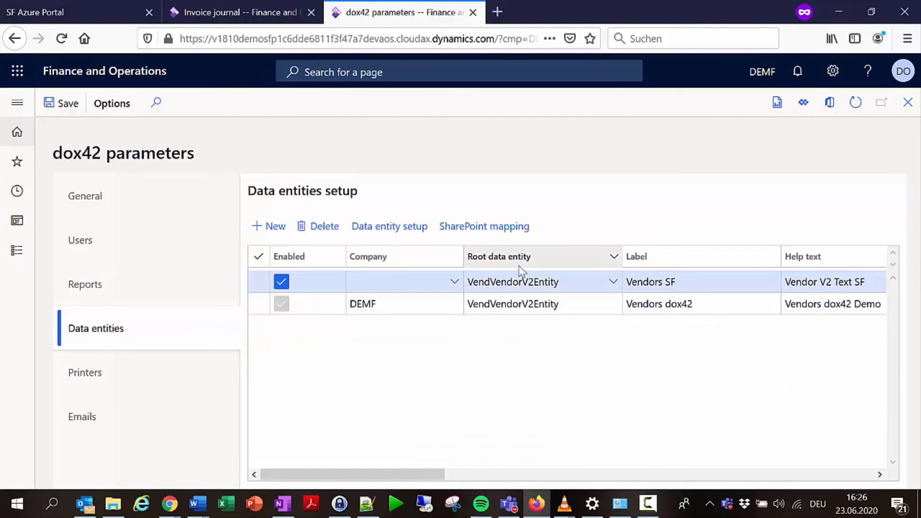
Show the list of all vendors and generate the Vendors dox42 document for vendor account CH-001
{"action": "left_click", "coordinate": [17, 102]}
{"action": "left_click", "coordinate": [69, 222]}
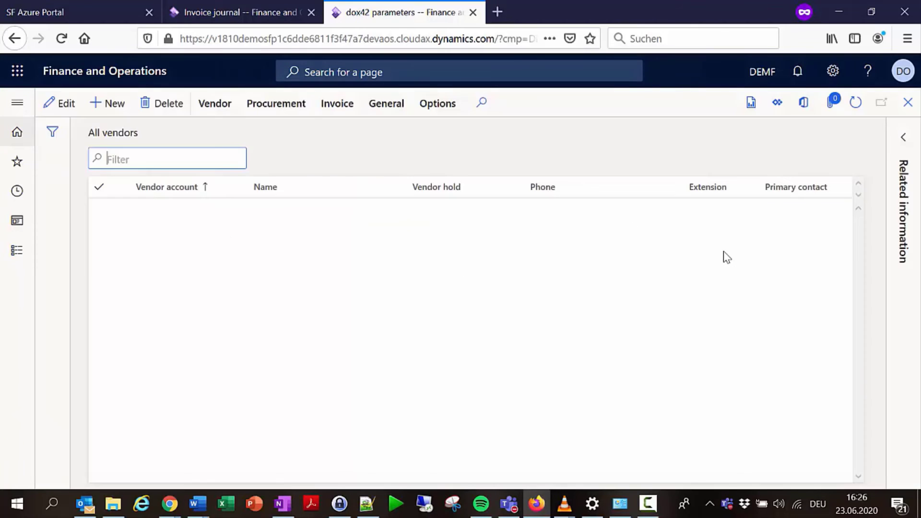
{"action": "left_click", "coordinate": [751, 103]}
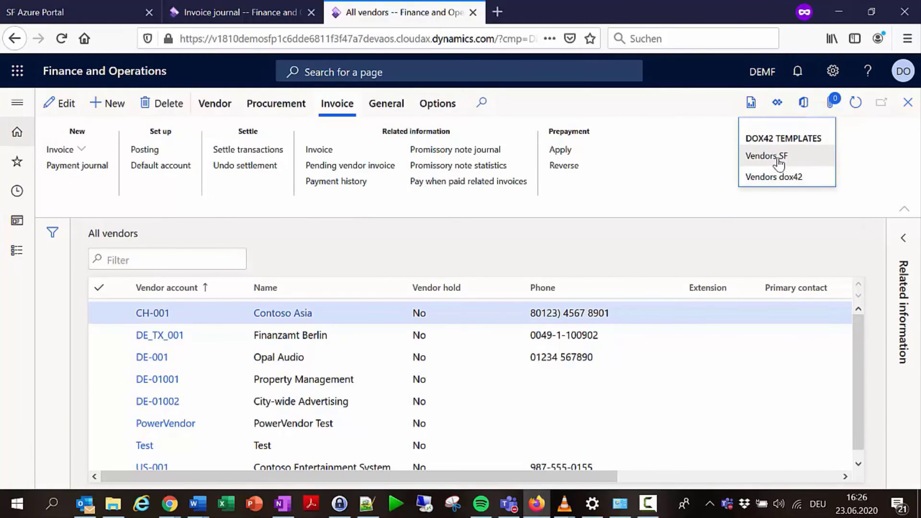
{"action": "left_click", "coordinate": [780, 179]}
{"action": "left_click", "coordinate": [834, 456]}
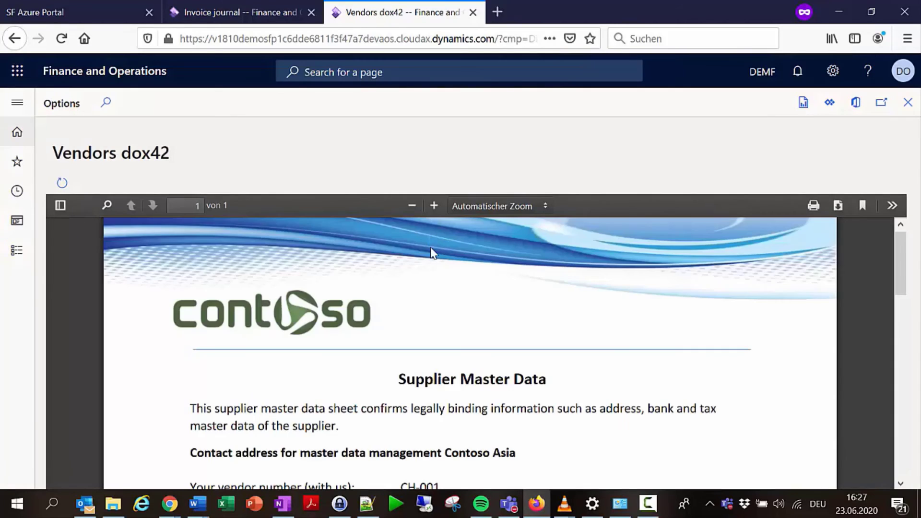
Review the Supplier Master Data sheet from the contact address to the signature lines and footer, and close the preview
{"action": "scroll", "coordinate": [432, 262], "scroll_direction": "down", "scroll_amount": 7}
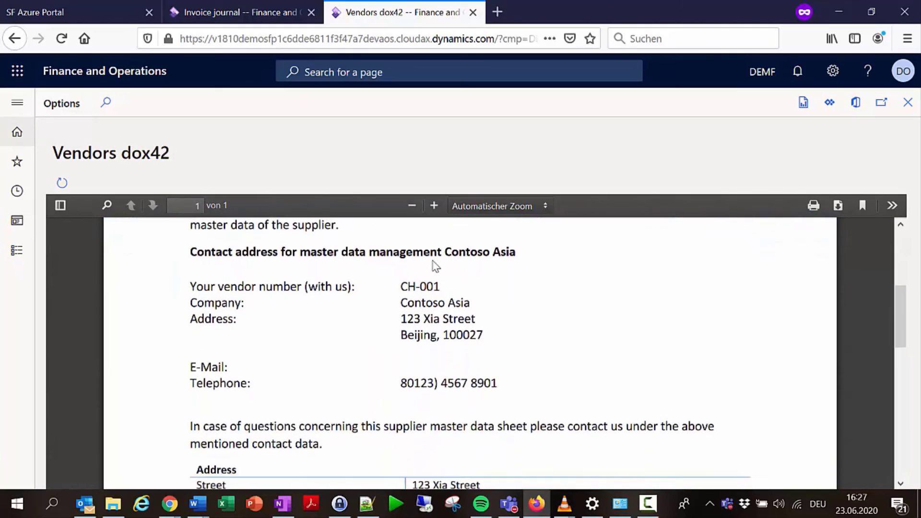
{"action": "scroll", "coordinate": [438, 265], "scroll_direction": "down", "scroll_amount": 8}
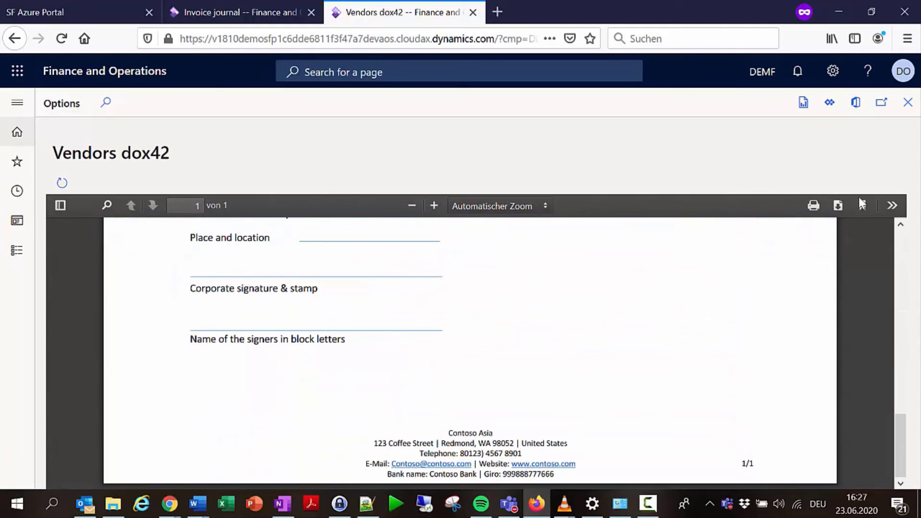
{"action": "left_click", "coordinate": [907, 102]}
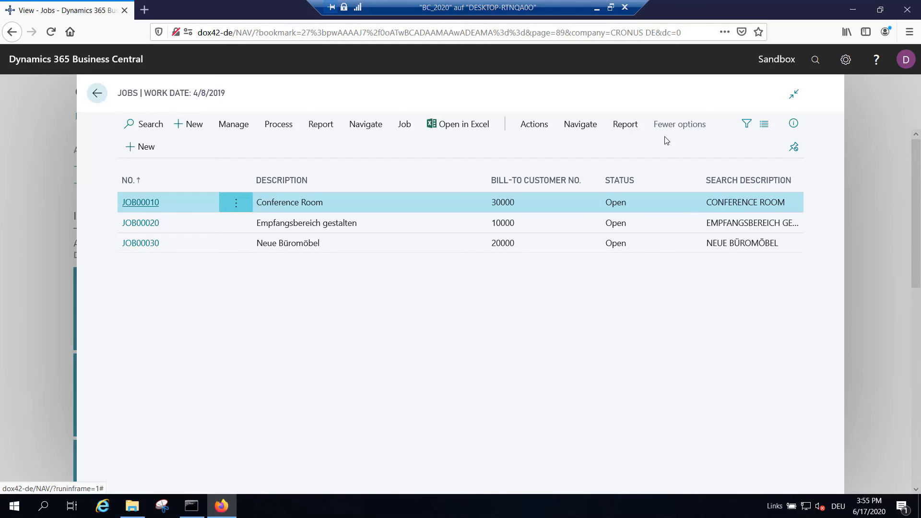
Show the dox42 actions available for jobs, then display the JOB00010 Conference Room job card and review its details
{"action": "left_click", "coordinate": [627, 128]}
{"action": "left_click", "coordinate": [713, 170]}
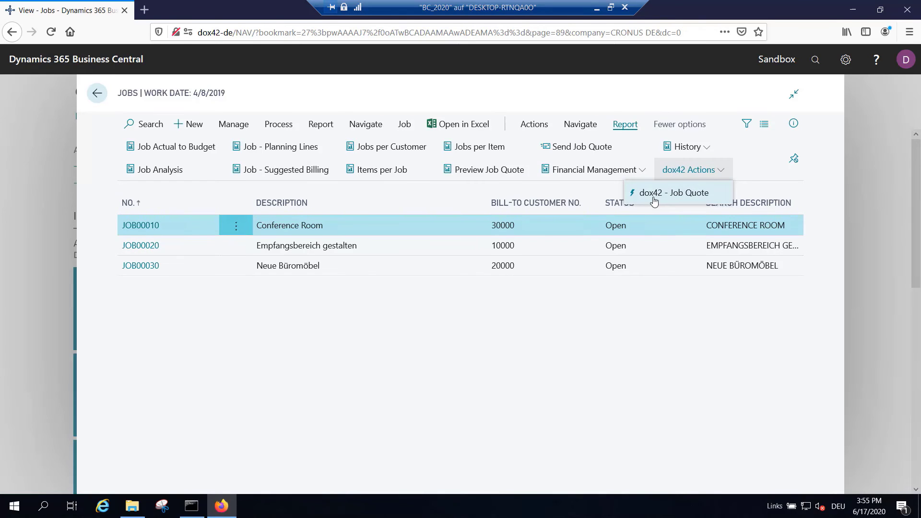
{"action": "left_click", "coordinate": [144, 225]}
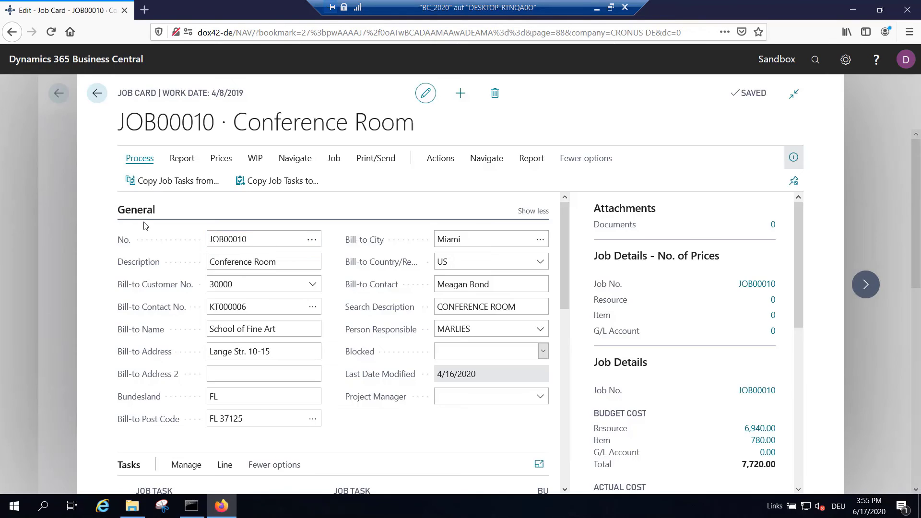
{"action": "scroll", "coordinate": [424, 356], "scroll_direction": "down", "scroll_amount": 10}
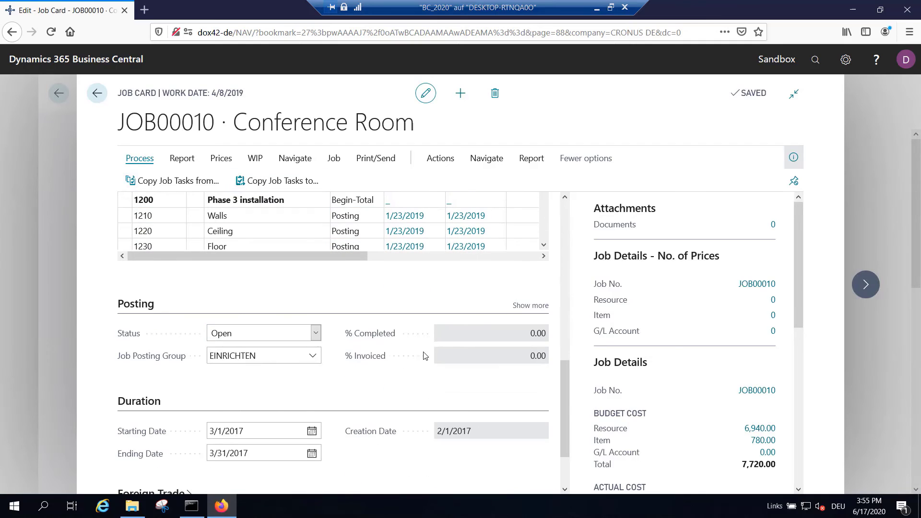
{"action": "scroll", "coordinate": [436, 261], "scroll_direction": "up", "scroll_amount": 10}
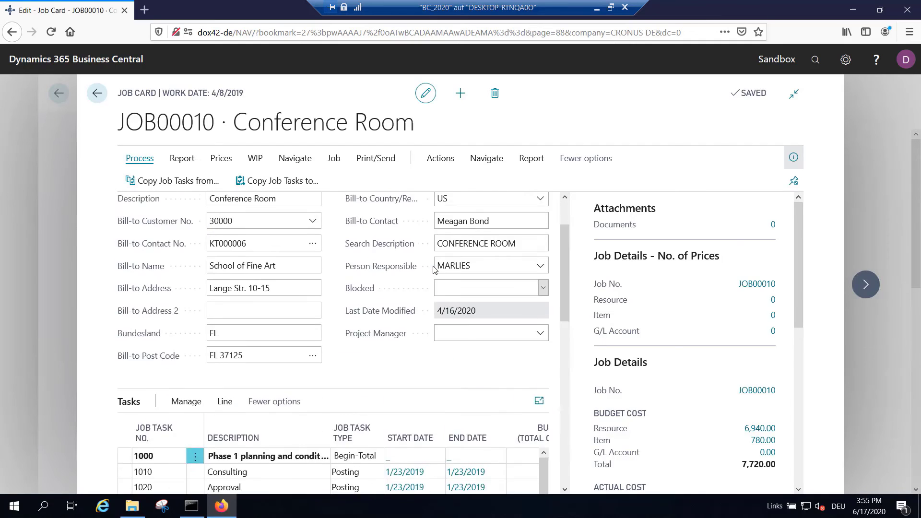
Generate the dox42 job quote for JOB00010 with the team MD|MH|JR|PS and view dox42.pdf in Adobe Acrobat Reader DC
{"action": "left_click", "coordinate": [532, 161]}
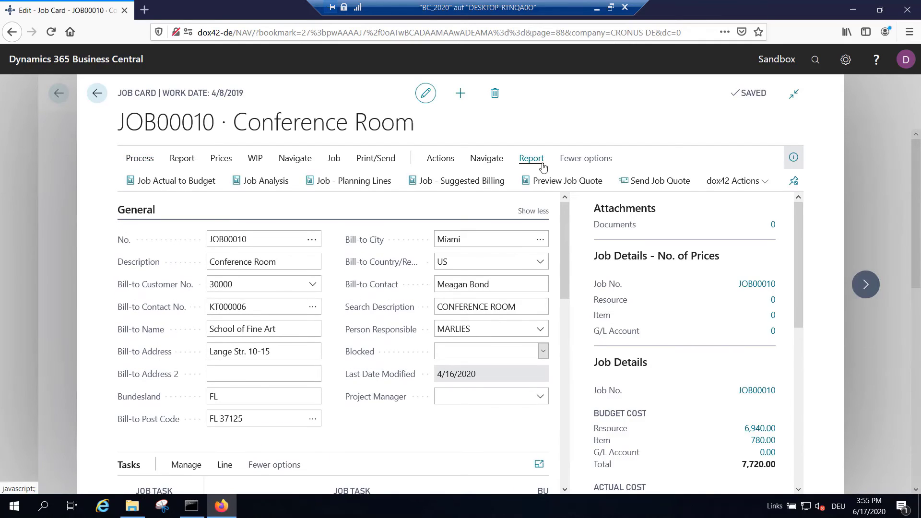
{"action": "left_click", "coordinate": [737, 184]}
{"action": "left_click", "coordinate": [704, 207]}
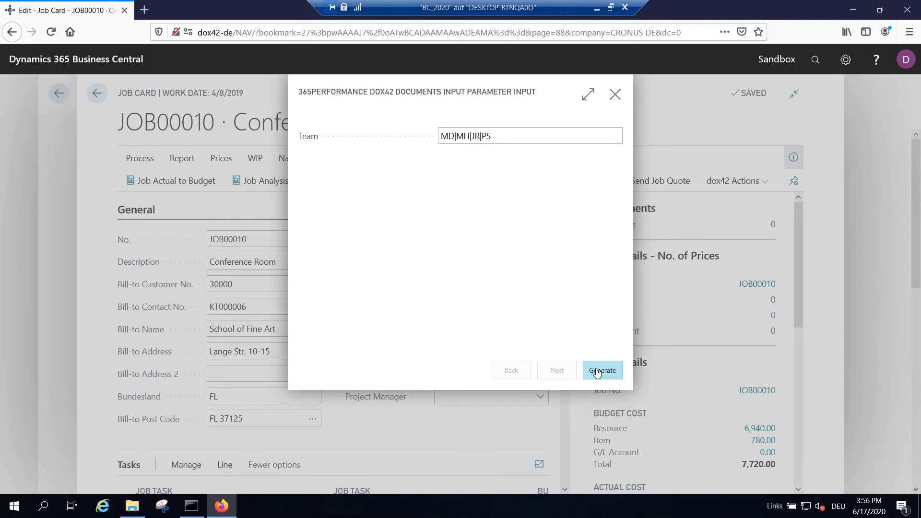
{"action": "left_click", "coordinate": [596, 374]}
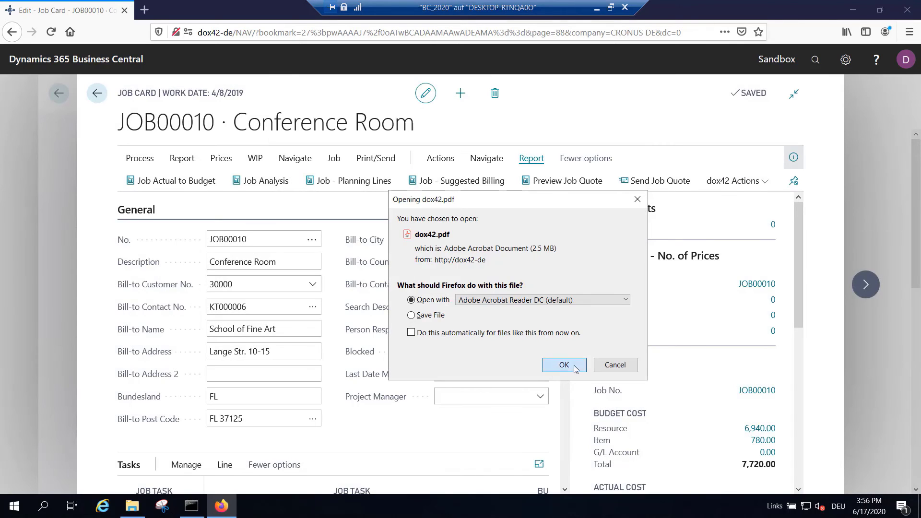
{"action": "left_click", "coordinate": [575, 367]}
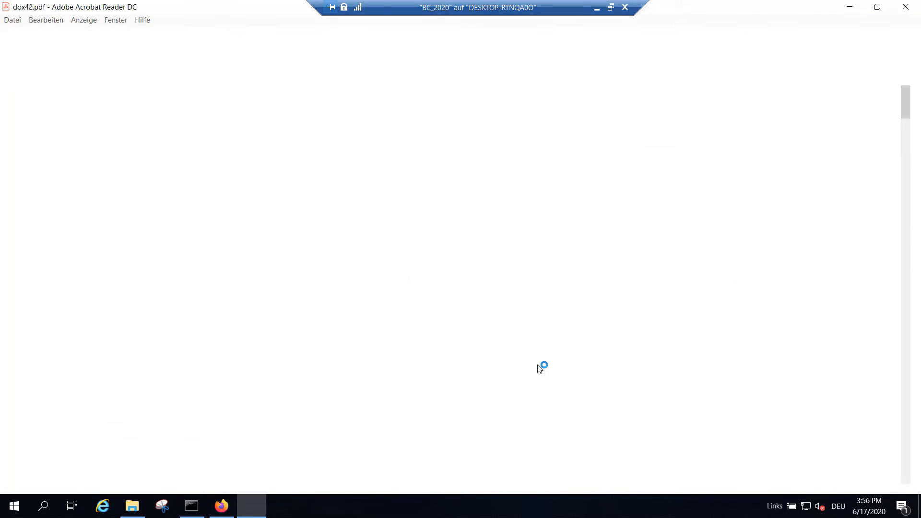
View the job quote at 100% and review its cover letter, team section, job structure and pricing, and product table
{"action": "key", "text": "ctrl+1"}
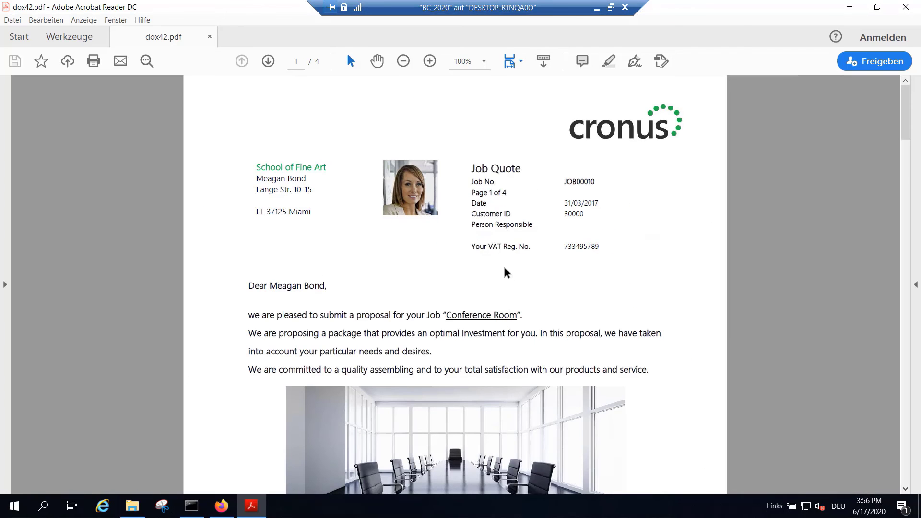
{"action": "scroll", "coordinate": [499, 238], "scroll_direction": "down", "scroll_amount": 3}
{"action": "scroll", "coordinate": [499, 237], "scroll_direction": "down", "scroll_amount": 10}
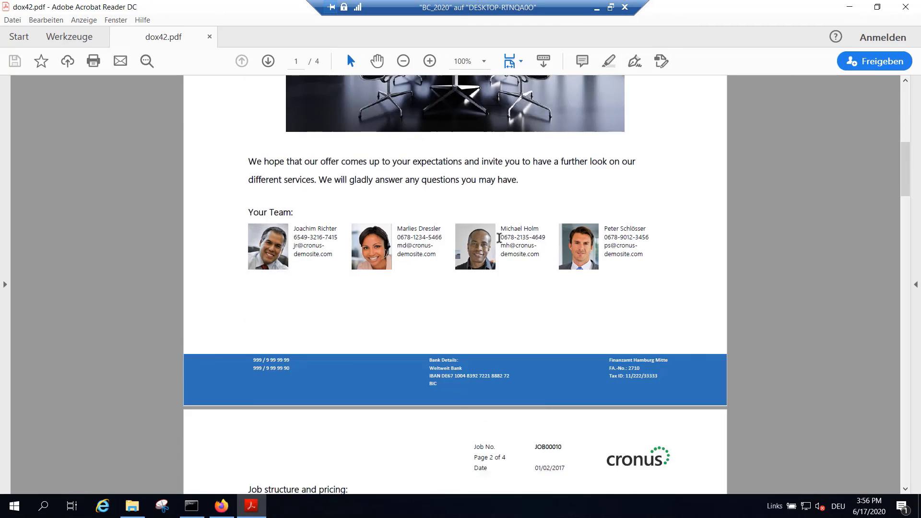
{"action": "scroll", "coordinate": [499, 239], "scroll_direction": "down", "scroll_amount": 10}
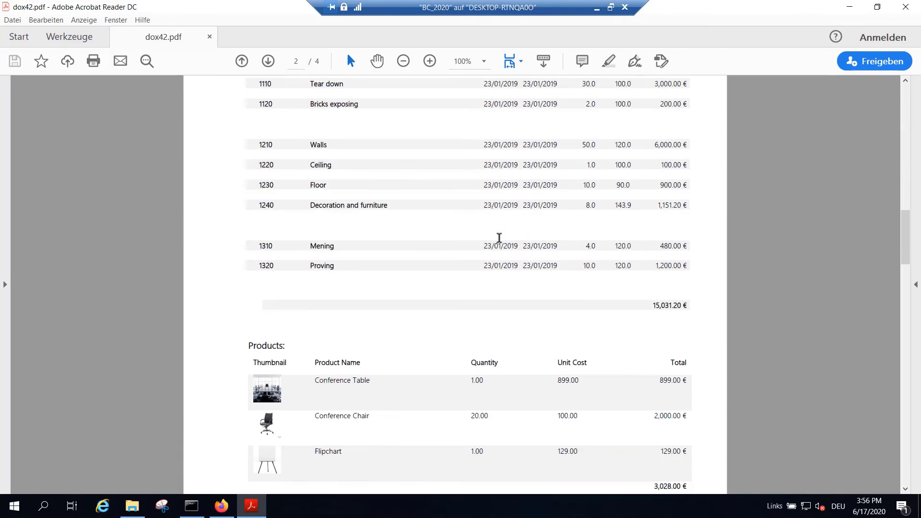
{"action": "scroll", "coordinate": [499, 239], "scroll_direction": "down", "scroll_amount": 1}
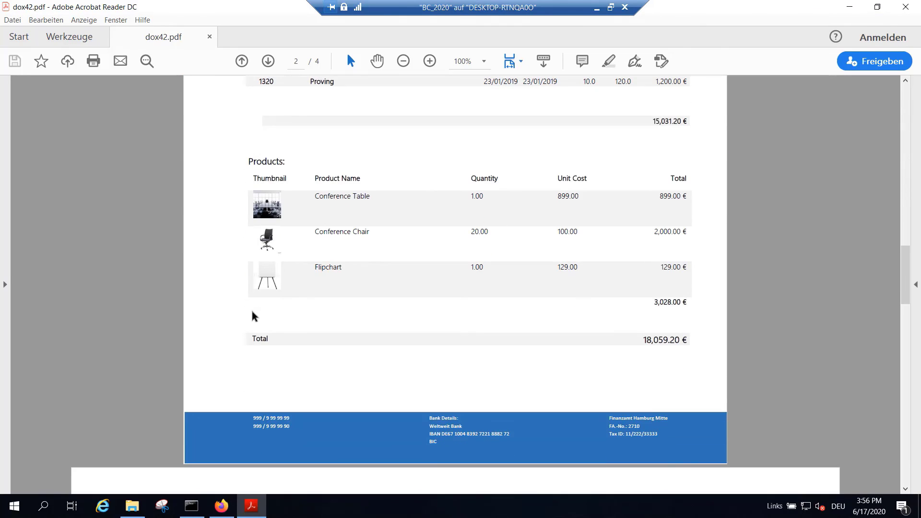
Examine the conference room plan and the general terms on the quote's last two pages, and minimize the PDF
{"action": "scroll", "coordinate": [659, 360], "scroll_direction": "down", "scroll_amount": 10}
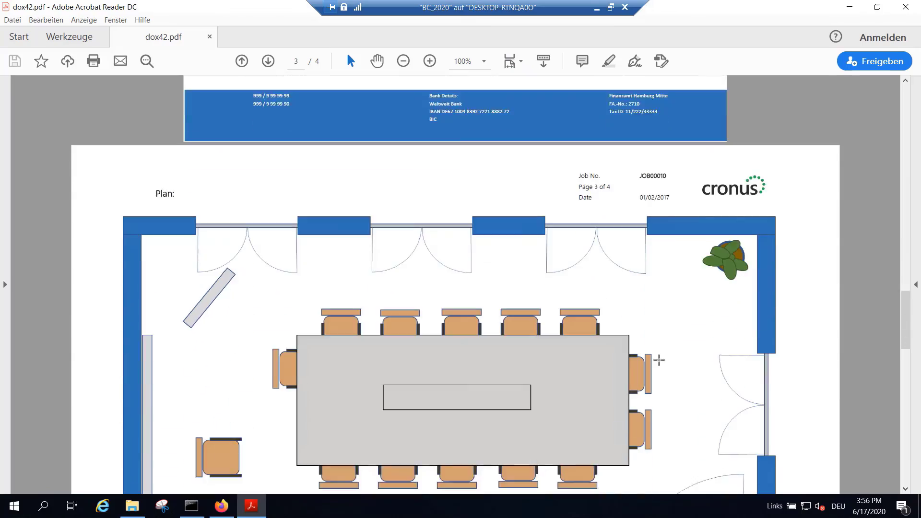
{"action": "scroll", "coordinate": [659, 359], "scroll_direction": "down", "scroll_amount": 4}
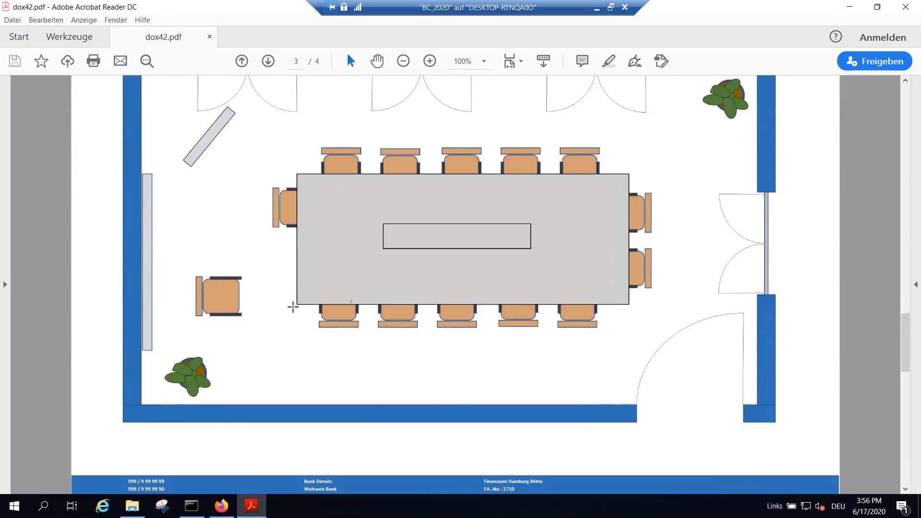
{"action": "scroll", "coordinate": [556, 306], "scroll_direction": "down", "scroll_amount": 15}
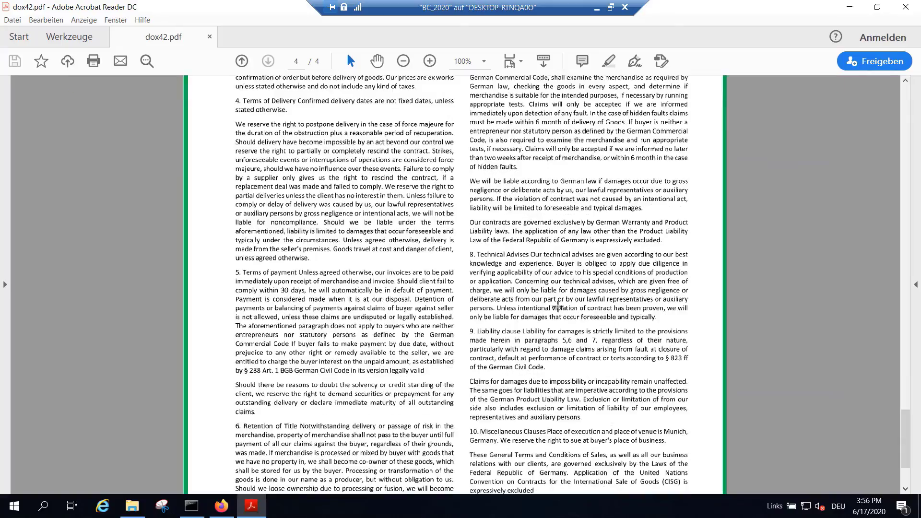
{"action": "scroll", "coordinate": [557, 306], "scroll_direction": "down", "scroll_amount": 5}
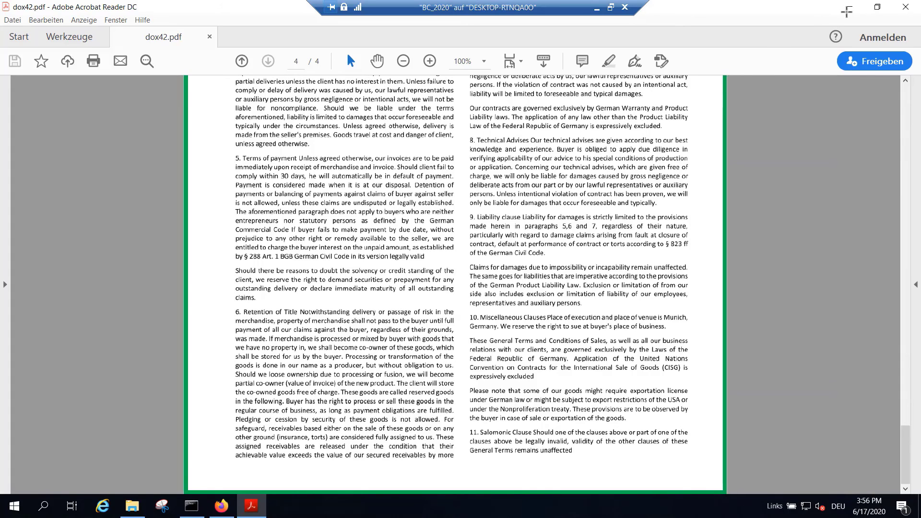
{"action": "left_click", "coordinate": [846, 11]}
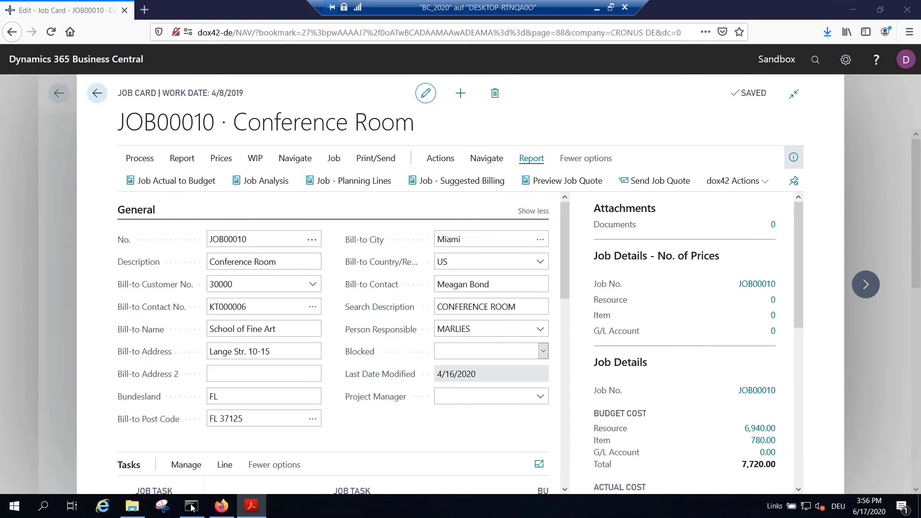
Open the Projekt_Angebot_en_Docker.docx template from the Projektangebot_offline folder in Word and show its dox42 data fields
{"action": "left_click", "coordinate": [132, 506]}
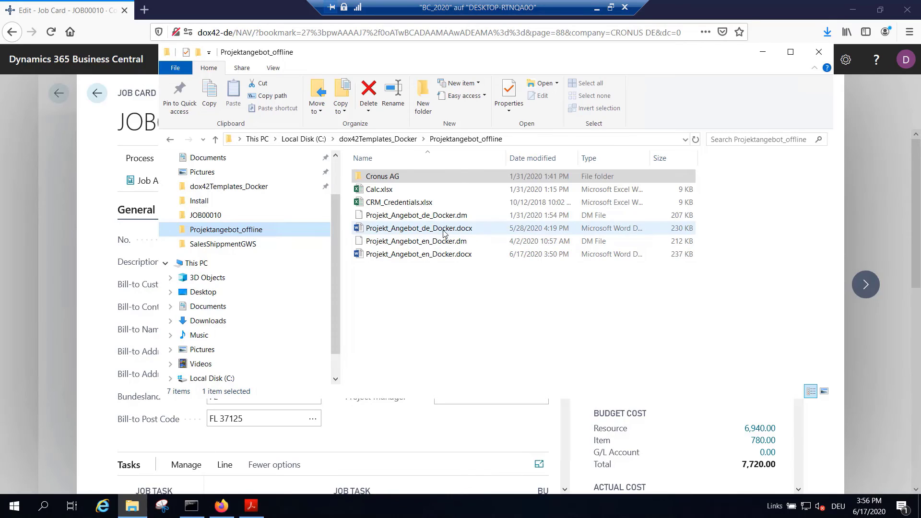
{"action": "double_click", "coordinate": [442, 253]}
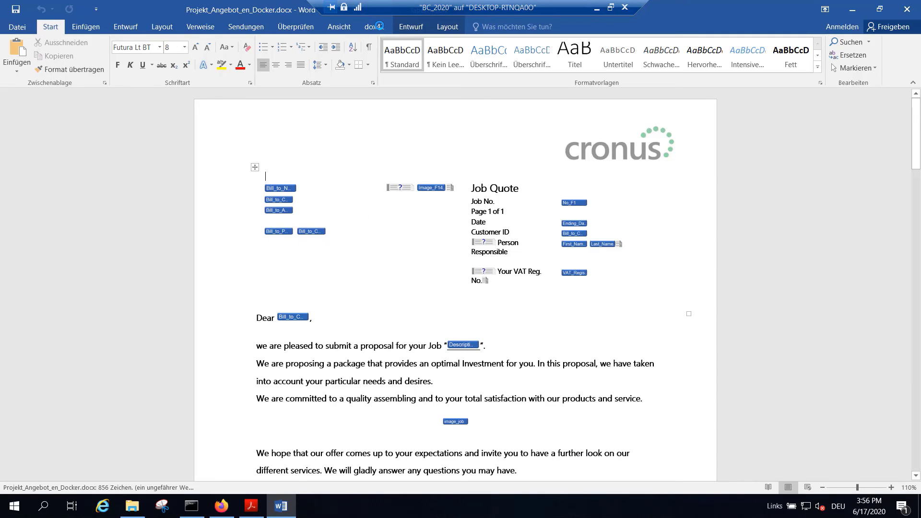
{"action": "left_click", "coordinate": [375, 27]}
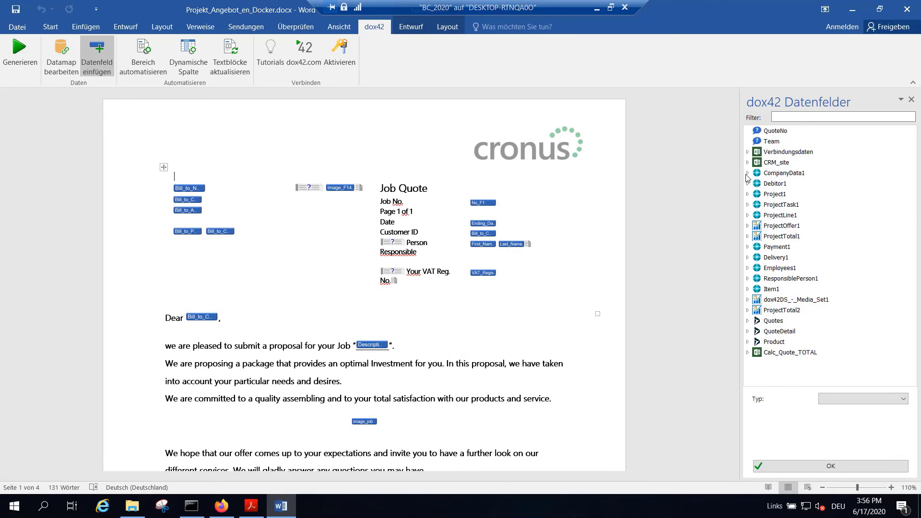
Insert the CompanyData1 field Name_F2 below the billing address as a BarCode with dimension 40 and QR symbology
{"action": "left_click", "coordinate": [748, 173]}
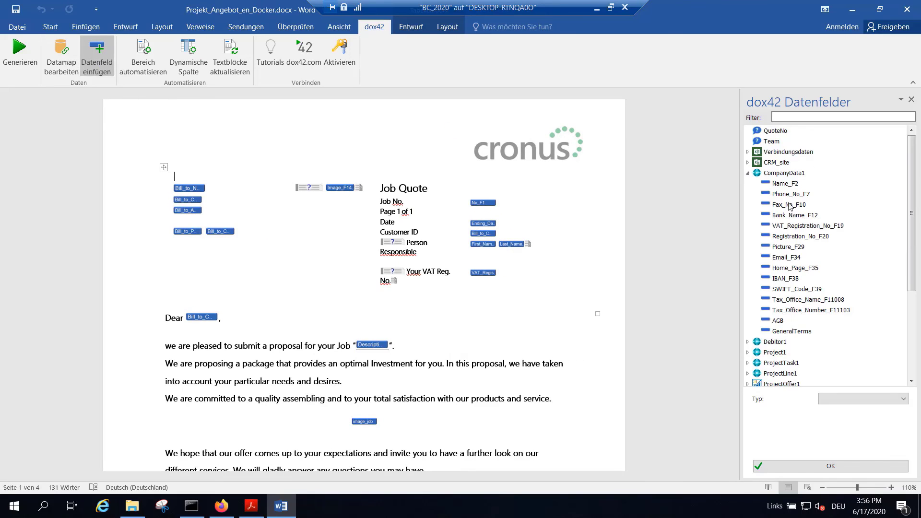
{"action": "left_click_drag", "start_coordinate": [786, 183], "coordinate": [176, 259]}
{"action": "left_click", "coordinate": [865, 399]}
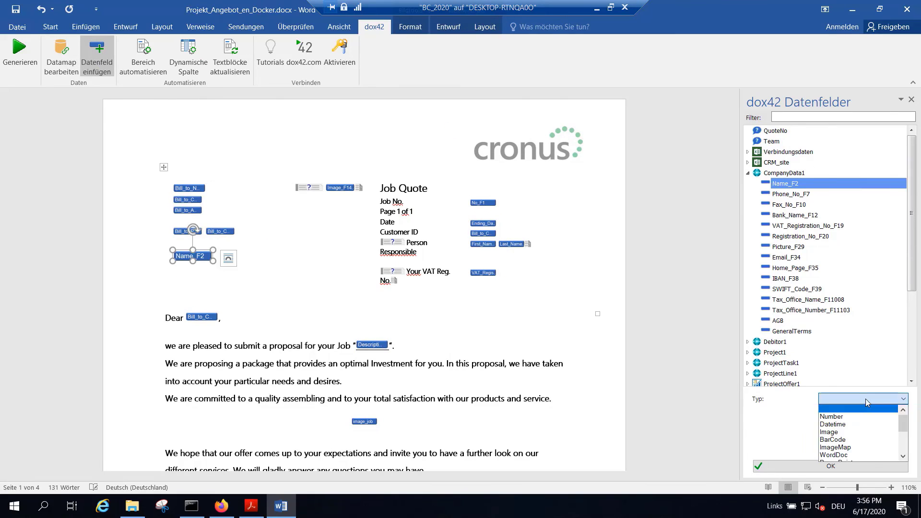
{"action": "left_click", "coordinate": [847, 435]}
{"action": "left_click", "coordinate": [834, 414]}
{"action": "type", "text": "40"}
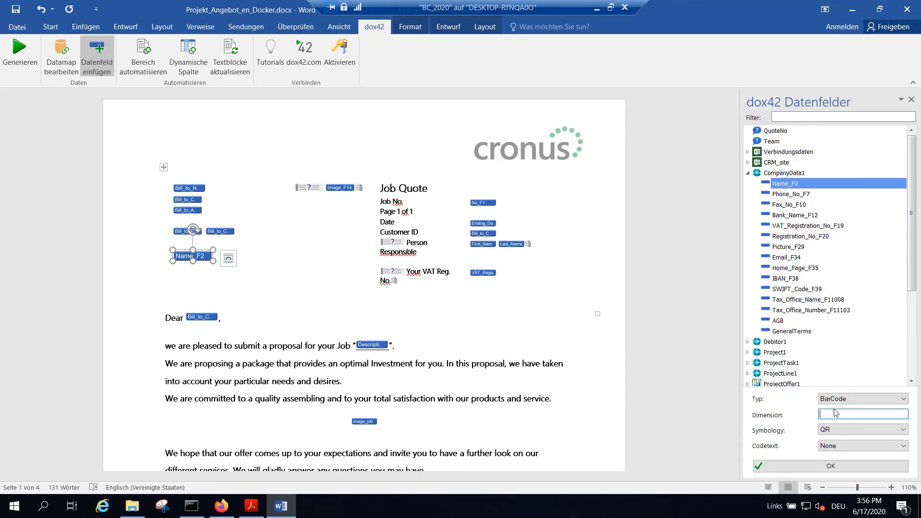
{"action": "left_click", "coordinate": [830, 466]}
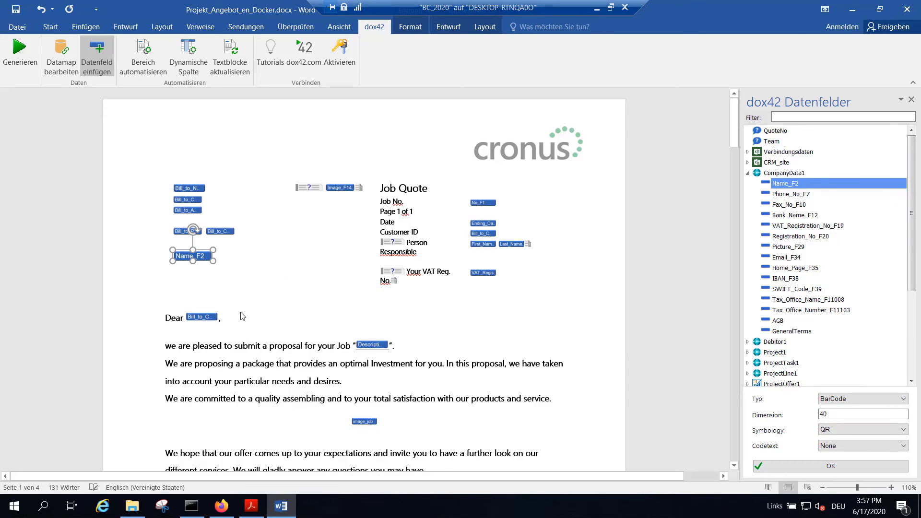
Color the "Dear" salutation line orange and save the template
{"action": "left_click_drag", "start_coordinate": [240, 317], "coordinate": [166, 317]}
{"action": "left_click", "coordinate": [51, 27]}
{"action": "left_click", "coordinate": [250, 67]}
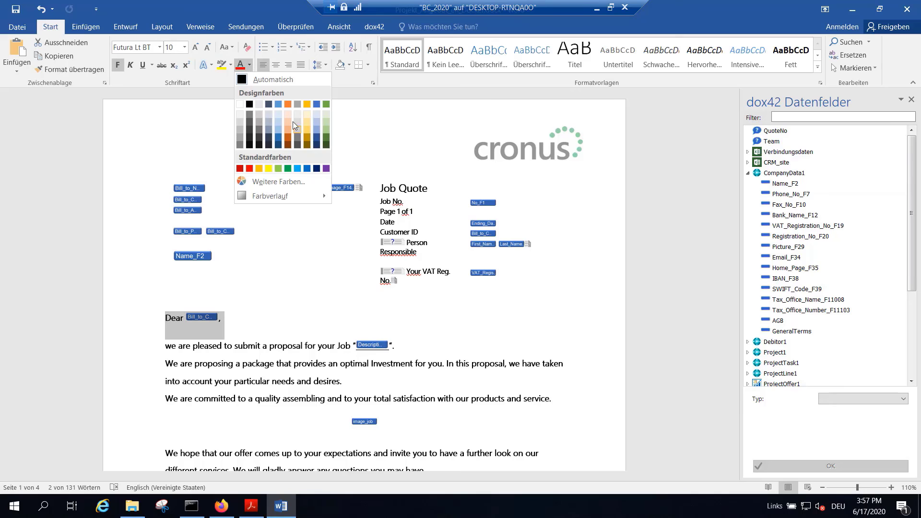
{"action": "left_click", "coordinate": [289, 103]}
{"action": "left_click", "coordinate": [18, 9]}
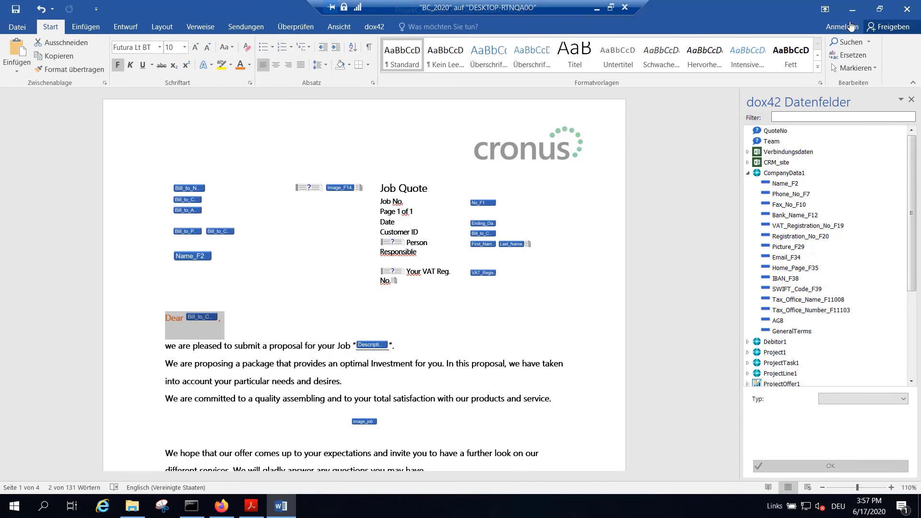
Run the dox42 document generation from the edited template and close the template
{"action": "left_click", "coordinate": [372, 27]}
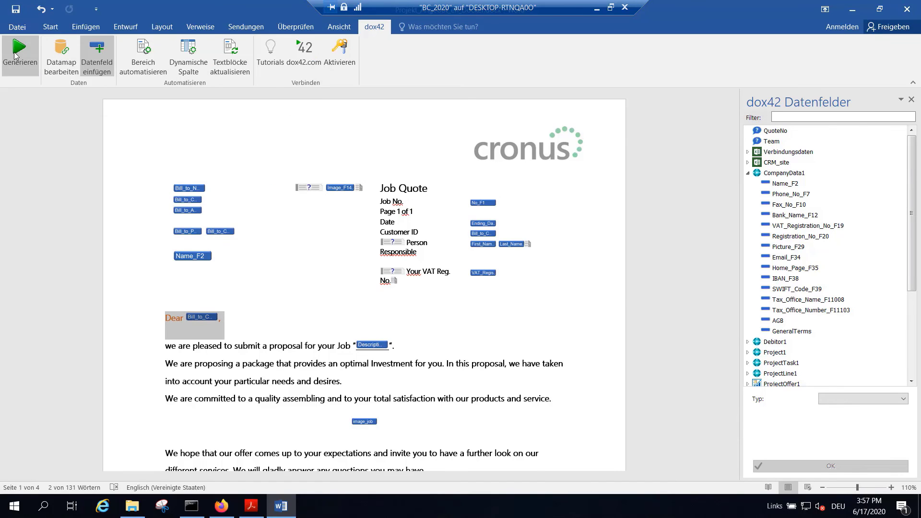
{"action": "left_click", "coordinate": [19, 53]}
{"action": "left_click", "coordinate": [509, 284]}
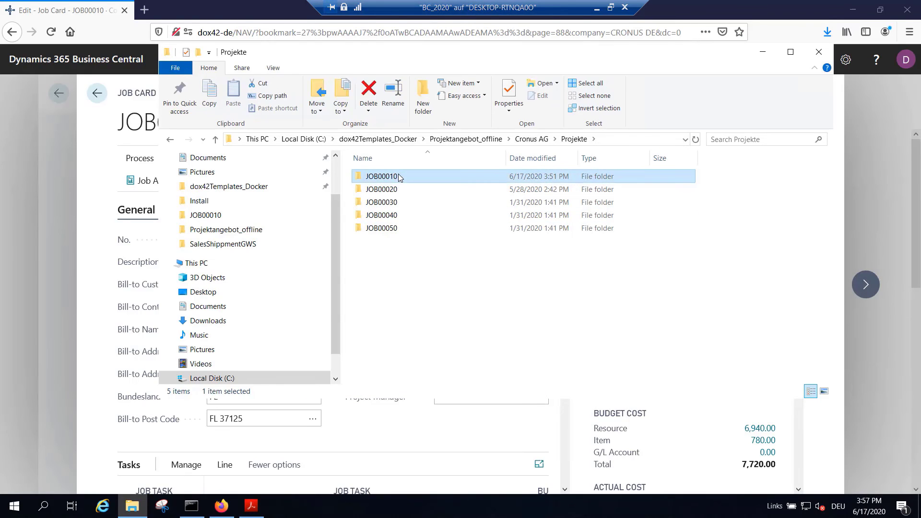
Open groundplan_JOB00010.pptx from the JOB00010 folder under Cronus AG's Projekte in PowerPoint
{"action": "key", "text": "Return"}
{"action": "double_click", "coordinate": [407, 177]}
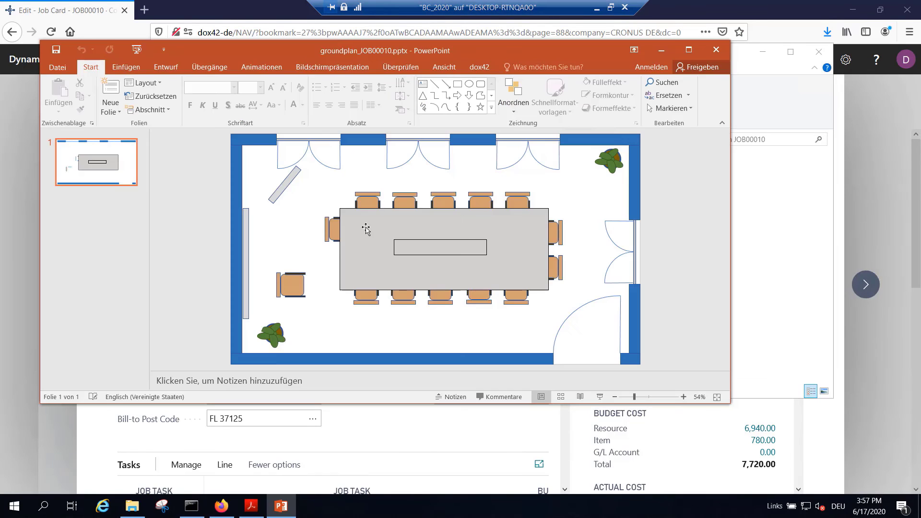
Move the stray chair to the free spot at the conference table's left end, save the plan, and close it and its folder
{"action": "left_click_drag", "start_coordinate": [292, 286], "coordinate": [335, 263]}
{"action": "left_click", "coordinate": [57, 49]}
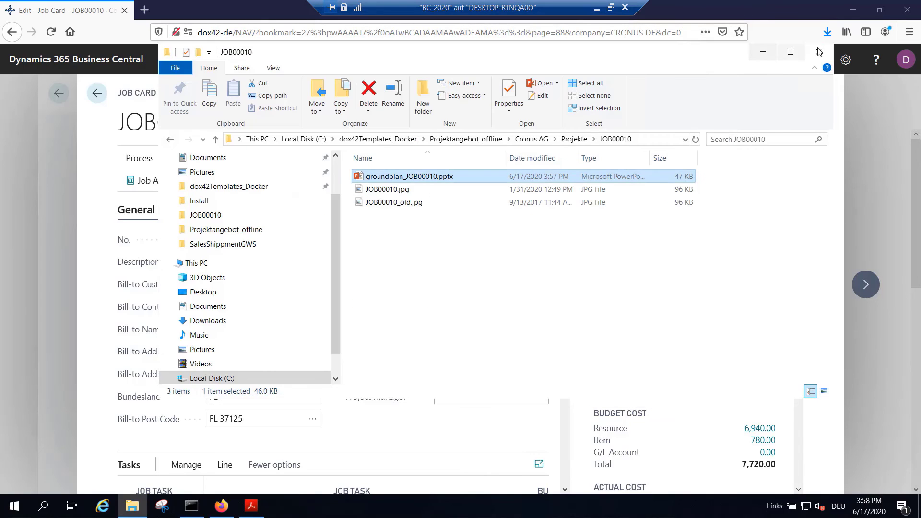
{"action": "left_click", "coordinate": [716, 49]}
{"action": "left_click", "coordinate": [819, 53]}
Generate the dox42 Job Quote for JOB00010 in Business Central and review its plan page in Adobe Acrobat Reader
{"action": "left_click", "coordinate": [732, 181]}
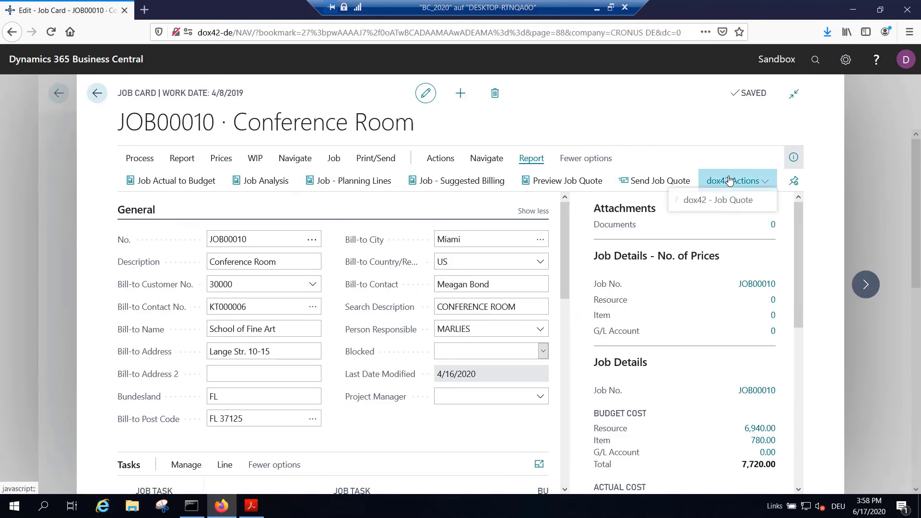
{"action": "left_click", "coordinate": [718, 205]}
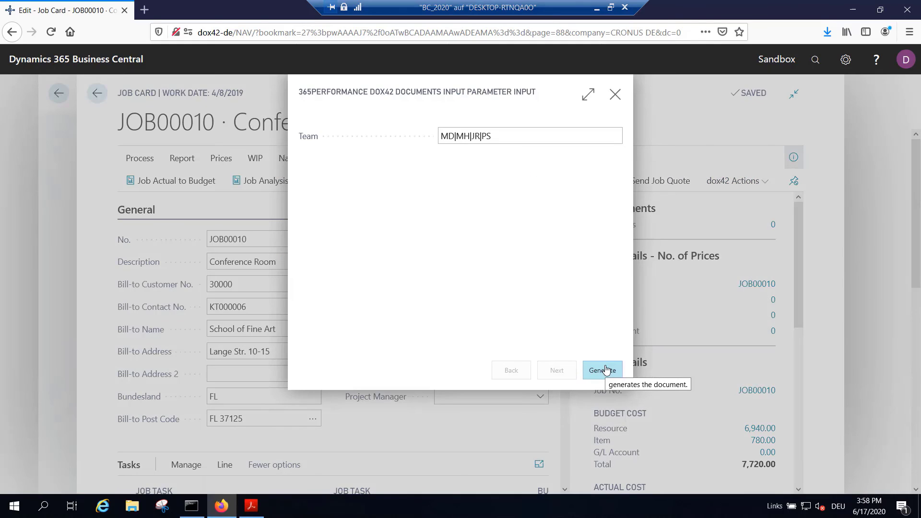
{"action": "left_click", "coordinate": [606, 369]}
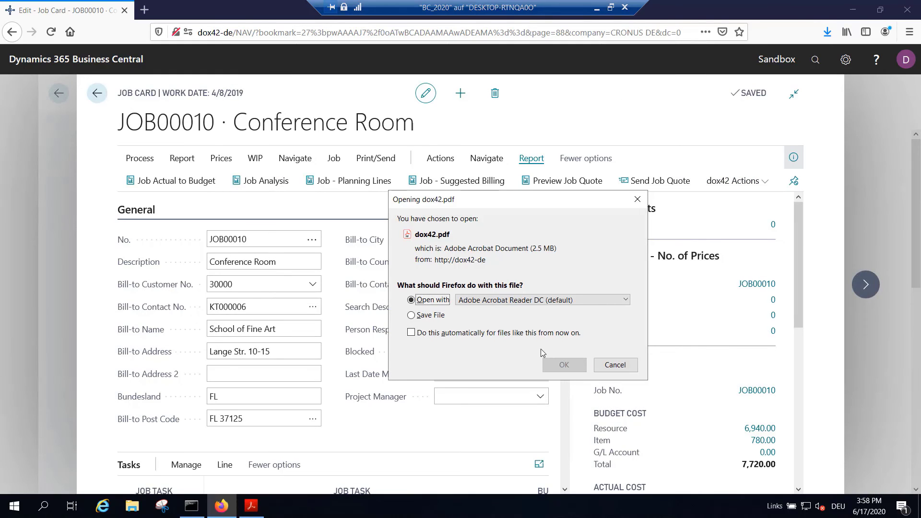
{"action": "left_click", "coordinate": [564, 364]}
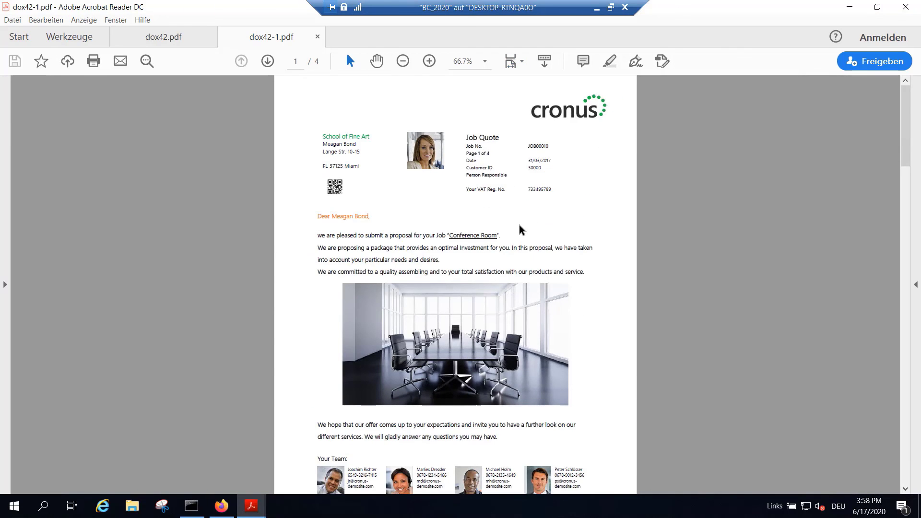
{"action": "scroll", "coordinate": [523, 235], "scroll_direction": "down", "scroll_amount": 5}
{"action": "scroll", "coordinate": [523, 237], "scroll_direction": "down", "scroll_amount": 10}
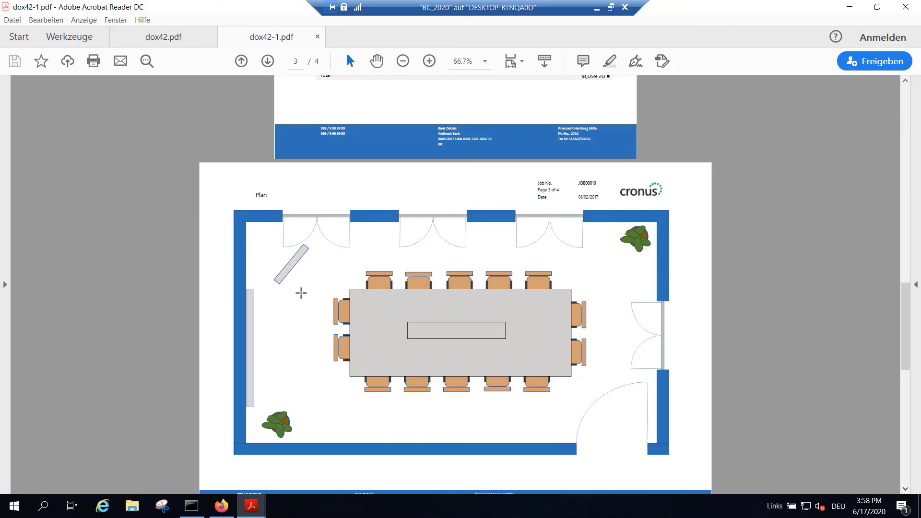
{"action": "scroll", "coordinate": [408, 310], "scroll_direction": "up", "scroll_amount": 15}
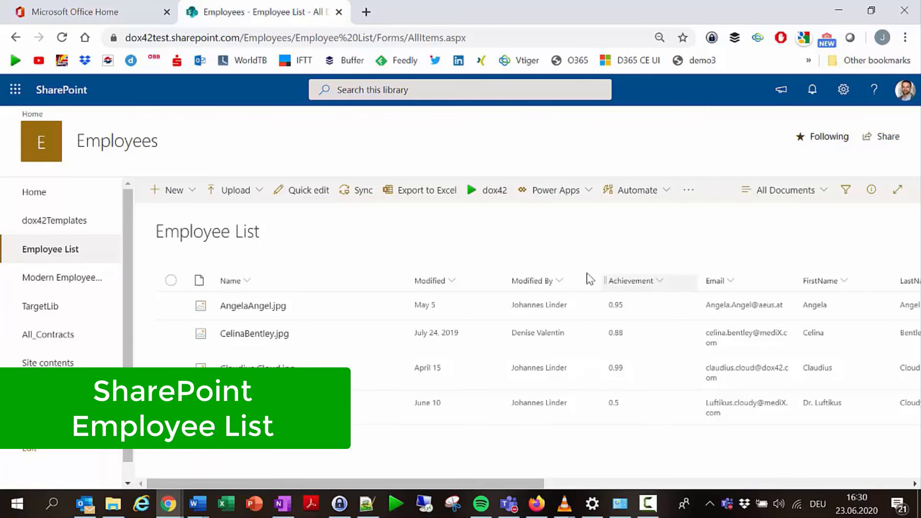
Generate dox42's Open PDF List for the first, third and fourth entries of SharePoint's Employee List, saving it as EmployeeList.pdf in Downloads
{"action": "left_click", "coordinate": [171, 306]}
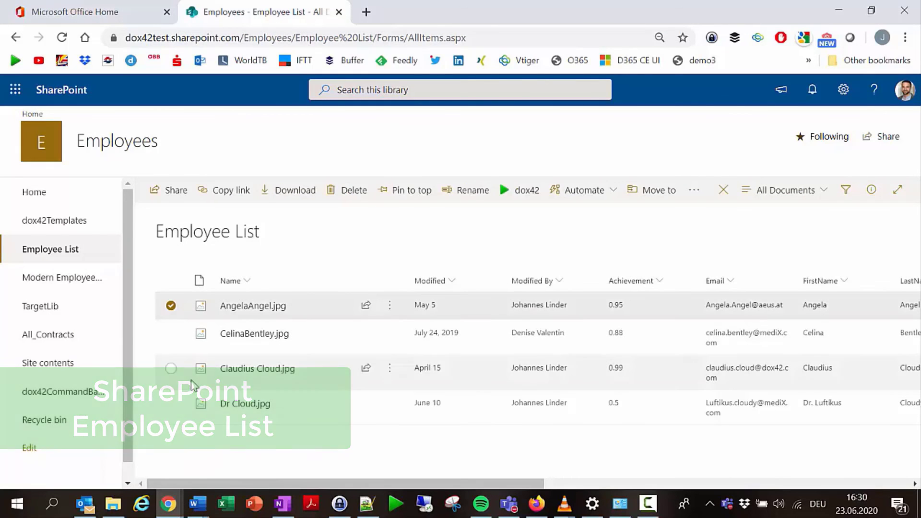
{"action": "left_click", "coordinate": [171, 369]}
{"action": "left_click", "coordinate": [171, 404]}
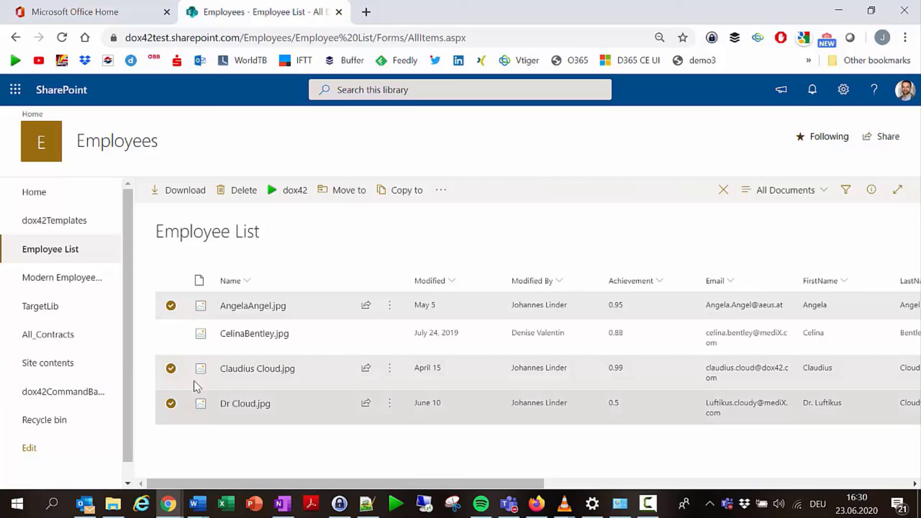
{"action": "left_click", "coordinate": [291, 191]}
{"action": "left_click", "coordinate": [455, 251]}
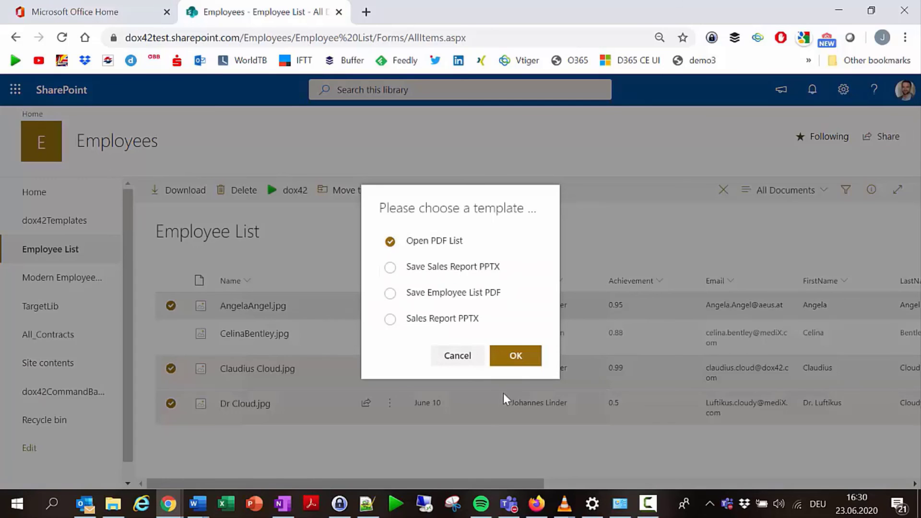
{"action": "left_click", "coordinate": [519, 353]}
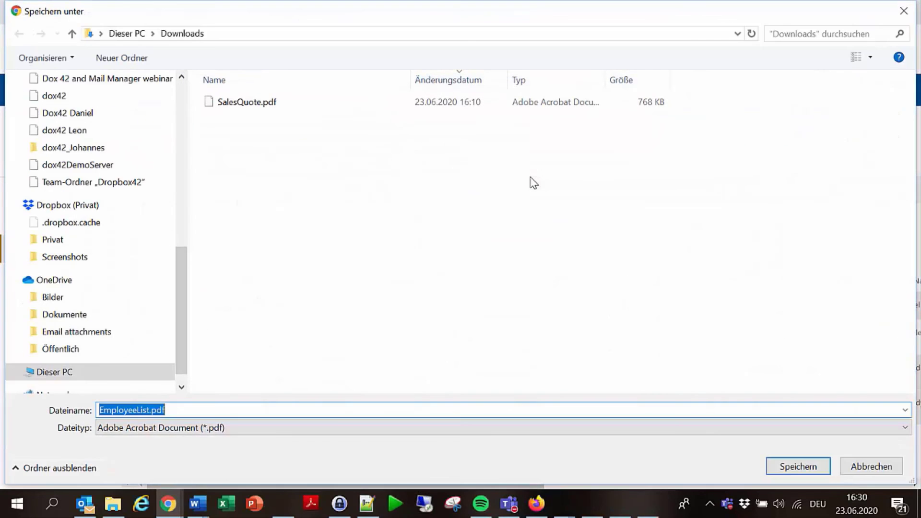
{"action": "left_click", "coordinate": [823, 468]}
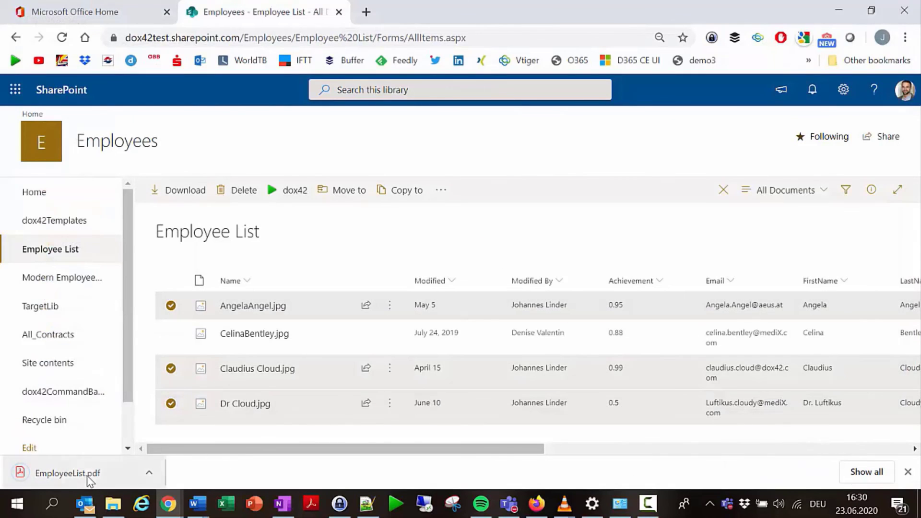
Open EmployeeList.pdf to review the employee entries and achievement bars, and close it
{"action": "left_click", "coordinate": [67, 475]}
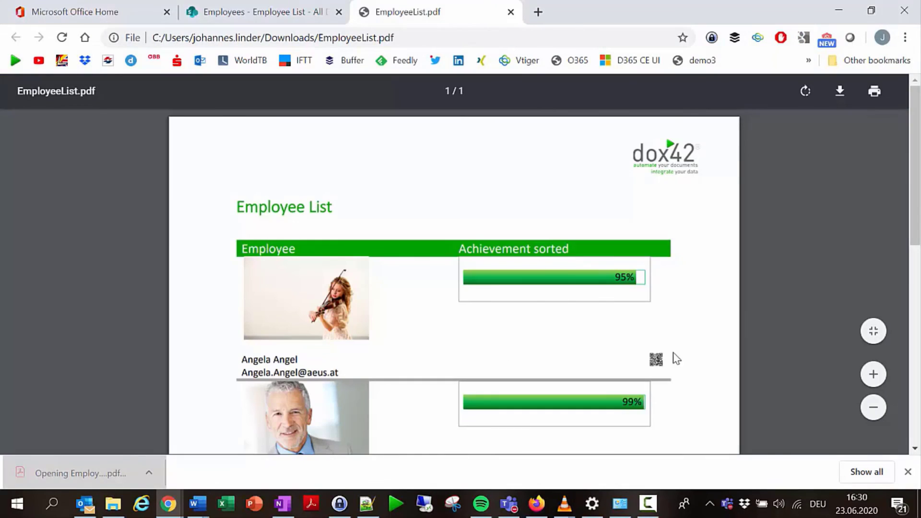
{"action": "scroll", "coordinate": [677, 336], "scroll_direction": "down", "scroll_amount": 8}
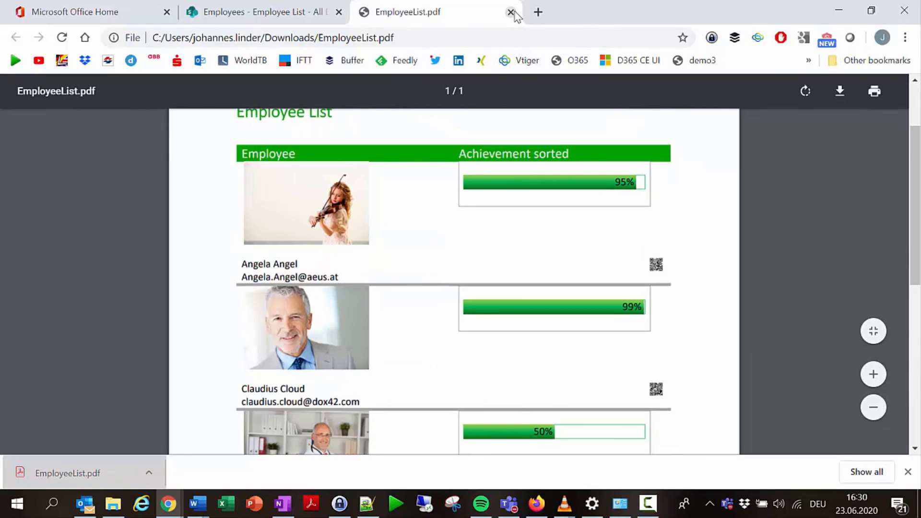
{"action": "left_click", "coordinate": [511, 12]}
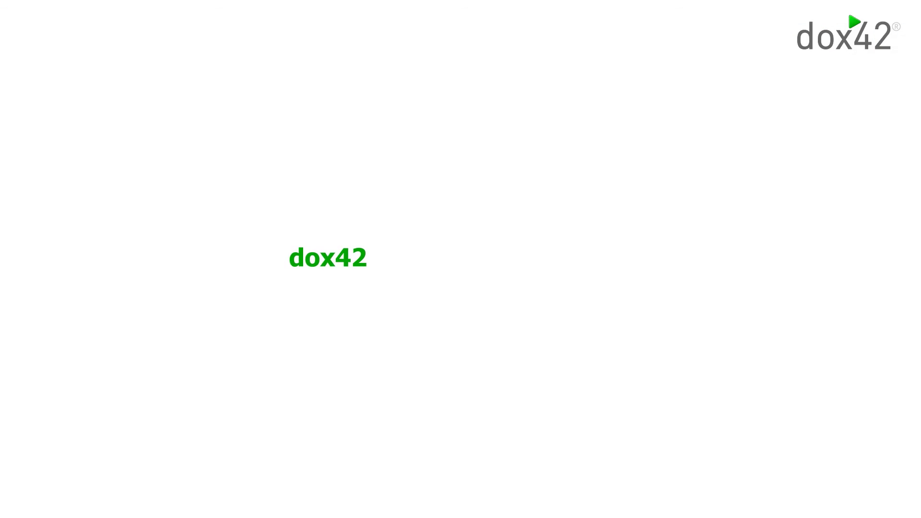